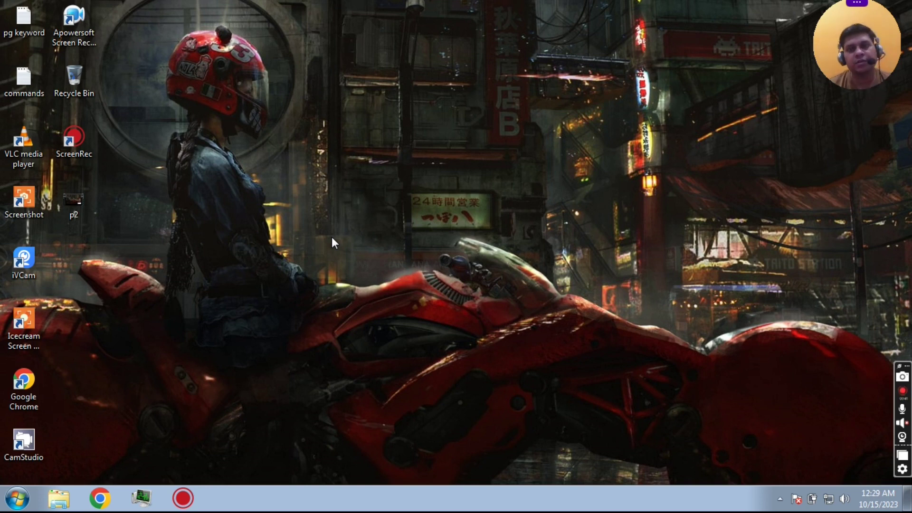
pyautogui.moveTo(230, 167); pyautogui.dragTo(280, 226)
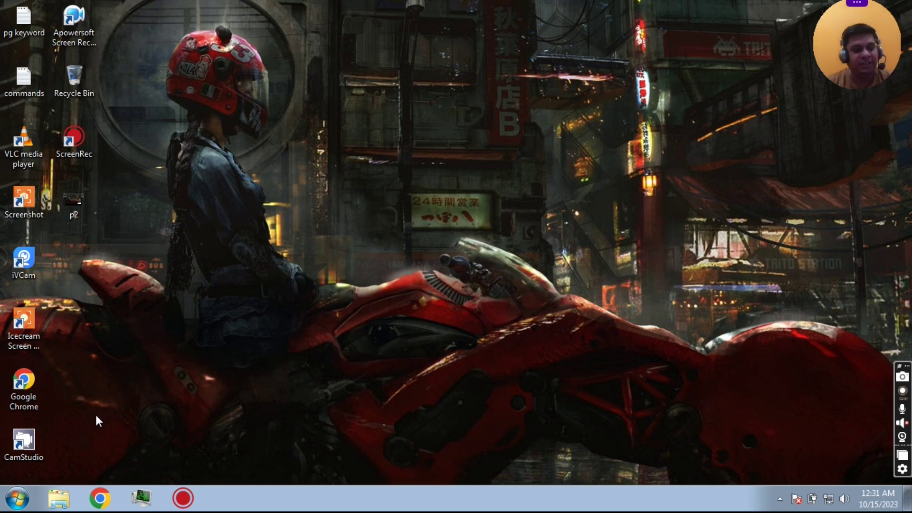
# Search the computer's programs for "run" and open the Run dialog.
pyautogui.click(17, 501)
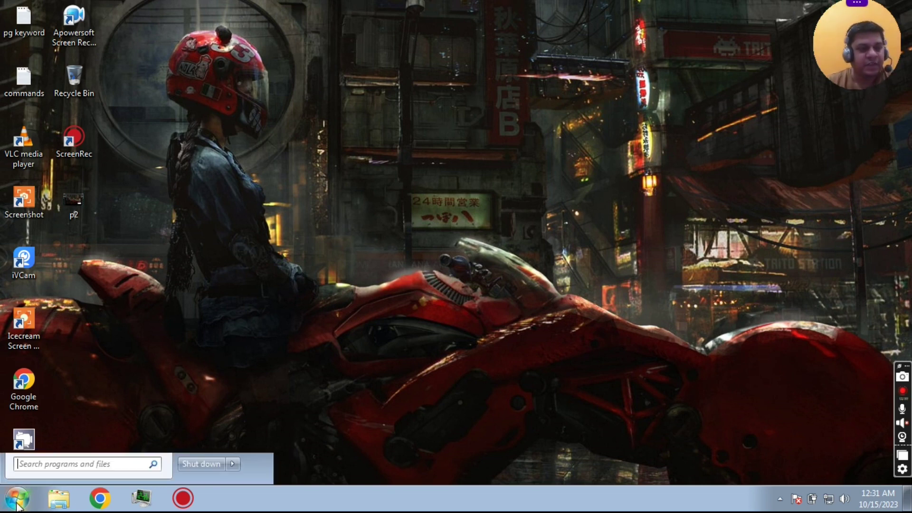
pyautogui.click(64, 464)
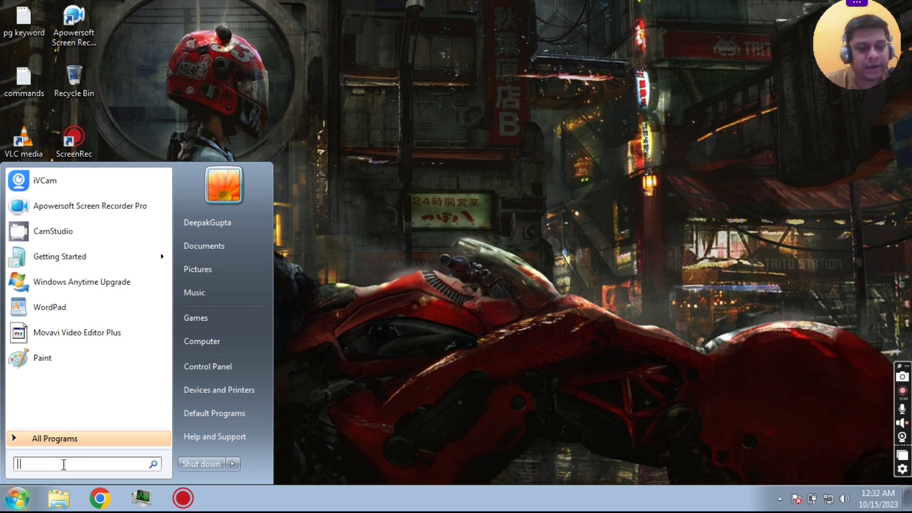
pyautogui.write('run')
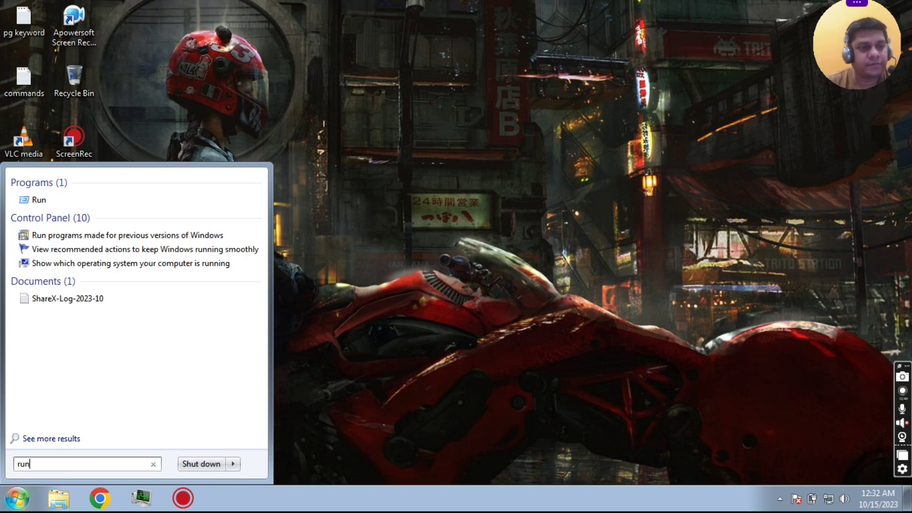
pyautogui.click(44, 199)
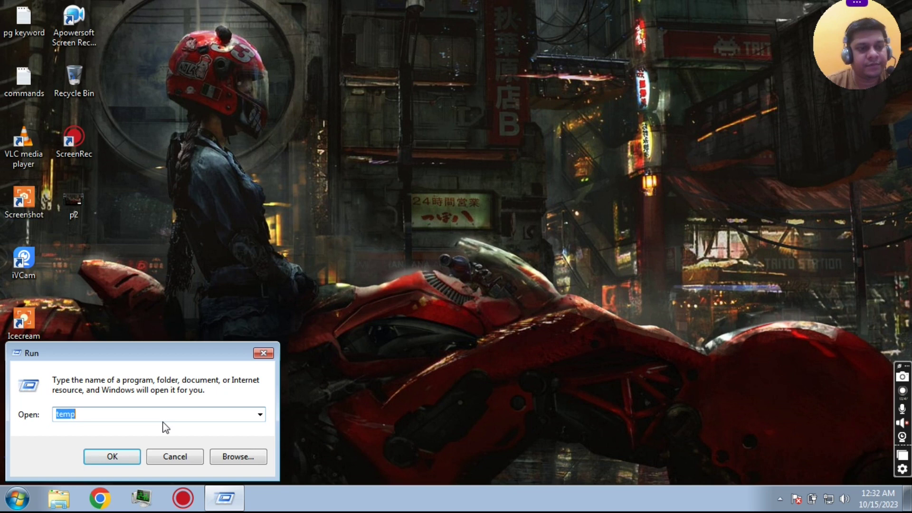
# Replace the existing Run entry with temp and execute it to open the Windows Temp folder.
pyautogui.click(139, 413)
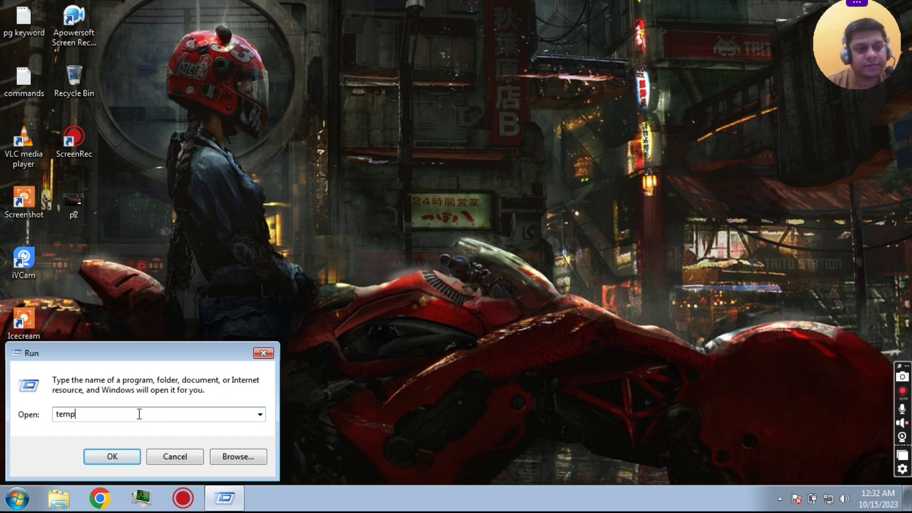
pyautogui.press('BackSpace')
pyautogui.press('BackSpace')
pyautogui.press('BackSpace')
pyautogui.press('BackSpace')
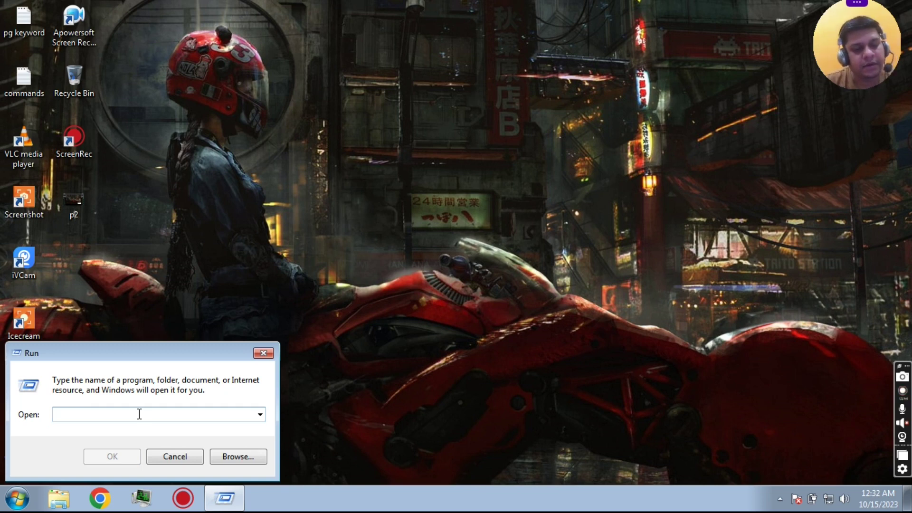
pyautogui.write('t')
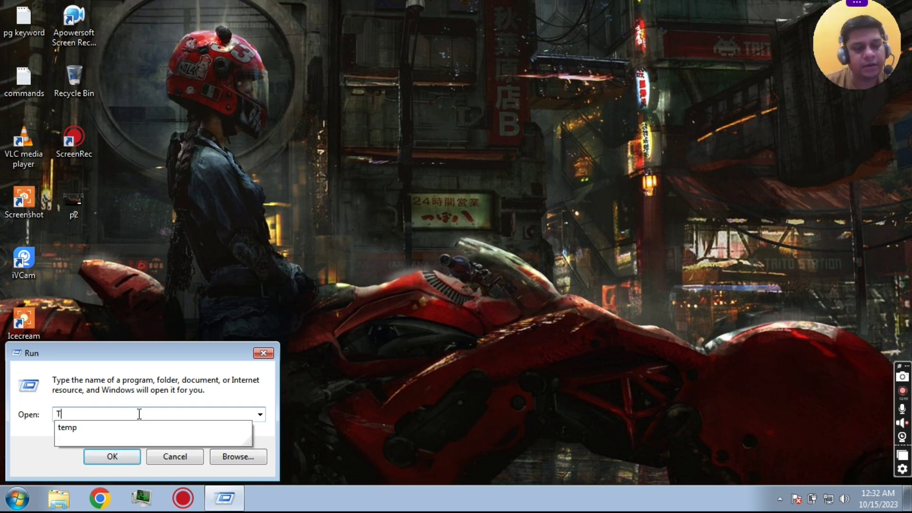
pyautogui.press('BackSpace')
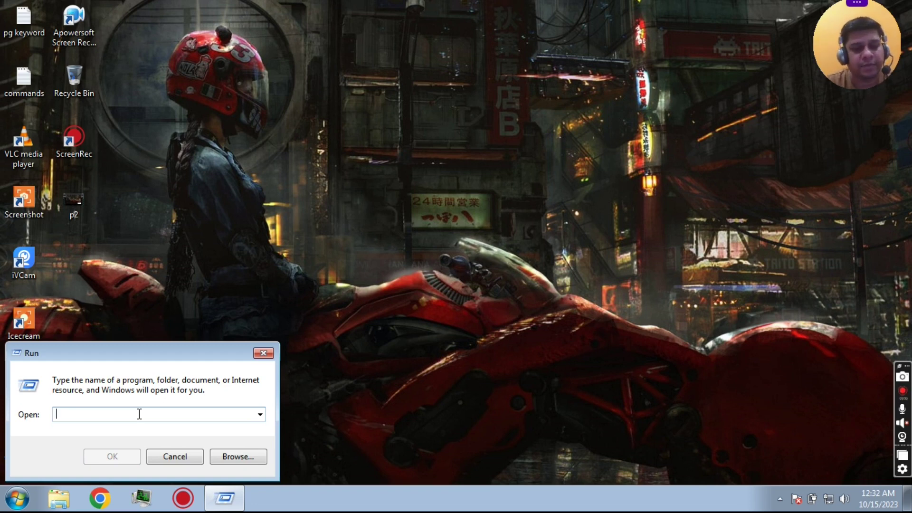
pyautogui.write('temp')
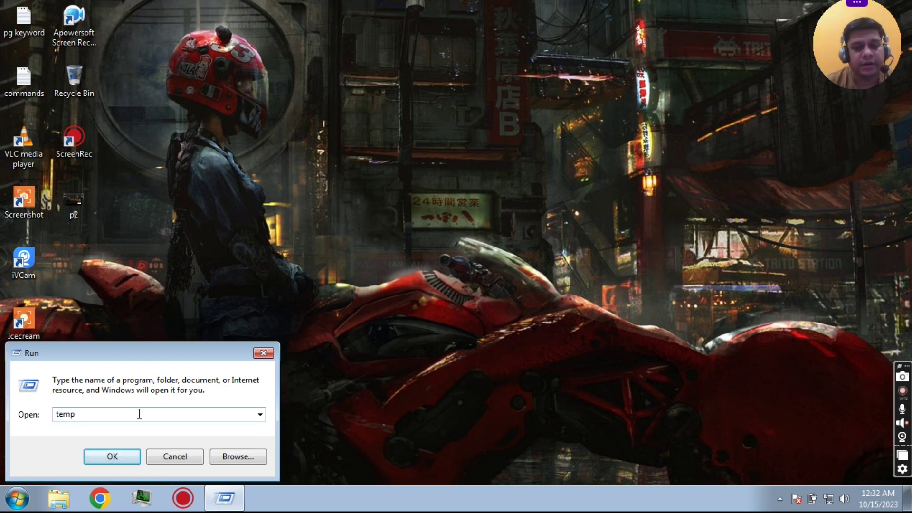
pyautogui.press('Return')
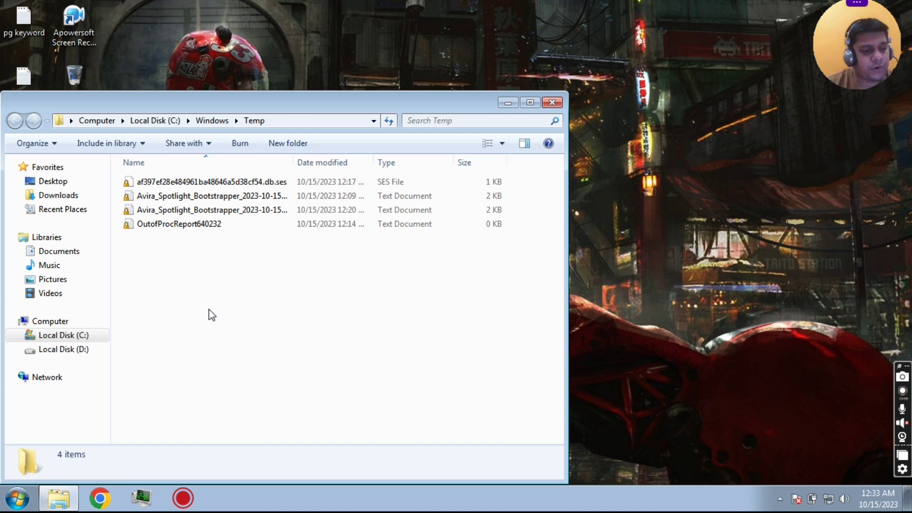
# Start deleting all files in the Windows Temp folder, cancel at the confirmation, and close the folder.
pyautogui.hotkey('ctrl', 'a')
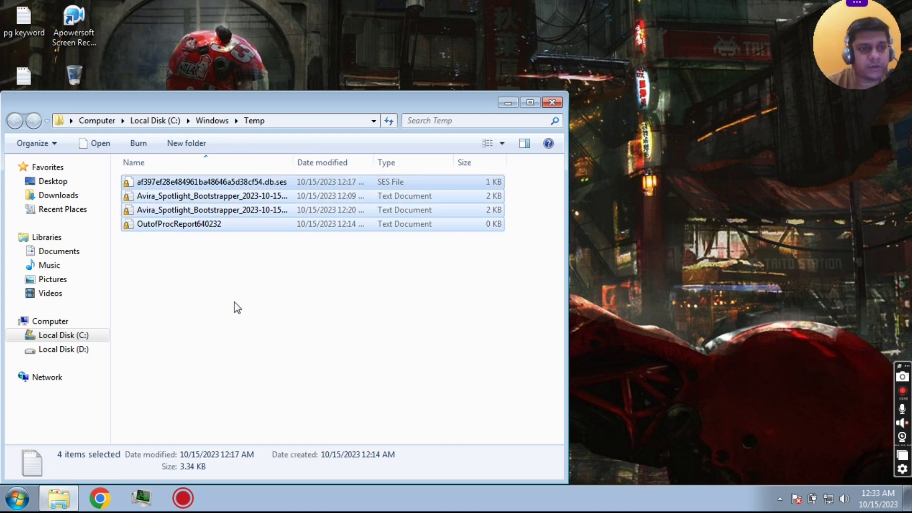
pyautogui.click(235, 302)
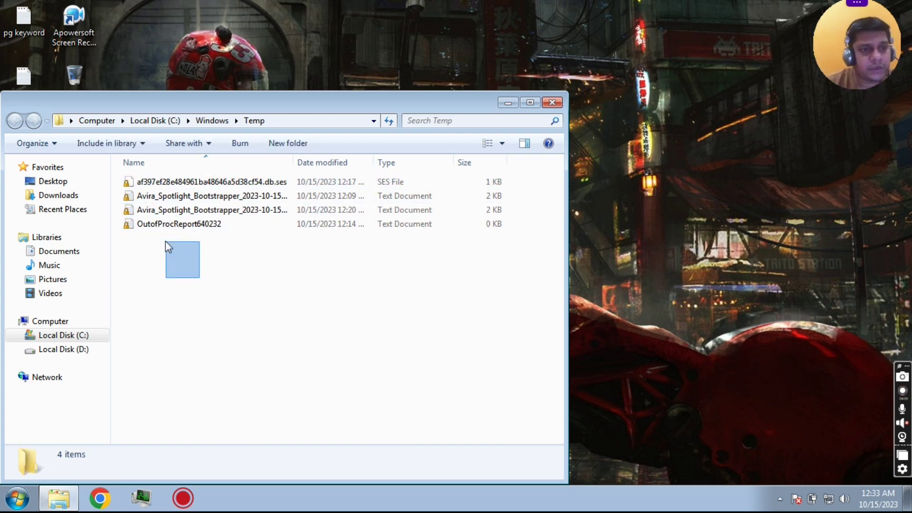
pyautogui.moveTo(165, 241); pyautogui.dragTo(131, 196)
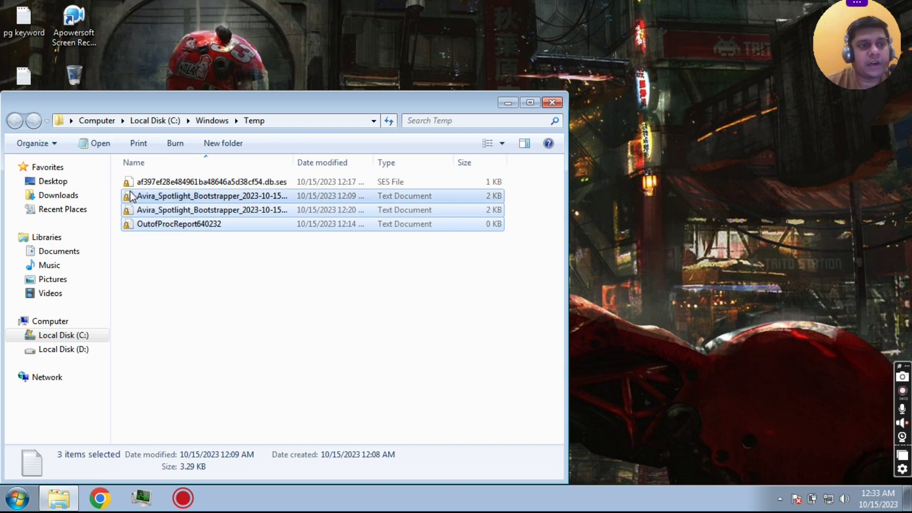
pyautogui.click(152, 184)
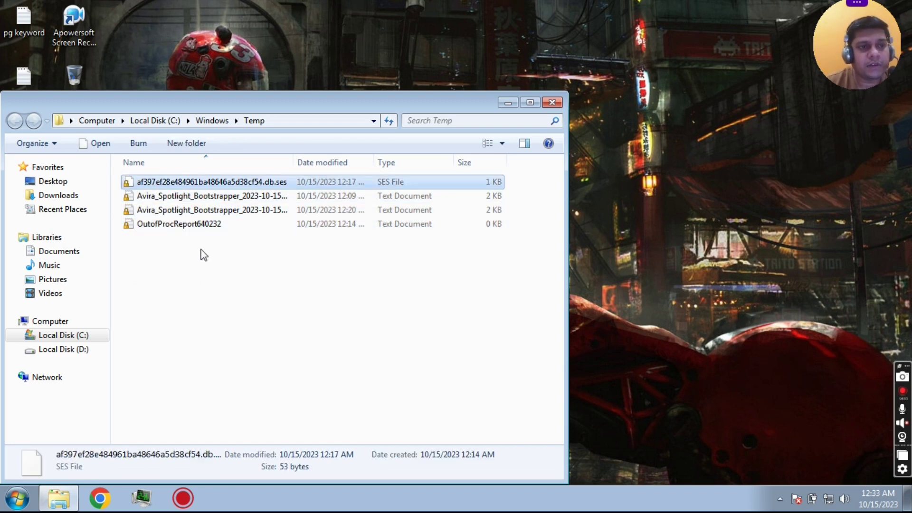
pyautogui.moveTo(201, 251); pyautogui.dragTo(132, 178)
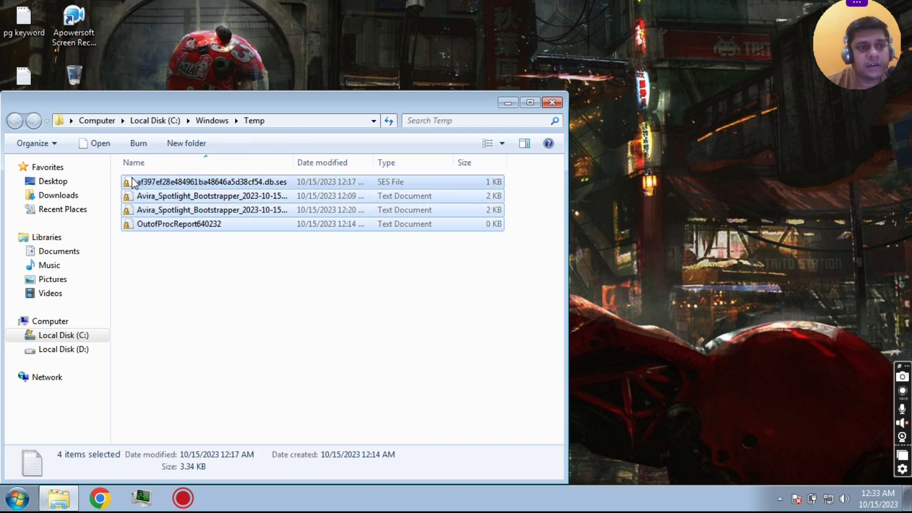
pyautogui.click(240, 296)
pyautogui.hotkey('ctrl', 'a')
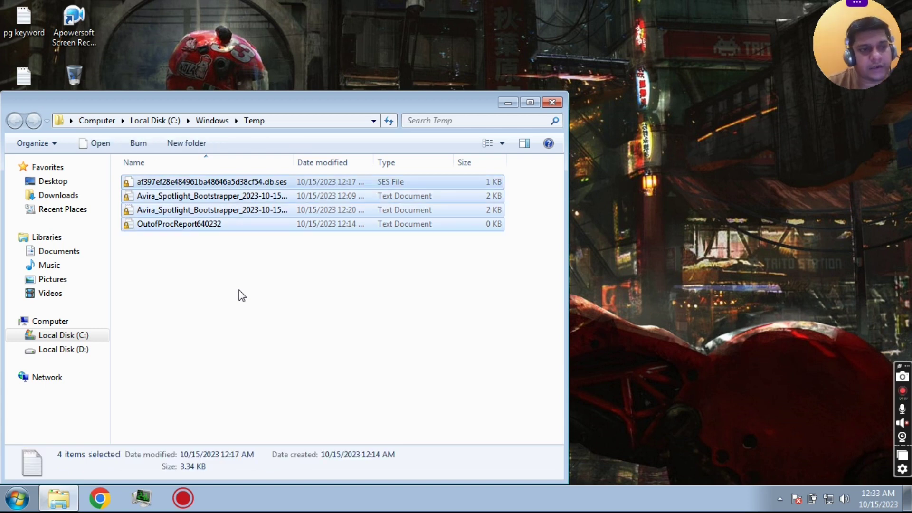
pyautogui.press('Delete')
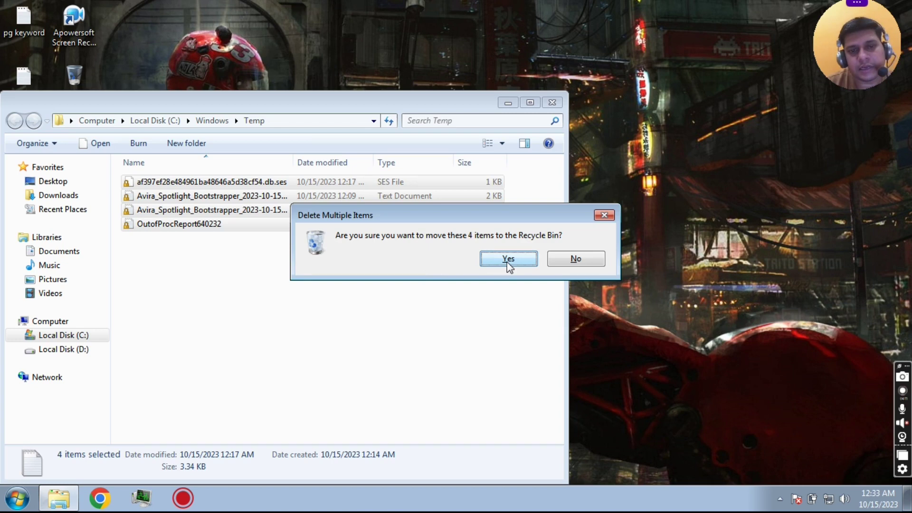
pyautogui.click(604, 215)
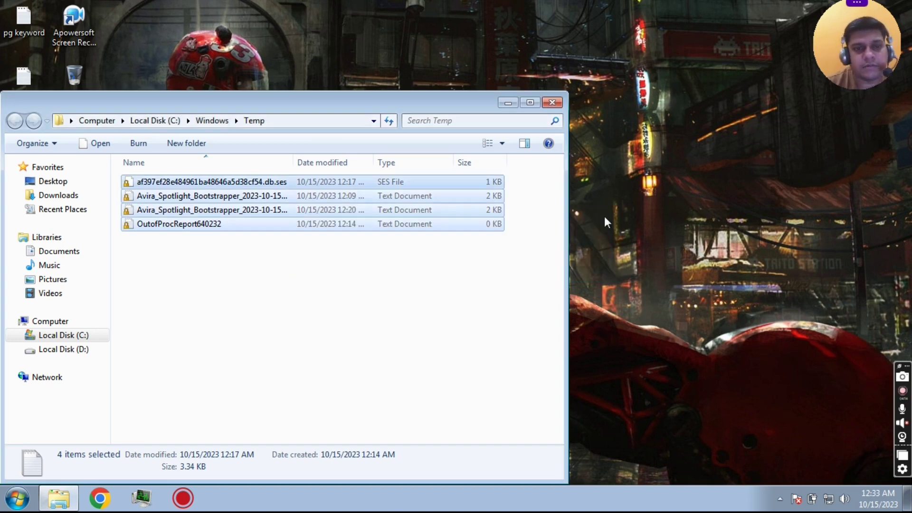
pyautogui.click(551, 103)
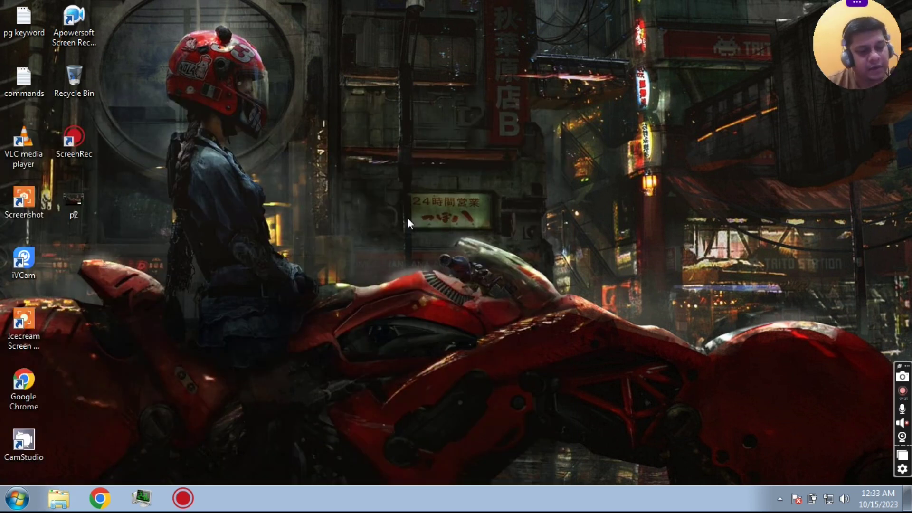
# Bring up the Run dialog again through a program search for "run".
pyautogui.press('super+r')
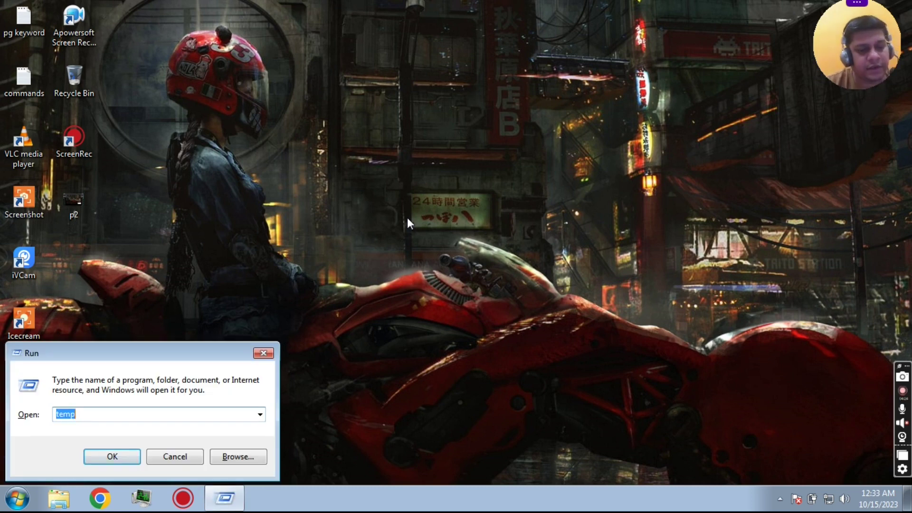
pyautogui.click(264, 354)
pyautogui.click(17, 498)
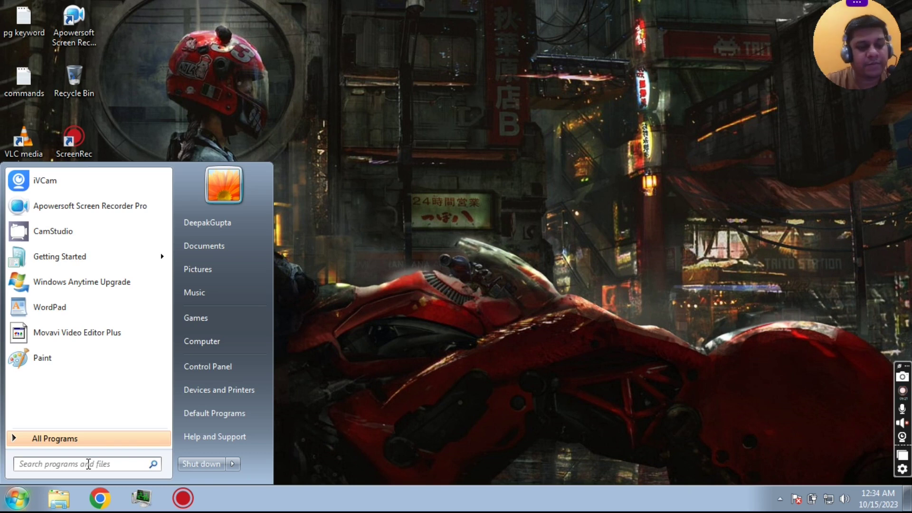
pyautogui.write('run')
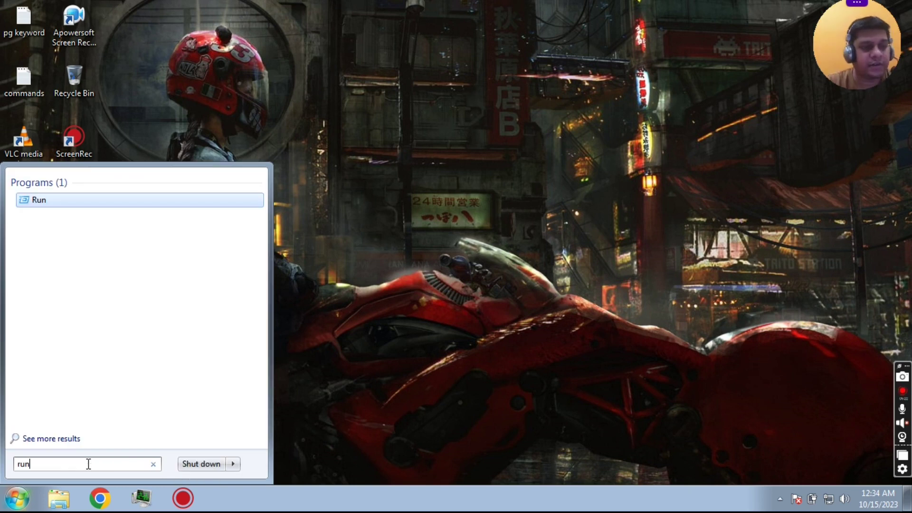
pyautogui.click(44, 202)
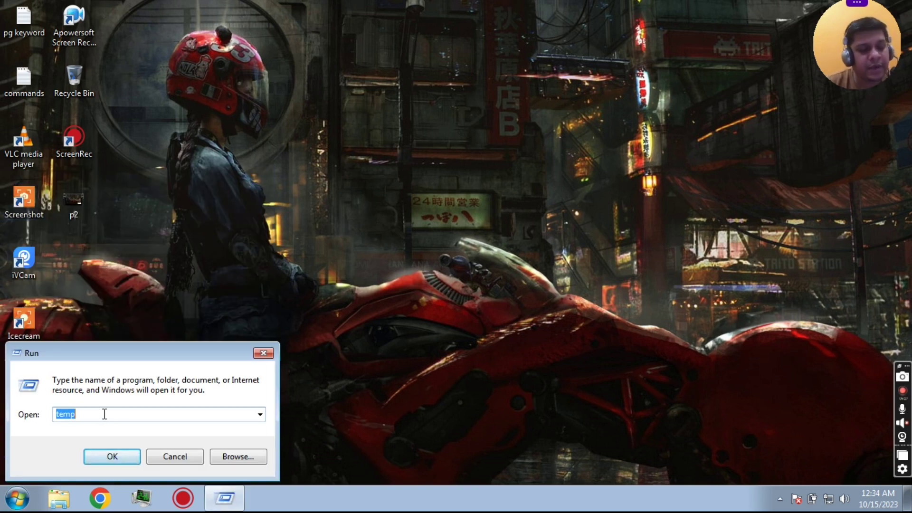
# Execute %temp% from the Run dialog to open the user account's AppData Local Temp folder.
pyautogui.press('BackSpace')
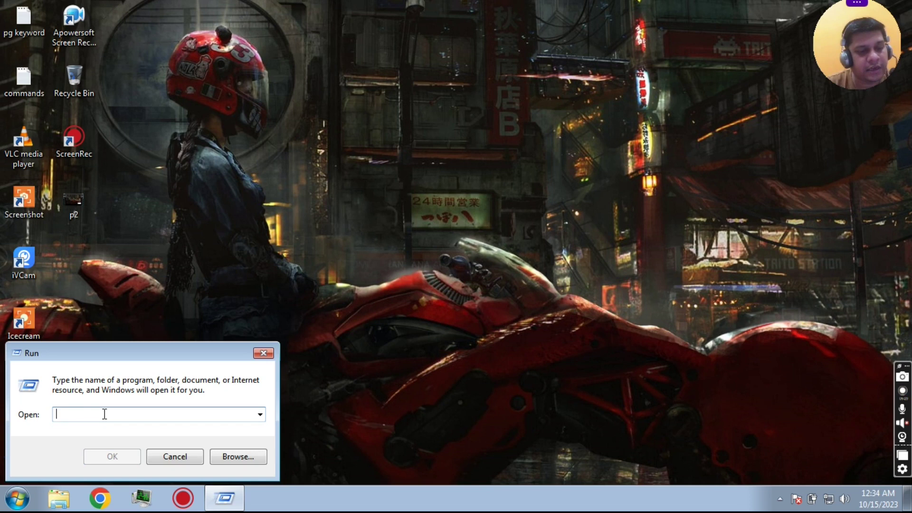
pyautogui.write('%')
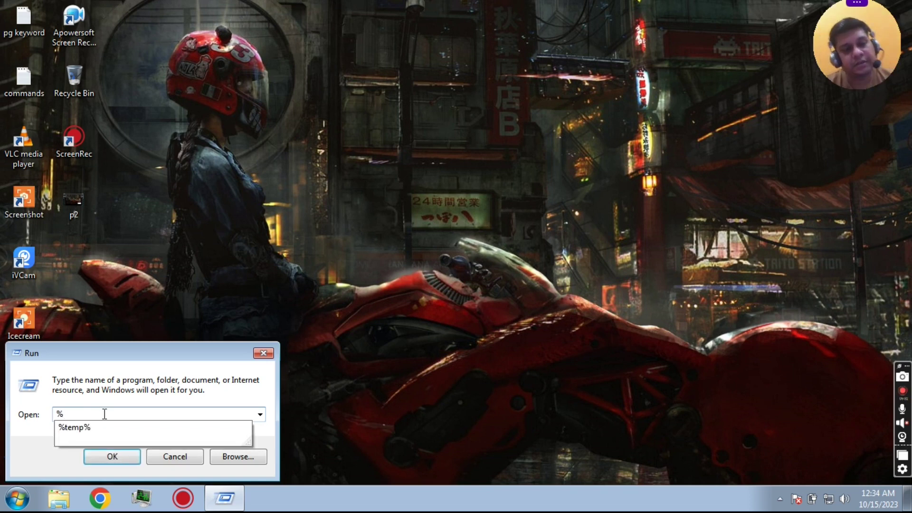
pyautogui.write('tem')
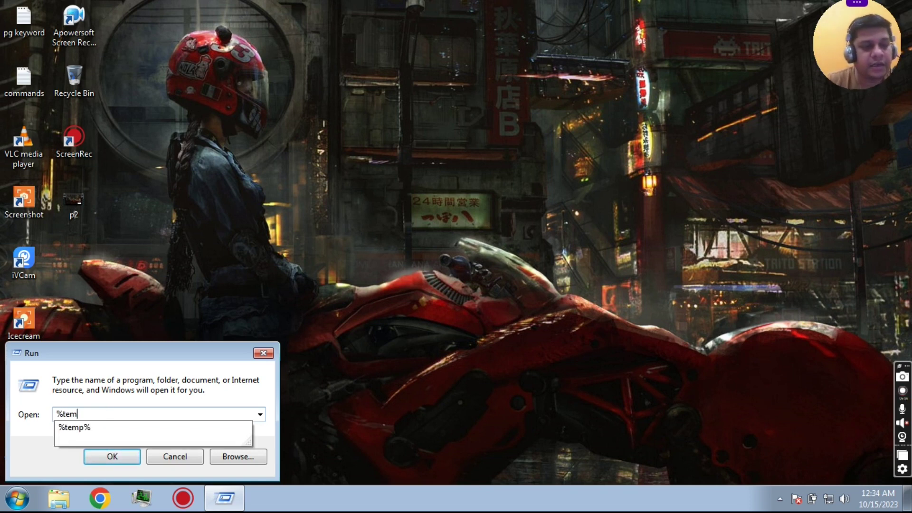
pyautogui.write('p%')
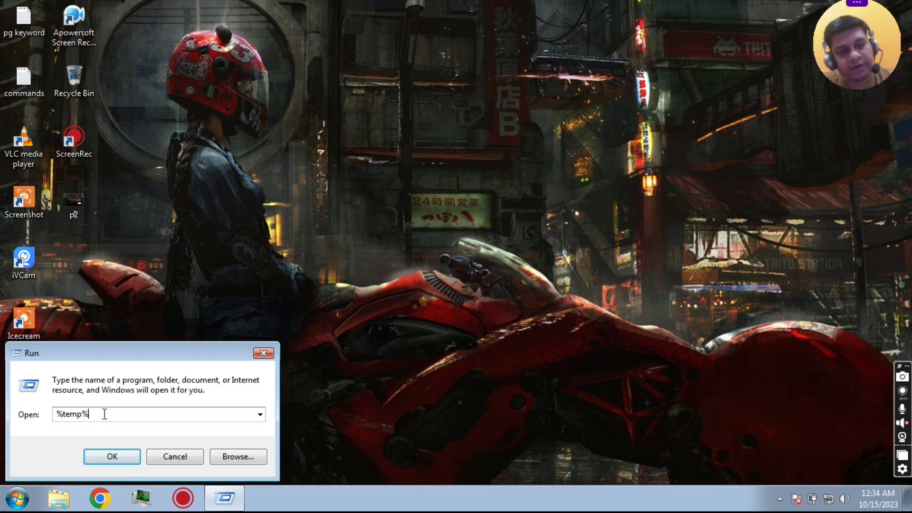
pyautogui.click(107, 456)
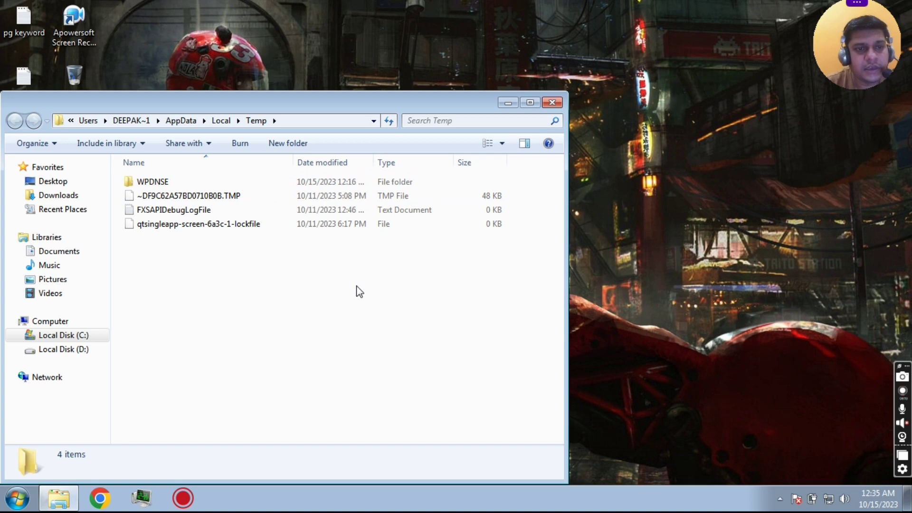
# Start deleting all items in the user's Temp folder, cancel at the confirmation, and close the folder.
pyautogui.hotkey('ctrl', 'a')
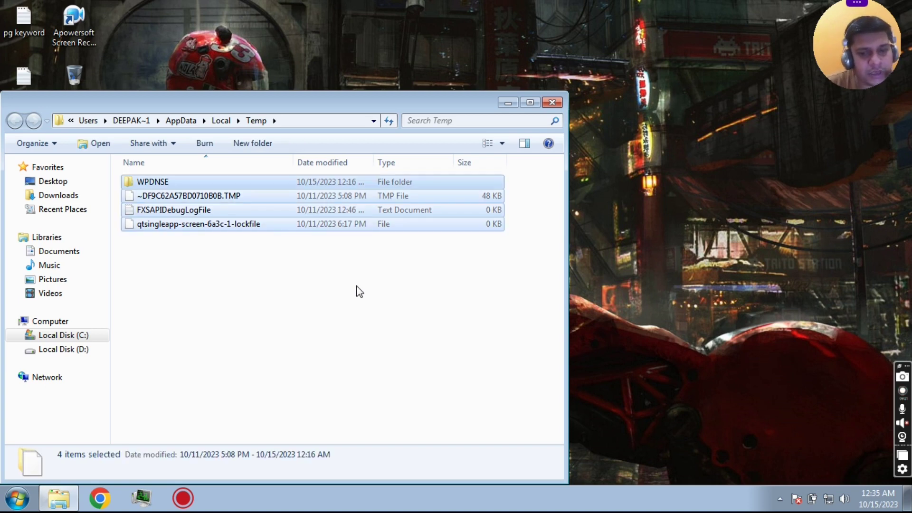
pyautogui.press('Delete')
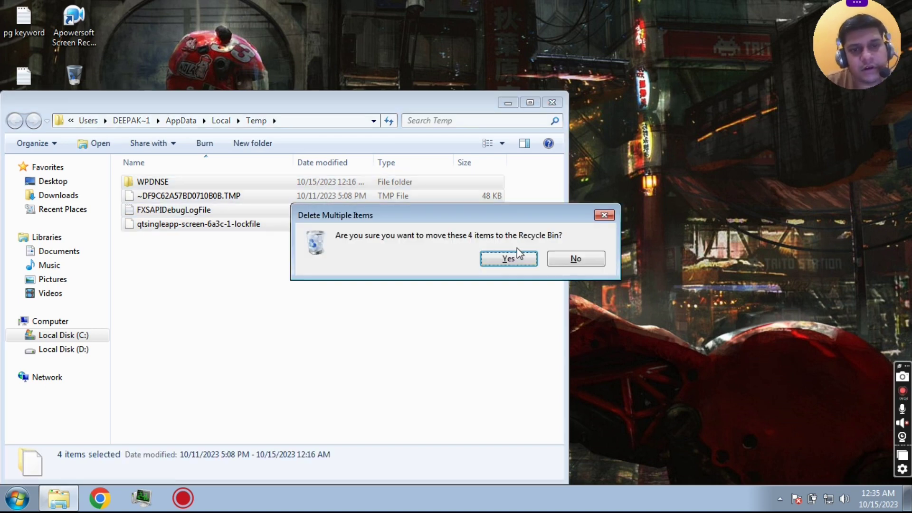
pyautogui.click(604, 216)
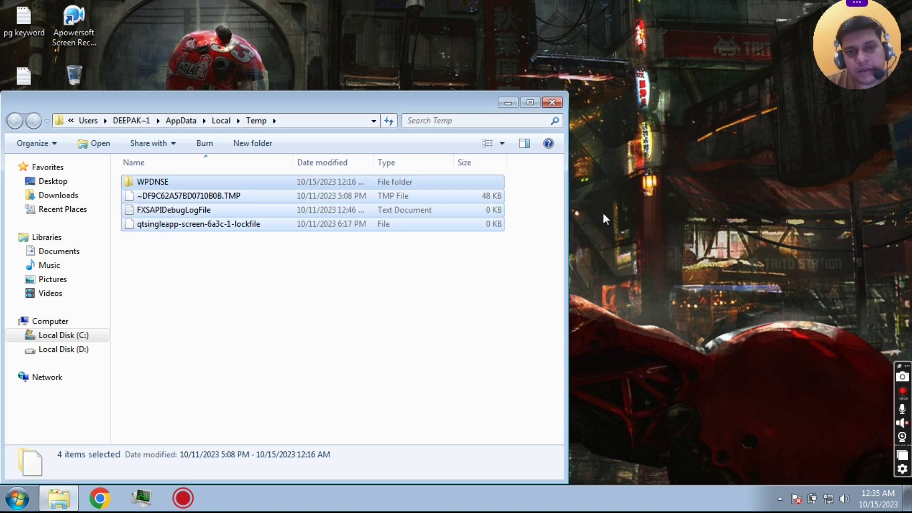
pyautogui.click(552, 104)
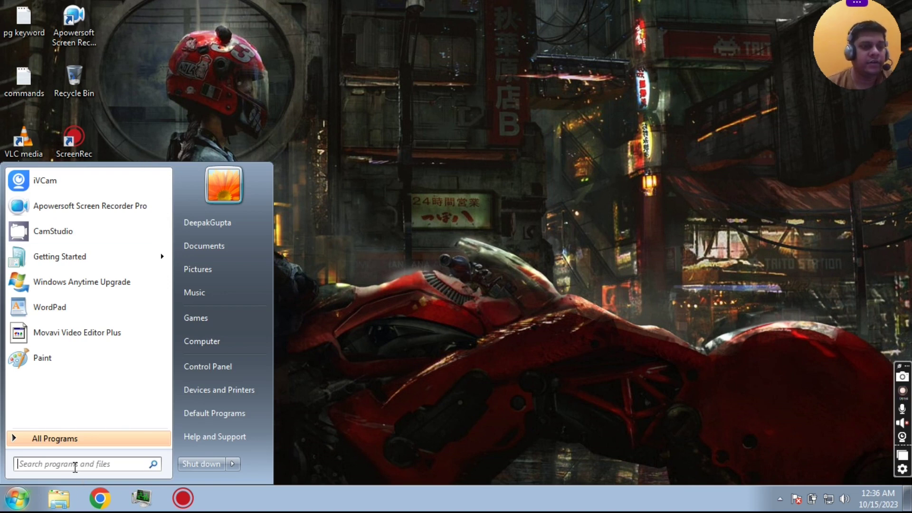
# Open the Windows Prefetch folder by executing "prefetch" from the Run dialog and grant permanent access to it.
pyautogui.write('run')
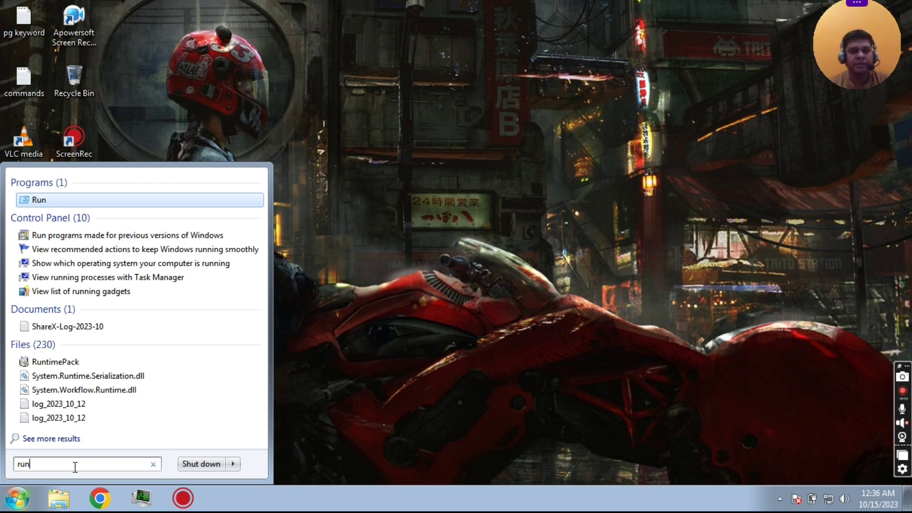
pyautogui.click(37, 200)
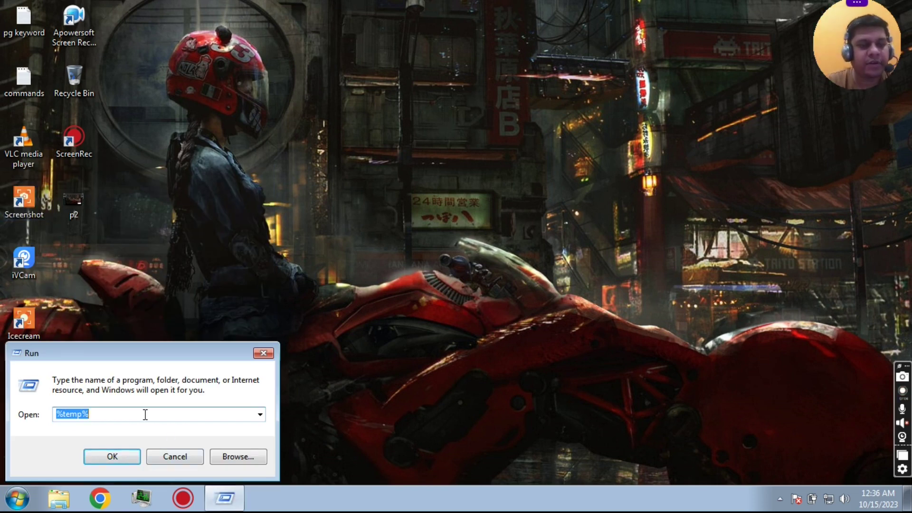
pyautogui.write('prefetch')
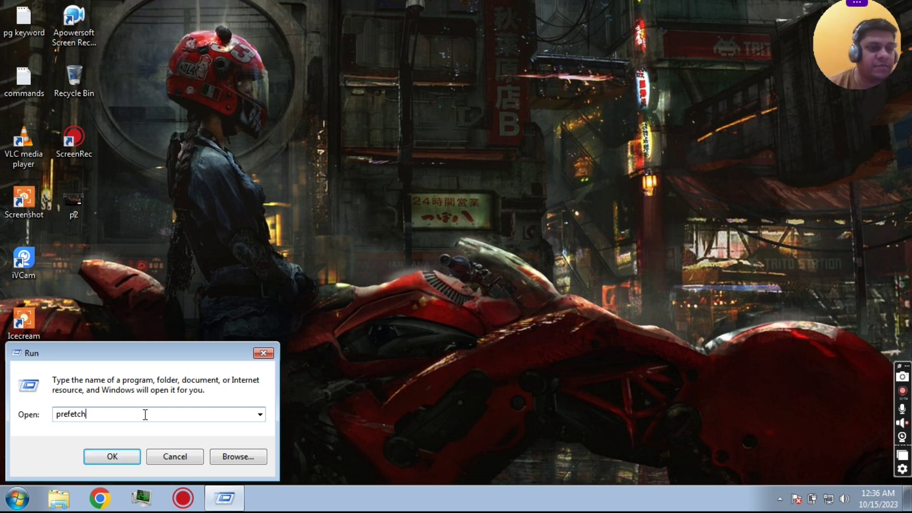
pyautogui.click(124, 457)
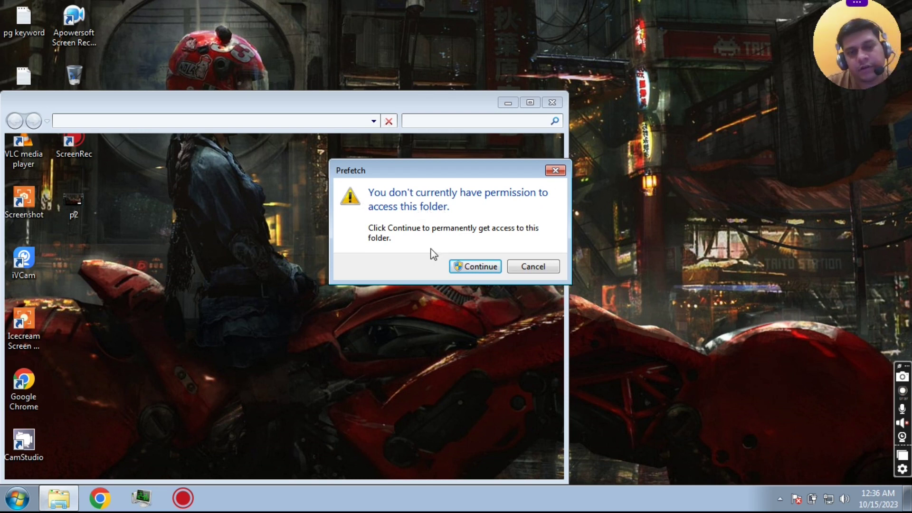
pyautogui.click(470, 267)
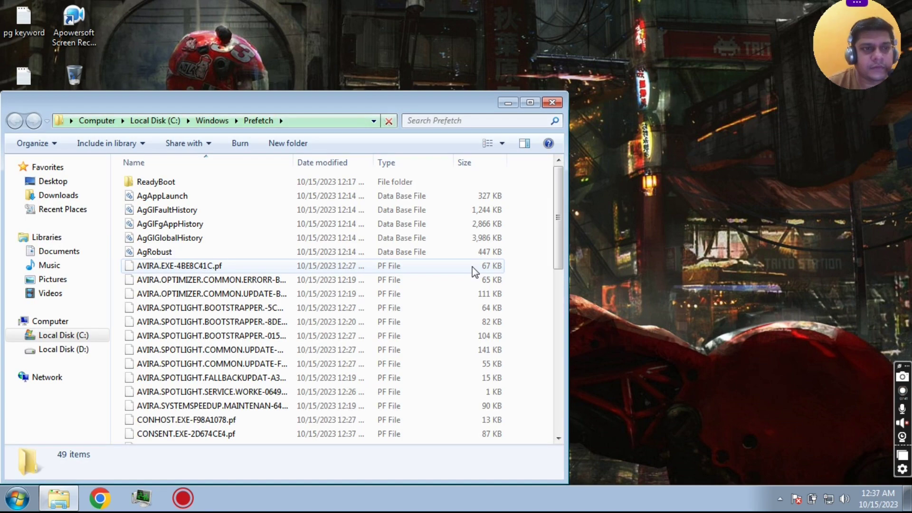
# Look through the list of files in the Prefetch folder from beginning to end and back.
pyautogui.click(222, 295)
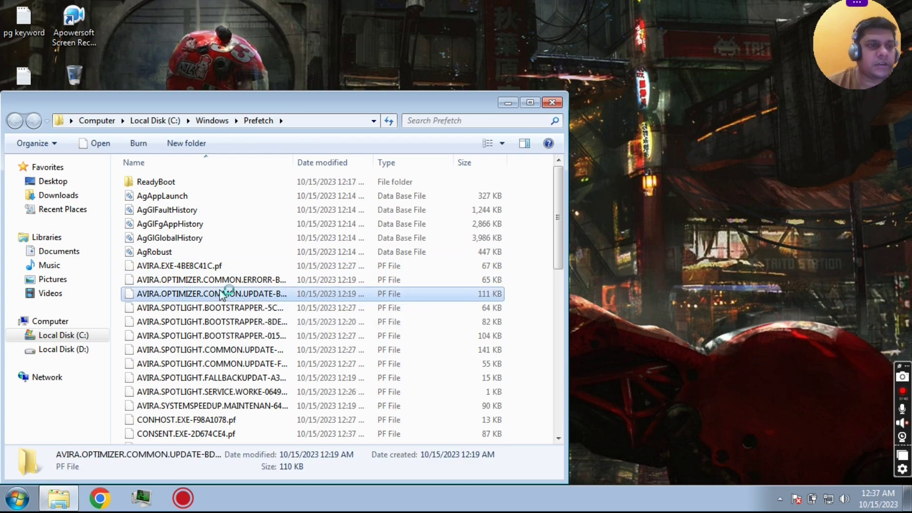
pyautogui.press('Down')
pyautogui.press('Down')
pyautogui.press('Down')
pyautogui.press('Down')
pyautogui.press('Down')
pyautogui.press('Down')
pyautogui.press('Down')
pyautogui.press('Down')
pyautogui.press('Down')
pyautogui.press('Down')
pyautogui.press('Down')
pyautogui.press('Down')
pyautogui.press('Down')
pyautogui.press('Down')
pyautogui.press('Down')
pyautogui.press('Down')
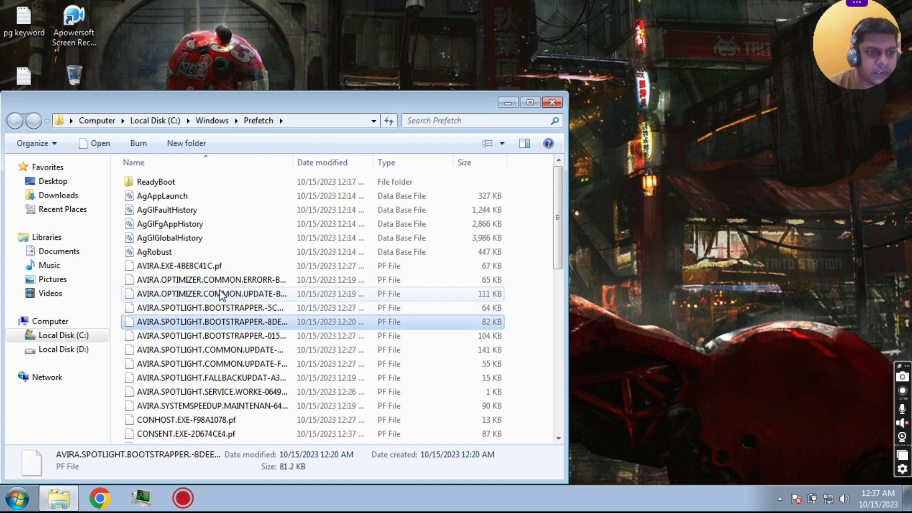
pyautogui.press('Down')
pyautogui.press('Down')
pyautogui.press('Down')
pyautogui.press('Down')
pyautogui.press('Down')
pyautogui.press('Down')
pyautogui.press('Down')
pyautogui.press('Down')
pyautogui.press('Down')
pyautogui.press('Down')
pyautogui.press('Down')
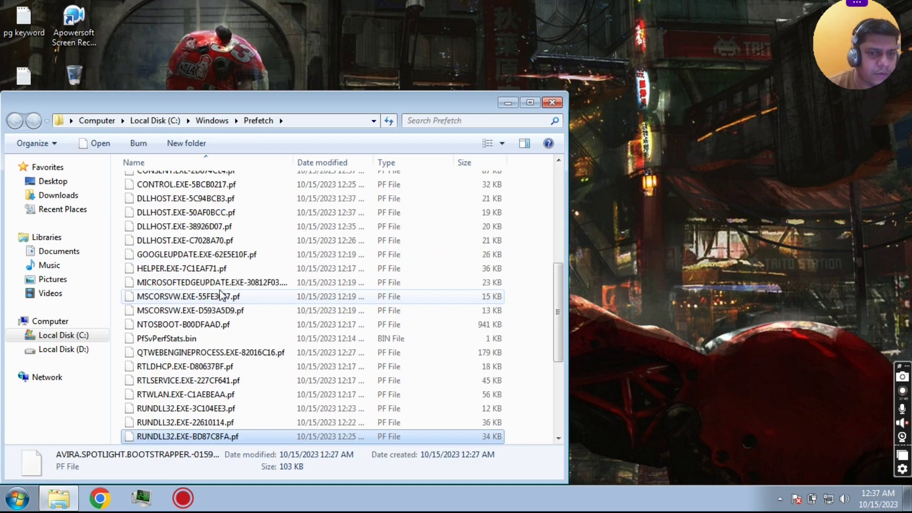
pyautogui.press('Down')
pyautogui.press('Down')
pyautogui.press('Down')
pyautogui.press('Down')
pyautogui.press('Down')
pyautogui.press('Down')
pyautogui.press('Down')
pyautogui.press('Down')
pyautogui.press('Down')
pyautogui.press('Down')
pyautogui.press('Down')
pyautogui.press('Down')
pyautogui.press('Down')
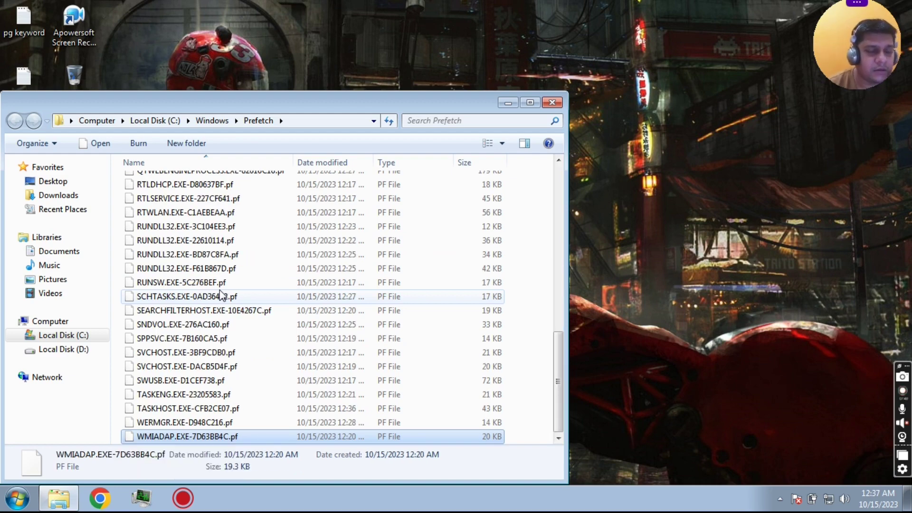
pyautogui.press('Up')
pyautogui.press('Up')
pyautogui.press('Up')
pyautogui.press('Up')
pyautogui.press('Up')
pyautogui.press('Up')
pyautogui.press('Up')
pyautogui.press('Up')
pyautogui.press('Up')
pyautogui.press('Up')
pyautogui.press('Up')
pyautogui.press('Up')
pyautogui.press('Up')
pyautogui.press('Up')
pyautogui.press('Up')
pyautogui.press('Up')
pyautogui.press('Up')
pyautogui.press('Up')
pyautogui.press('Up')
pyautogui.press('Up')
pyautogui.press('Up')
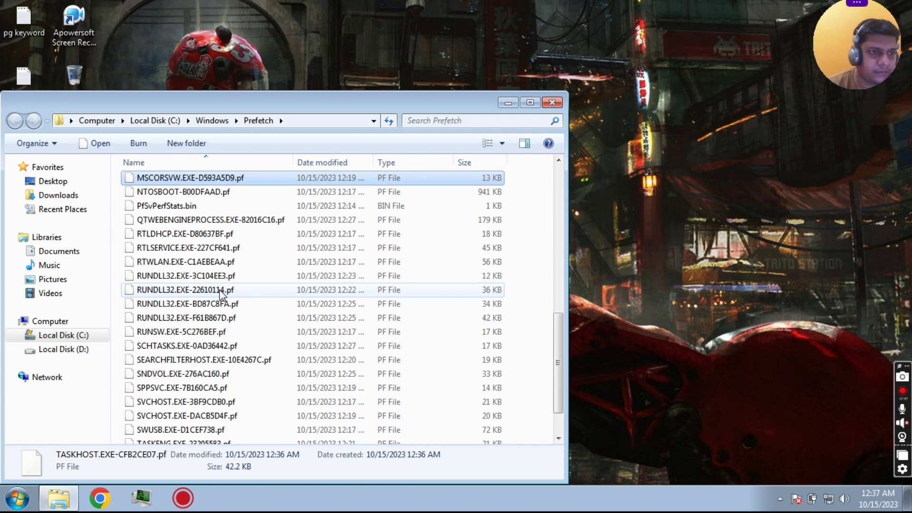
pyautogui.press('Up')
pyautogui.press('Up')
pyautogui.press('Up')
pyautogui.press('Up')
pyautogui.press('Up')
pyautogui.press('Up')
pyautogui.press('Up')
pyautogui.press('Up')
pyautogui.press('Up')
pyautogui.press('Up')
pyautogui.press('Up')
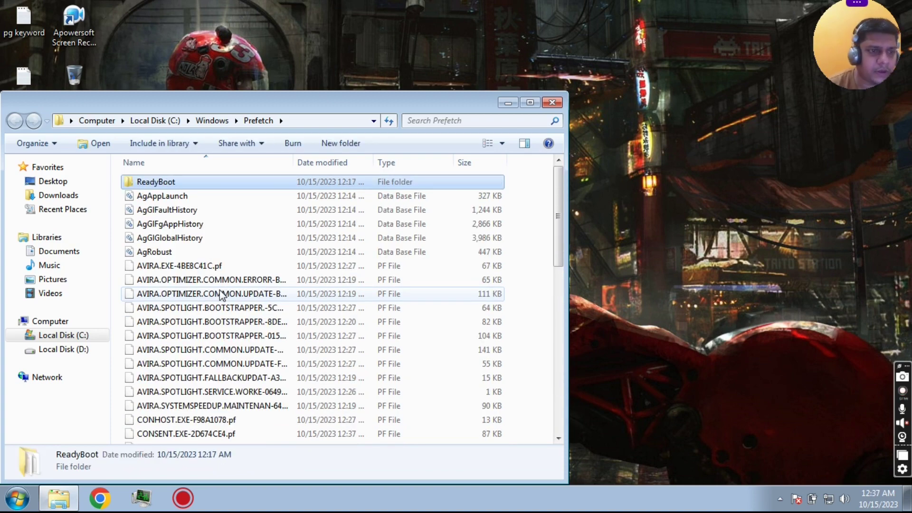
pyautogui.press('Down')
pyautogui.press('Down')
pyautogui.press('Down')
pyautogui.press('Down')
pyautogui.press('Down')
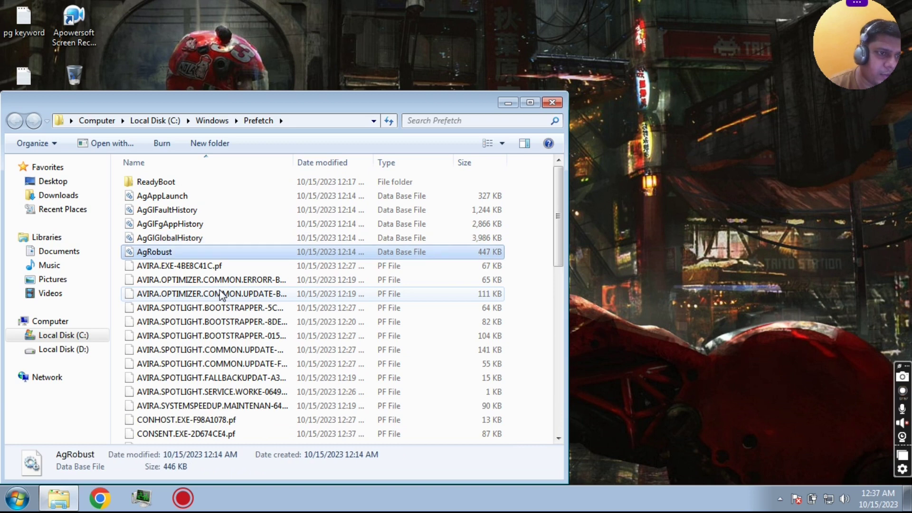
pyautogui.press('Down')
pyautogui.press('Down')
pyautogui.press('Down')
pyautogui.press('Down')
pyautogui.press('Down')
pyautogui.press('Down')
pyautogui.press('Down')
pyautogui.press('Down')
pyautogui.press('Down')
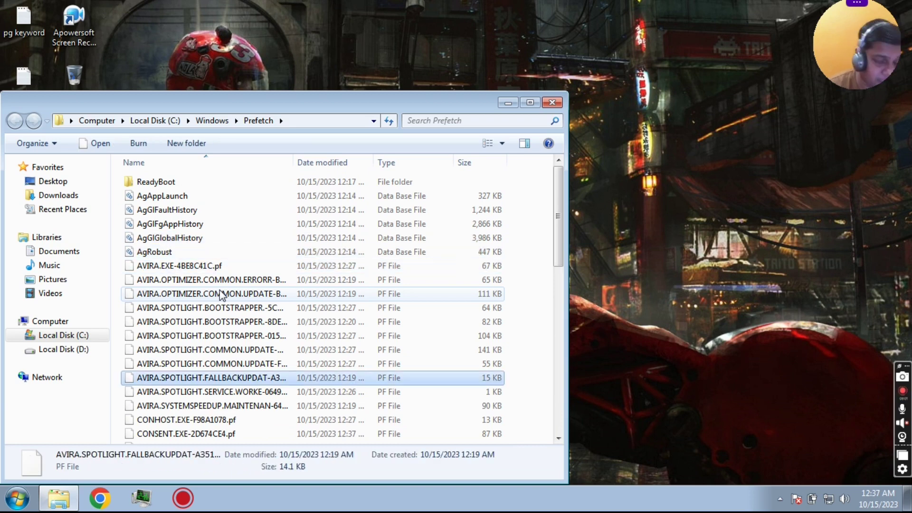
pyautogui.press('Up')
pyautogui.press('Up')
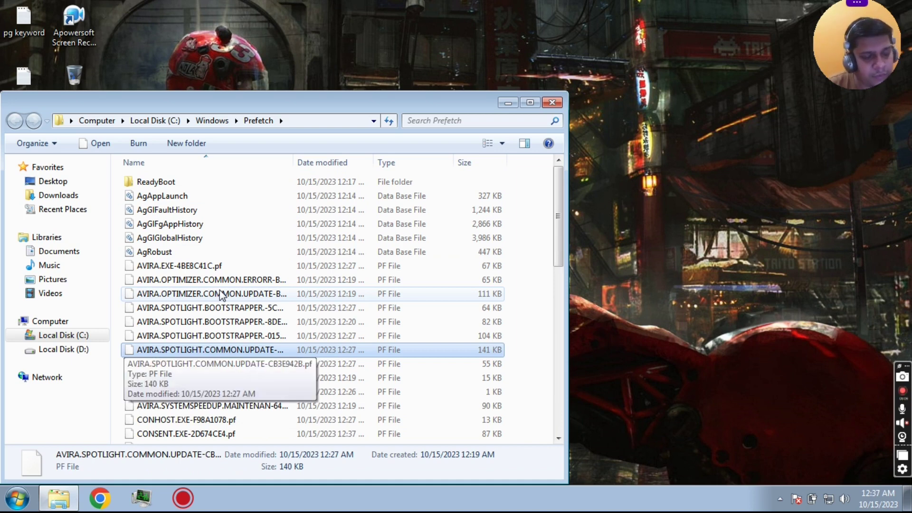
# Start deleting all items in the Prefetch folder, cancel at the confirmation, and close the folder.
pyautogui.hotkey('ctrl', 'a')
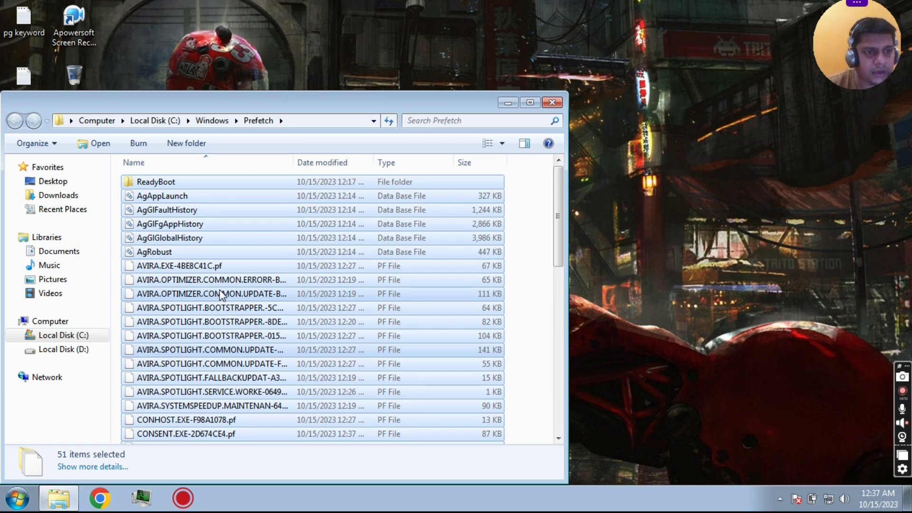
pyautogui.press('Delete')
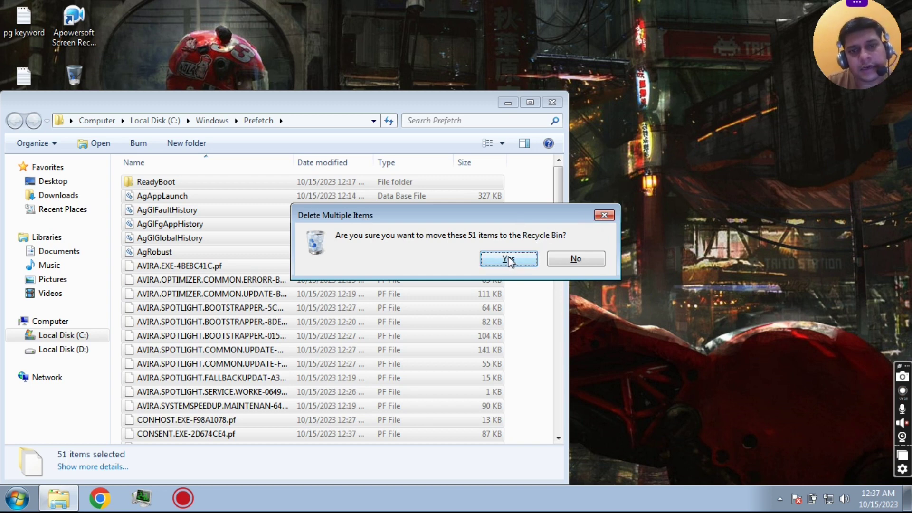
pyautogui.click(602, 215)
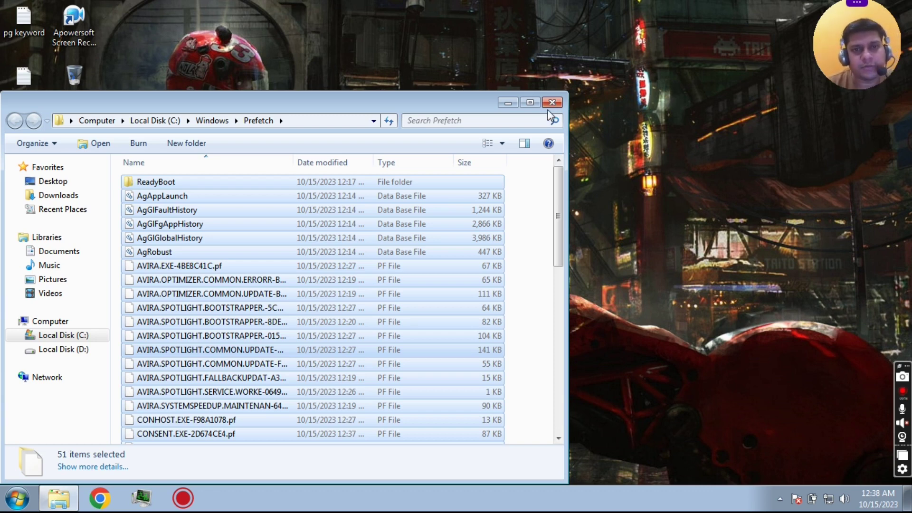
pyautogui.click(552, 103)
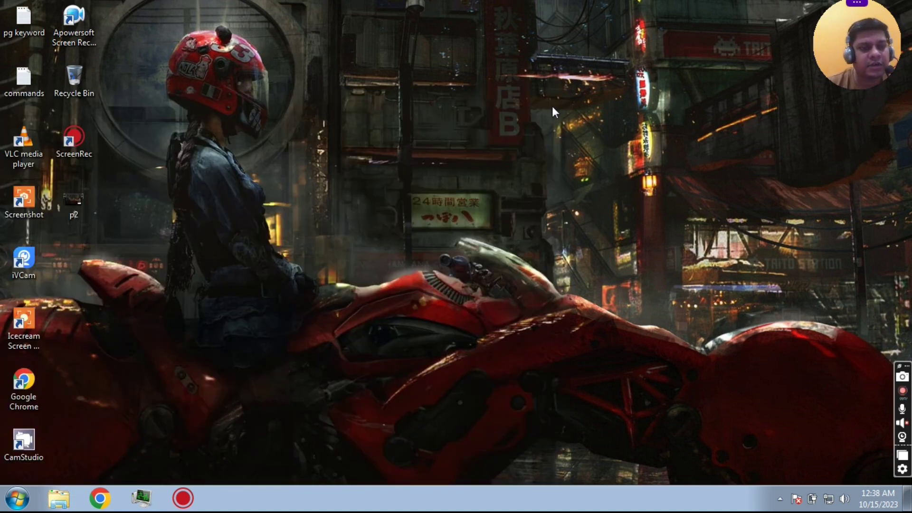
# Bring up the Run dialog through a program search for "run".
pyautogui.press('super+r')
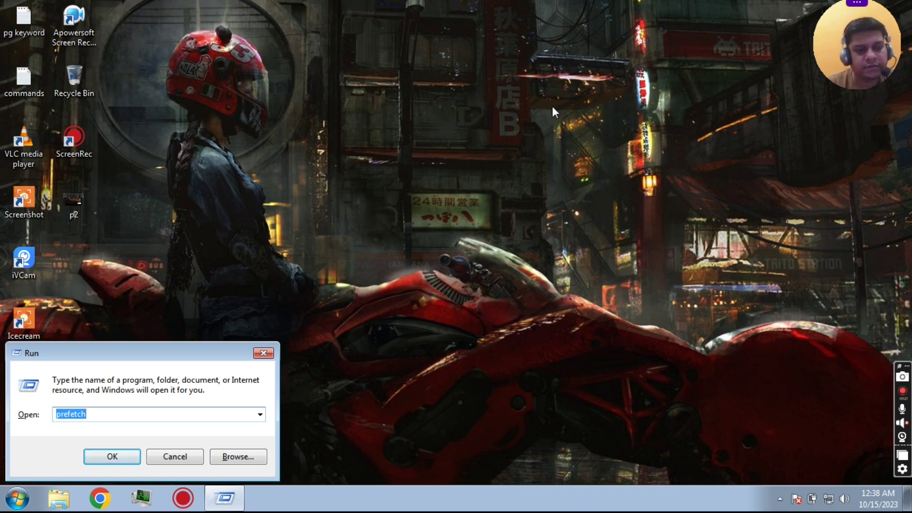
pyautogui.click(264, 353)
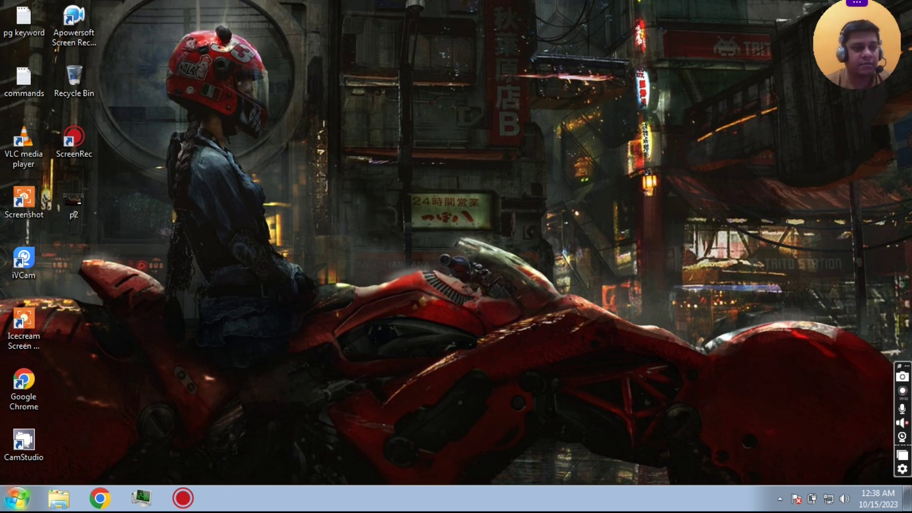
pyautogui.click(10, 507)
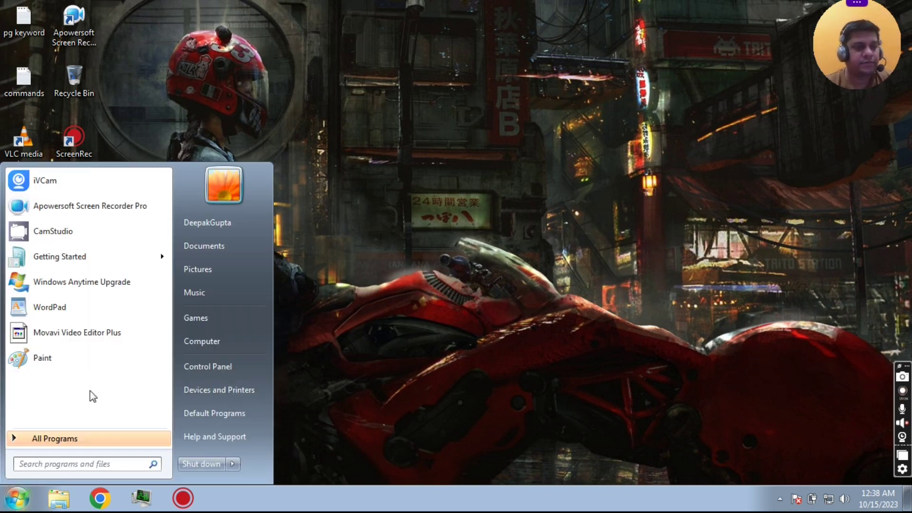
pyautogui.click(80, 468)
pyautogui.write('r')
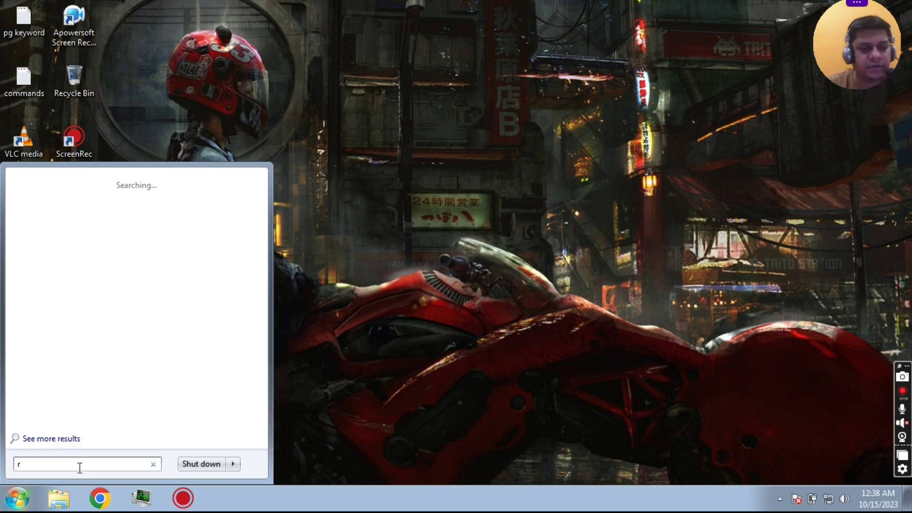
pyautogui.press('BackSpace')
pyautogui.write('run')
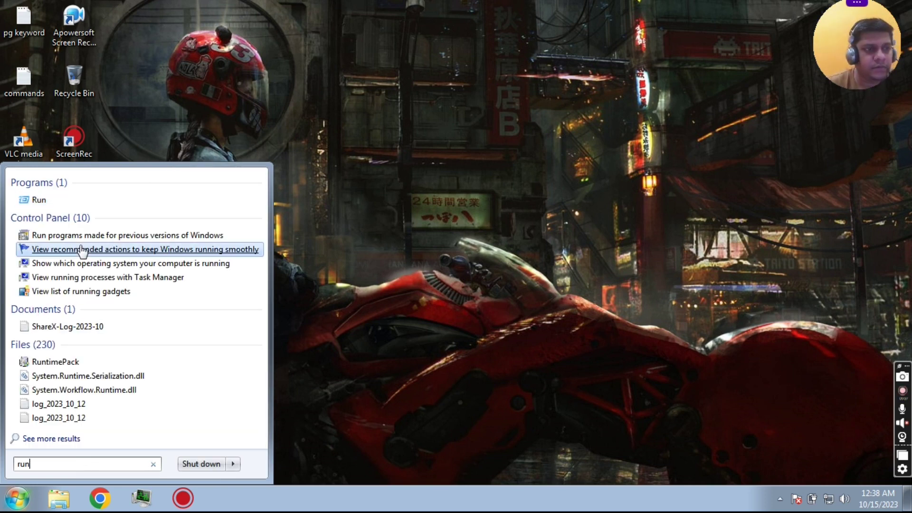
pyautogui.click(38, 201)
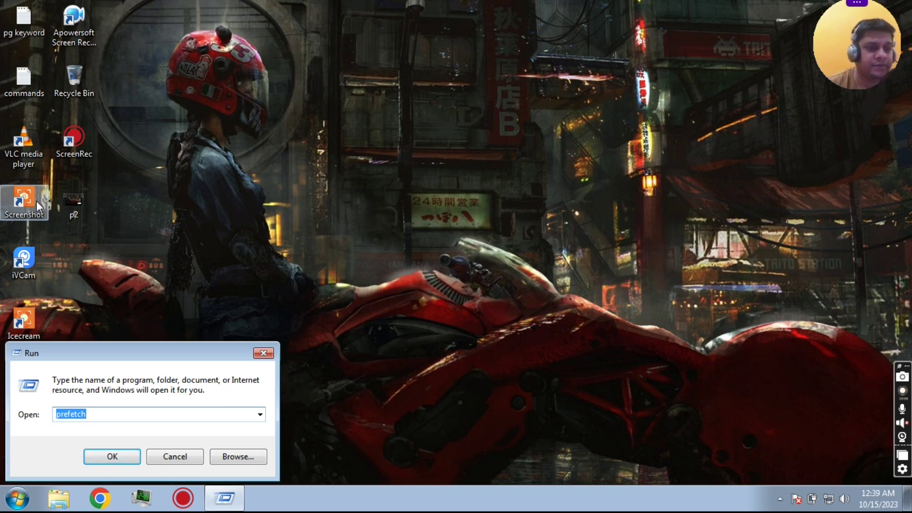
# Execute "recent" from the Run dialog to open the Recent folder and maximize its window.
pyautogui.write('r')
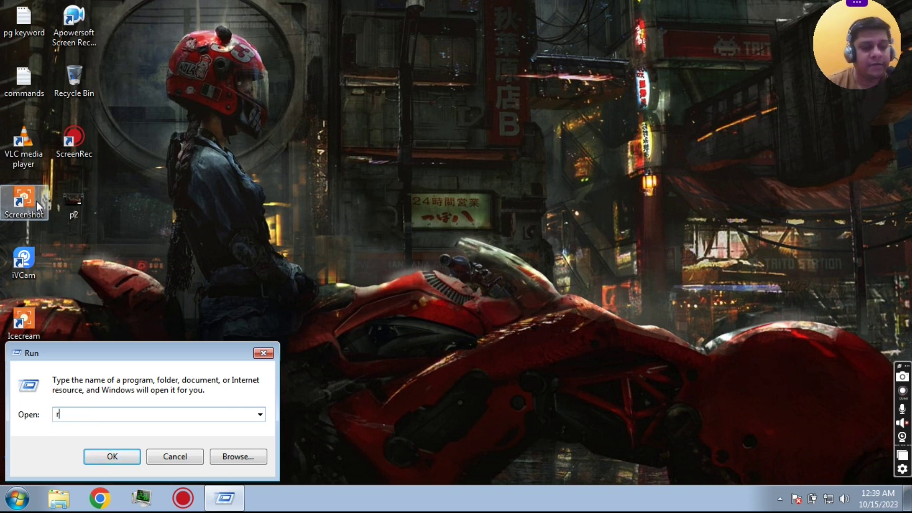
pyautogui.write('ecent')
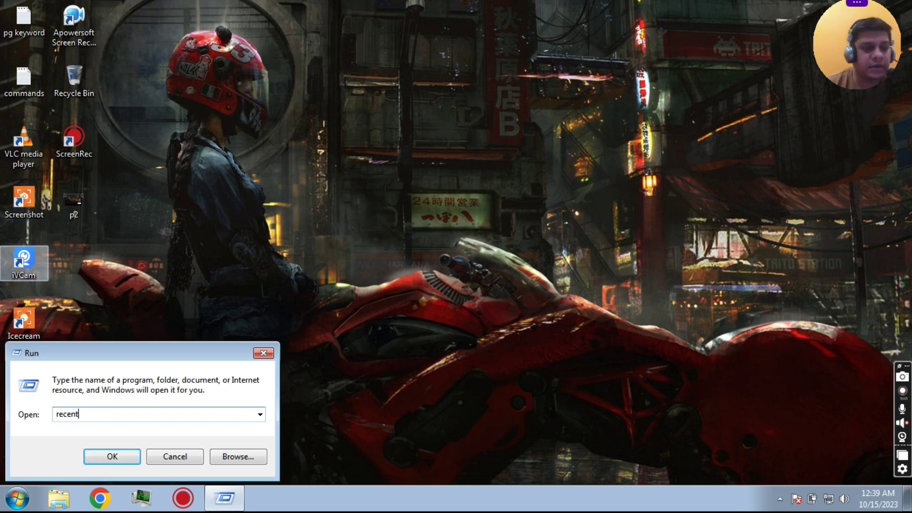
pyautogui.click(113, 457)
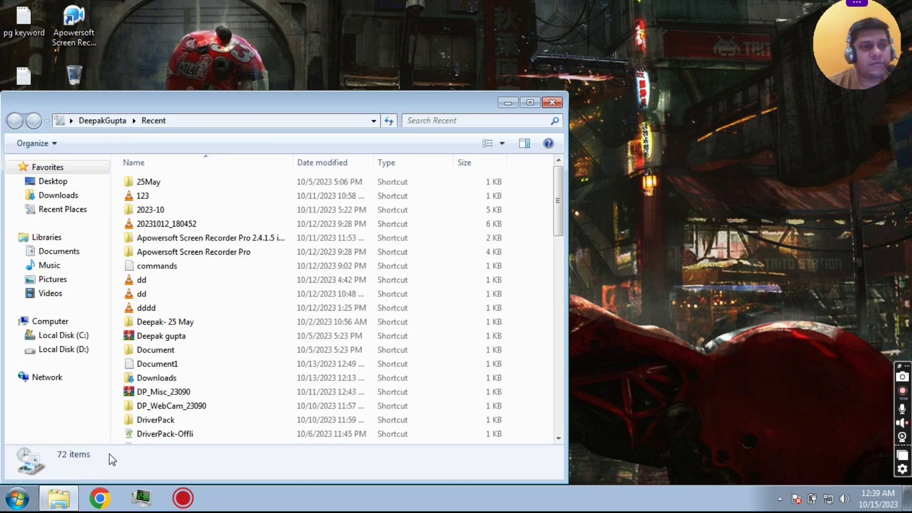
pyautogui.doubleClick(377, 107)
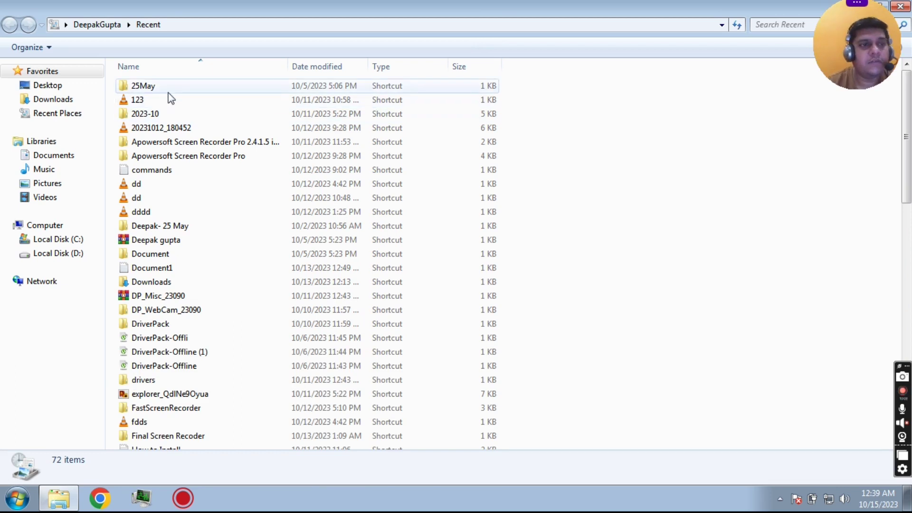
# Delete all shortcuts in the Recent folder and close its window.
pyautogui.click(167, 92)
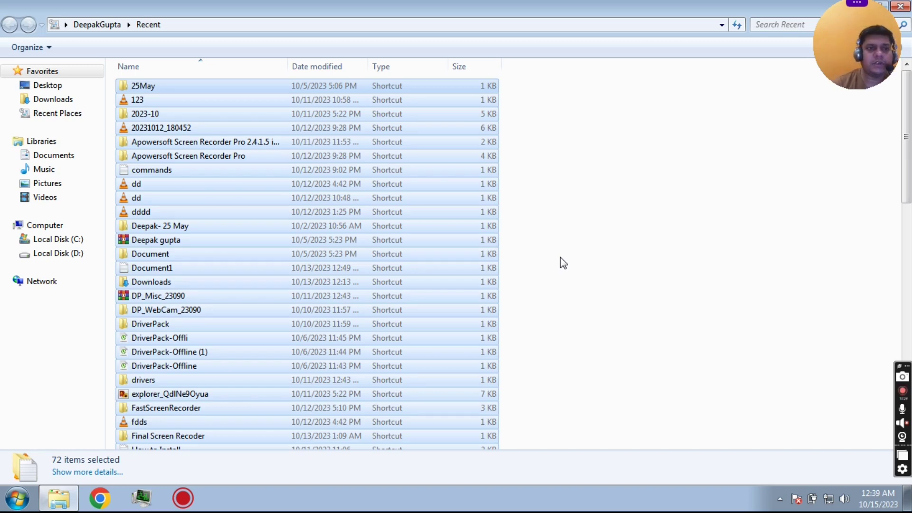
pyautogui.click(555, 294)
pyautogui.click(356, 285)
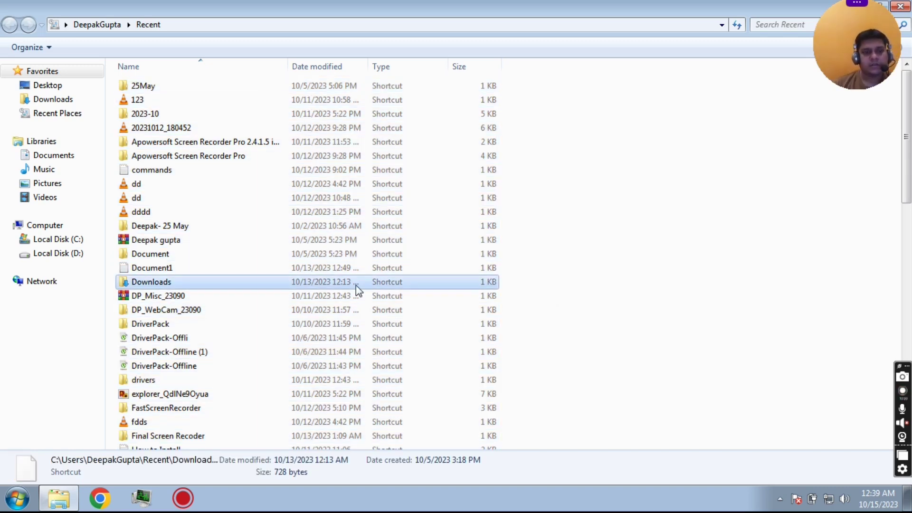
pyautogui.hotkey('ctrl', 'a')
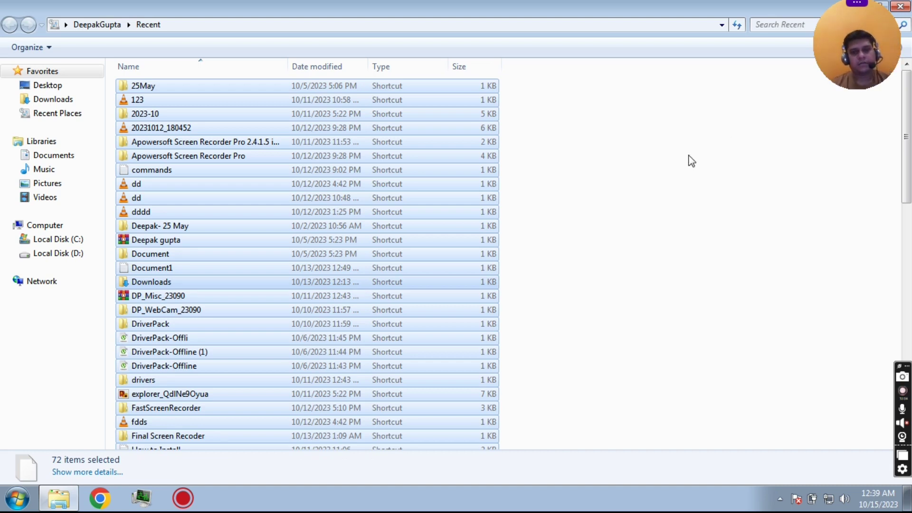
pyautogui.rightClick(678, 166)
pyautogui.click(704, 218)
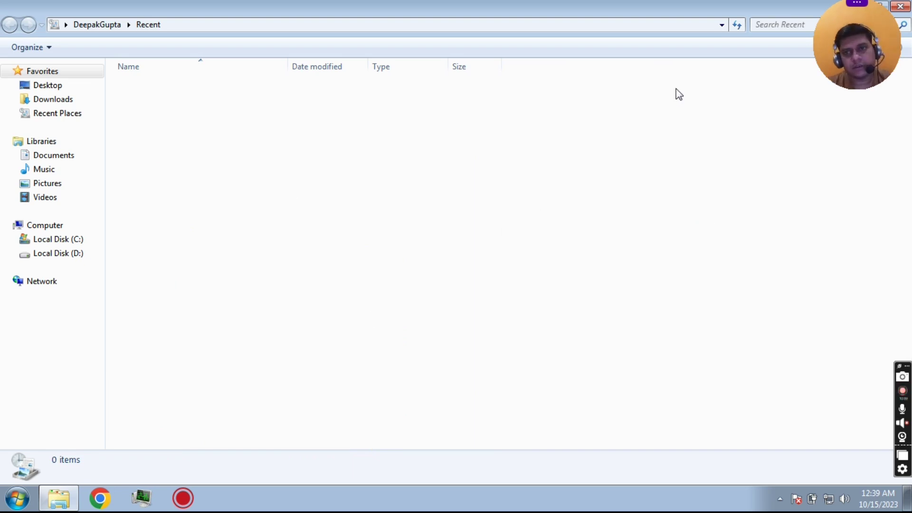
pyautogui.doubleClick(754, 7)
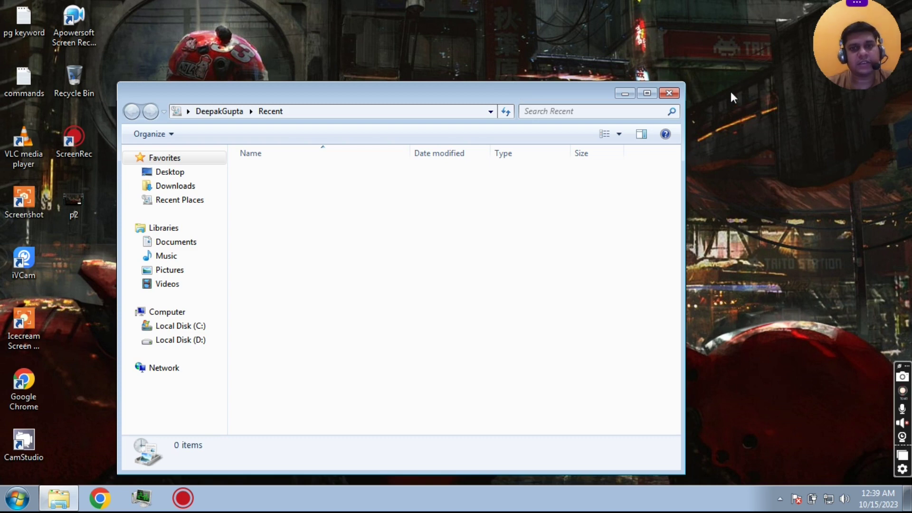
pyautogui.click(667, 93)
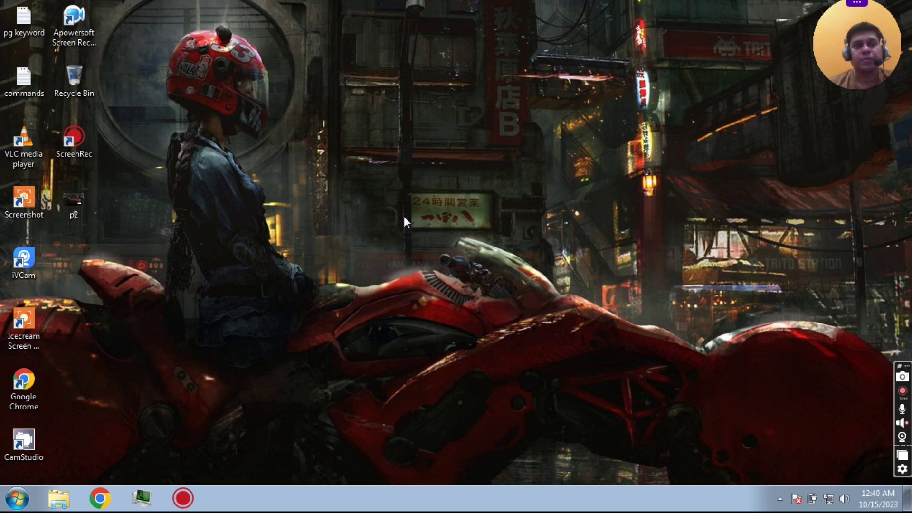
pyautogui.moveTo(404, 215); pyautogui.dragTo(489, 276)
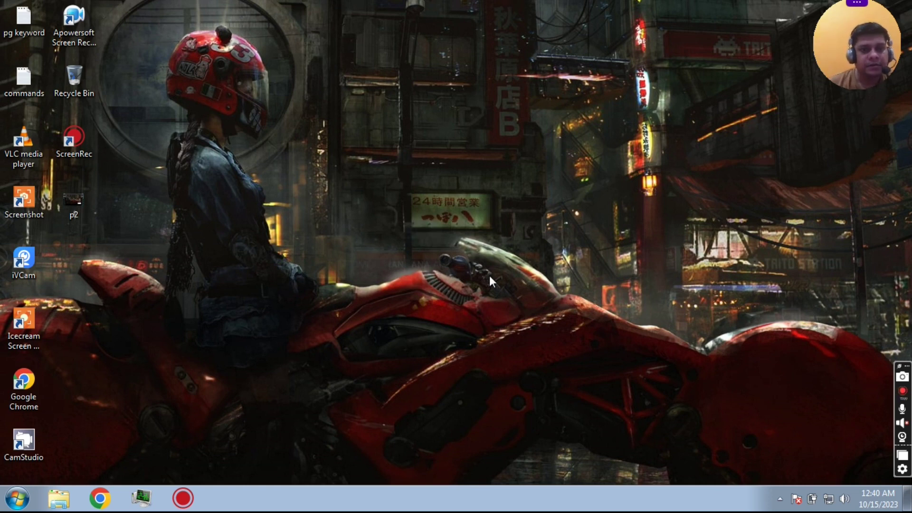
# Open the Youtube Videos folder on Local Disk (D:).
pyautogui.moveTo(391, 159); pyautogui.dragTo(465, 264)
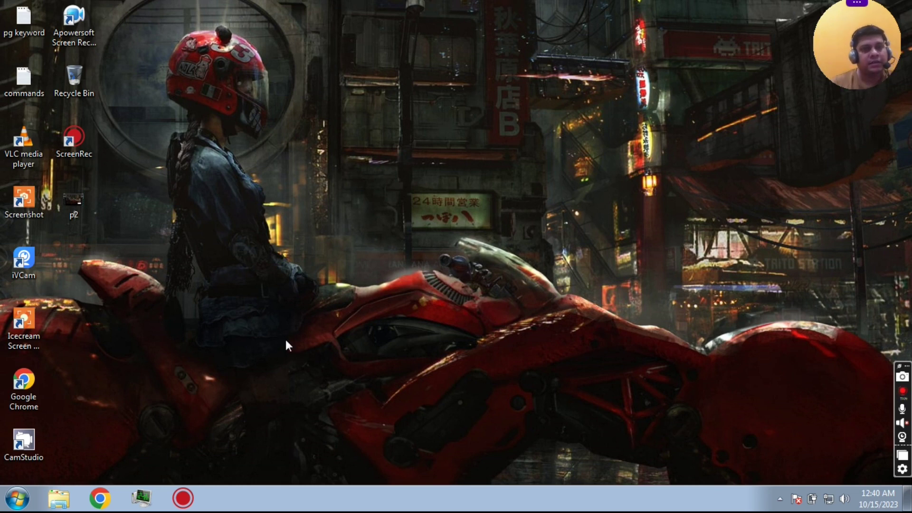
pyautogui.click(17, 498)
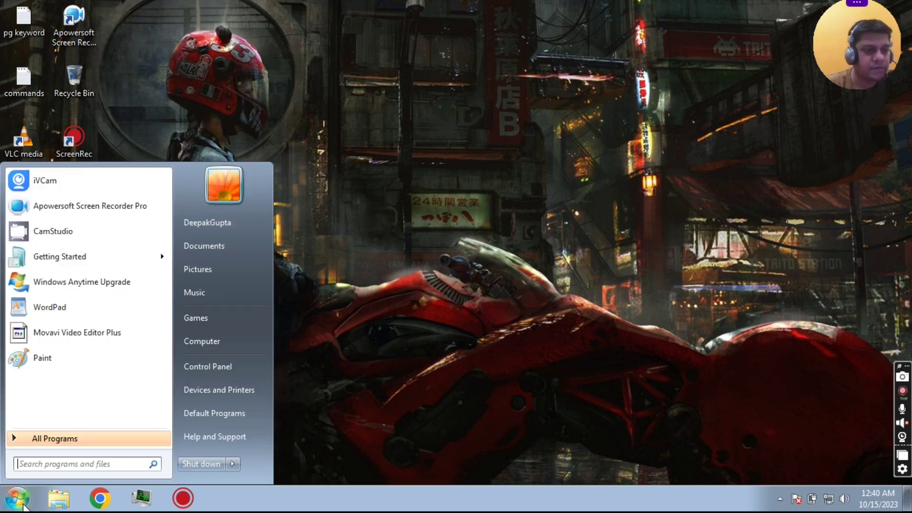
pyautogui.click(204, 350)
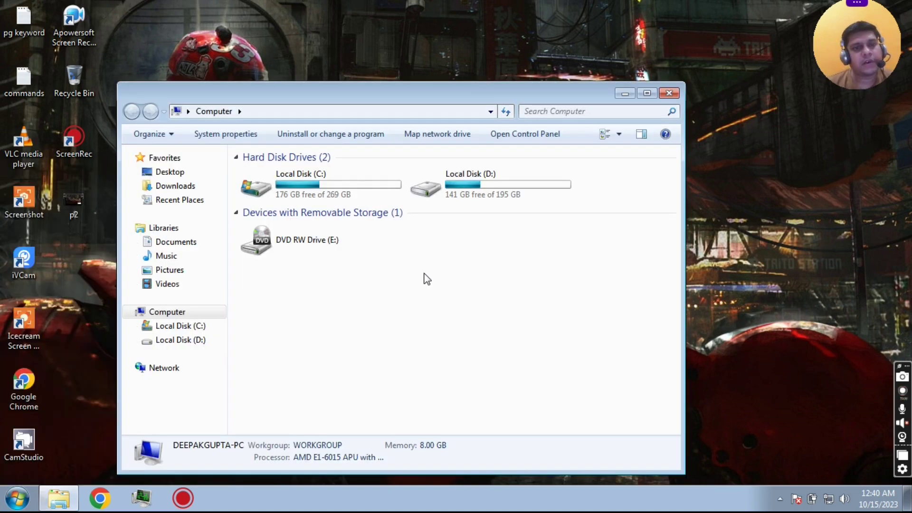
pyautogui.doubleClick(473, 189)
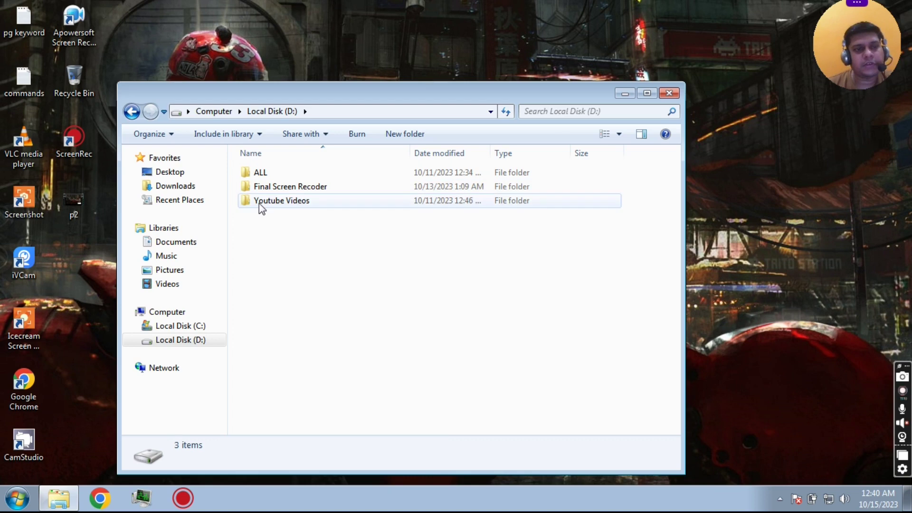
pyautogui.moveTo(258, 202)
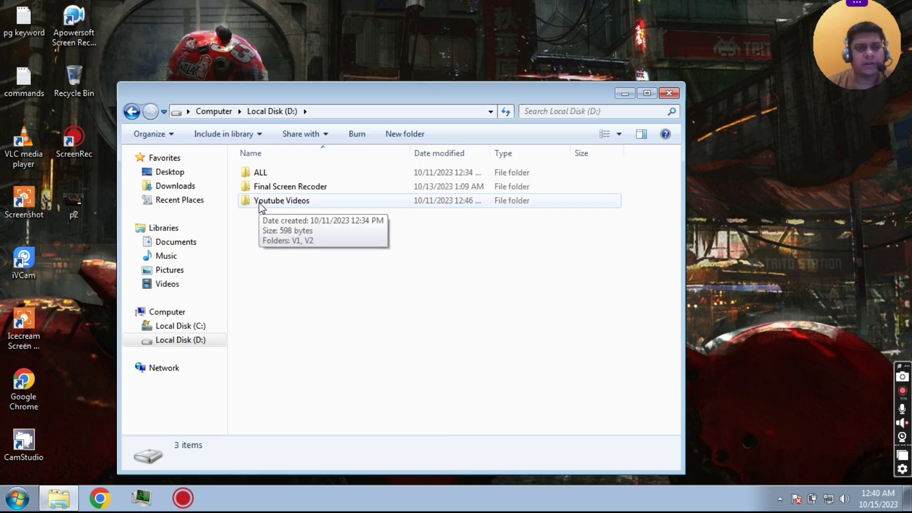
pyautogui.click(258, 203)
pyautogui.doubleClick(258, 202)
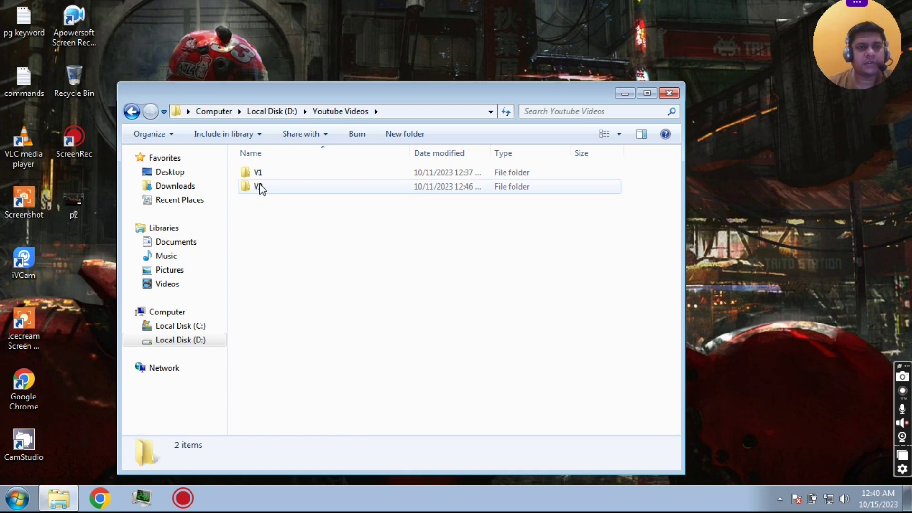
# Check the V2 folder, return to Youtube Videos, and open the Document1 text file in the V1 folder.
pyautogui.doubleClick(261, 187)
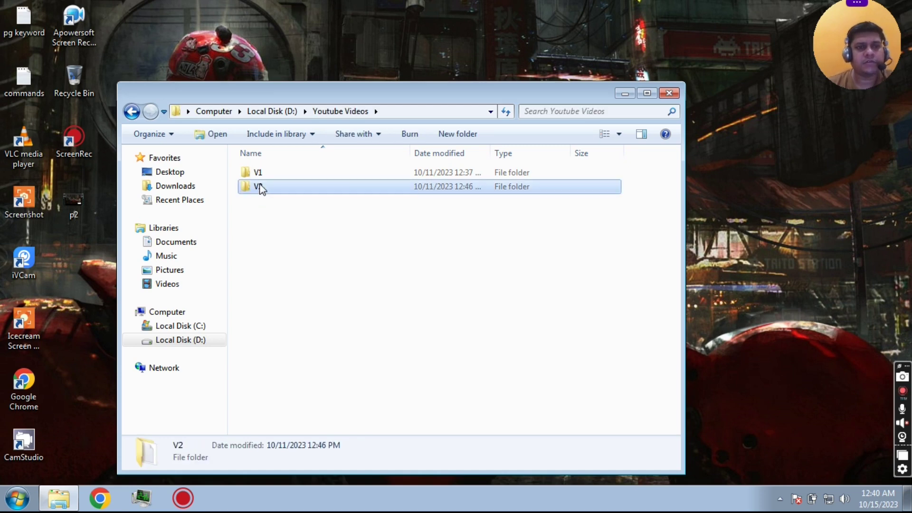
pyautogui.click(127, 114)
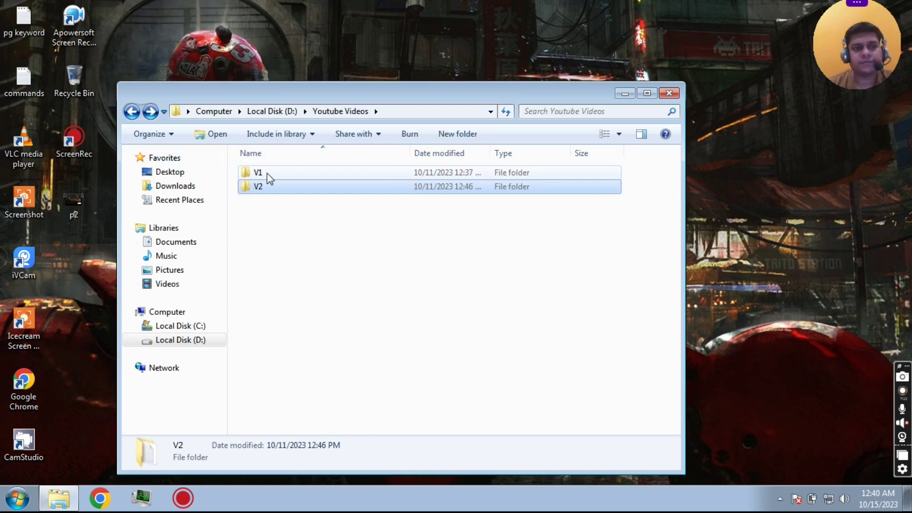
pyautogui.doubleClick(267, 175)
pyautogui.doubleClick(269, 173)
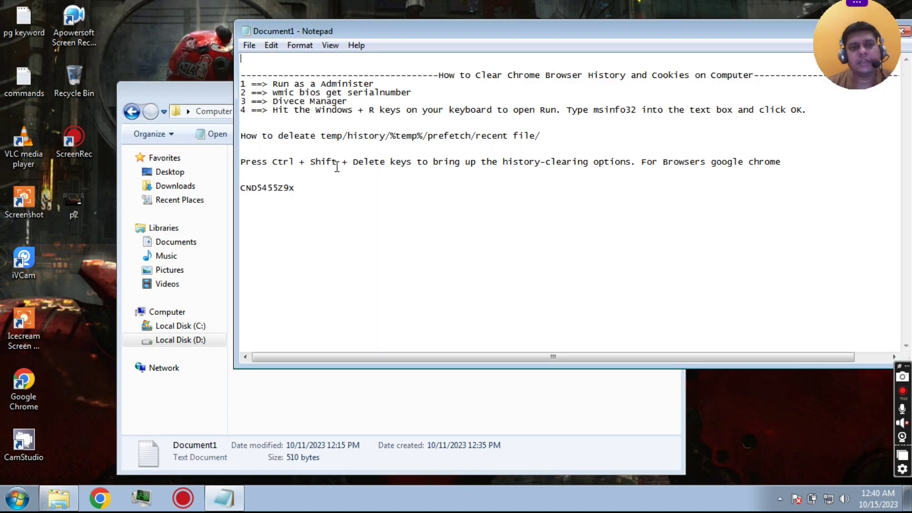
# Reposition and minimize the Document1 Notepad window, and close the V1 folder window.
pyautogui.moveTo(742, 37); pyautogui.dragTo(617, 62)
pyautogui.click(731, 56)
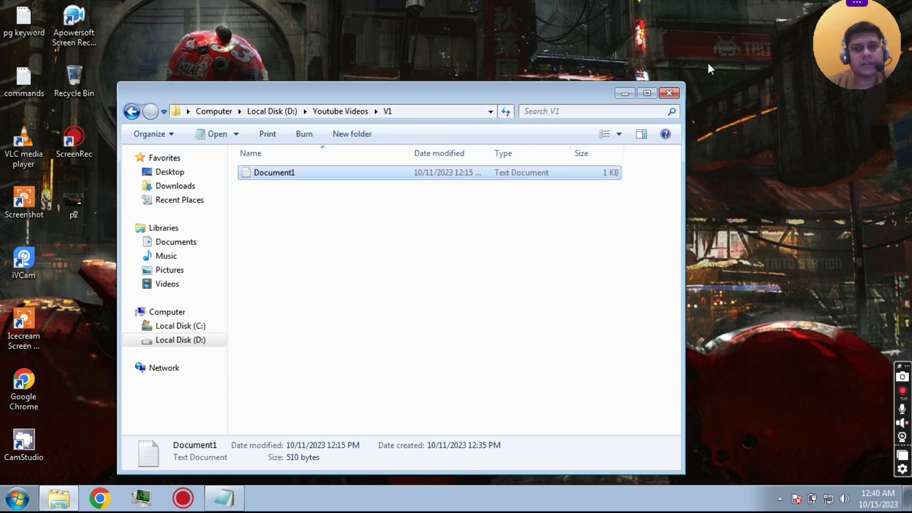
pyautogui.click(668, 97)
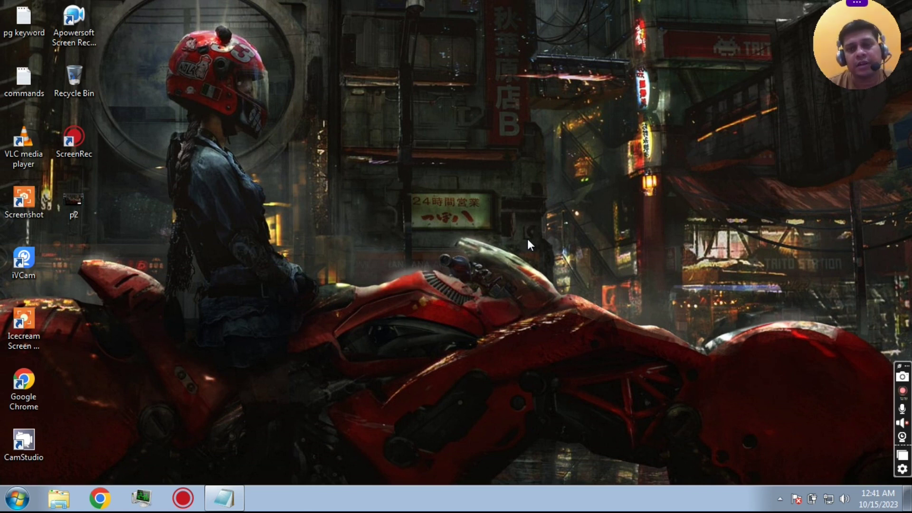
# Launch Google Chrome, maximize its window, and dismiss the Windows 7 update notice.
pyautogui.moveTo(398, 228); pyautogui.dragTo(316, 300)
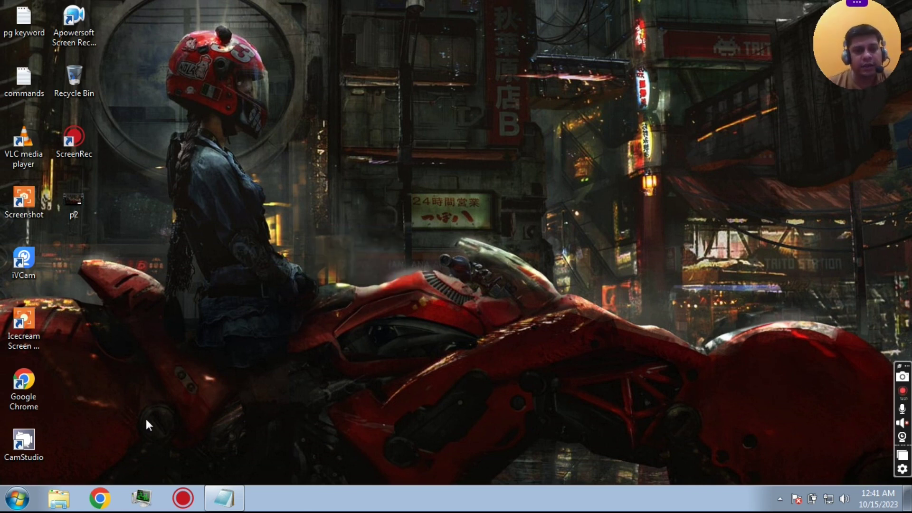
pyautogui.click(97, 507)
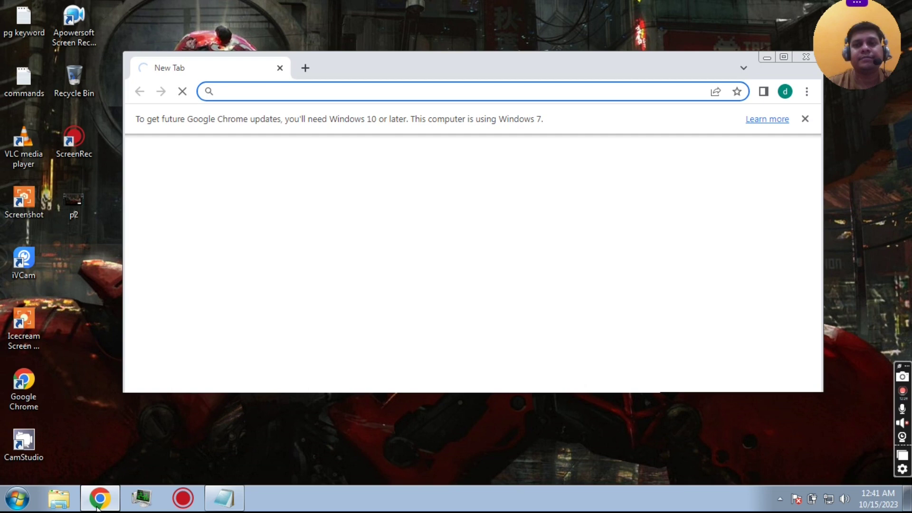
pyautogui.click(784, 57)
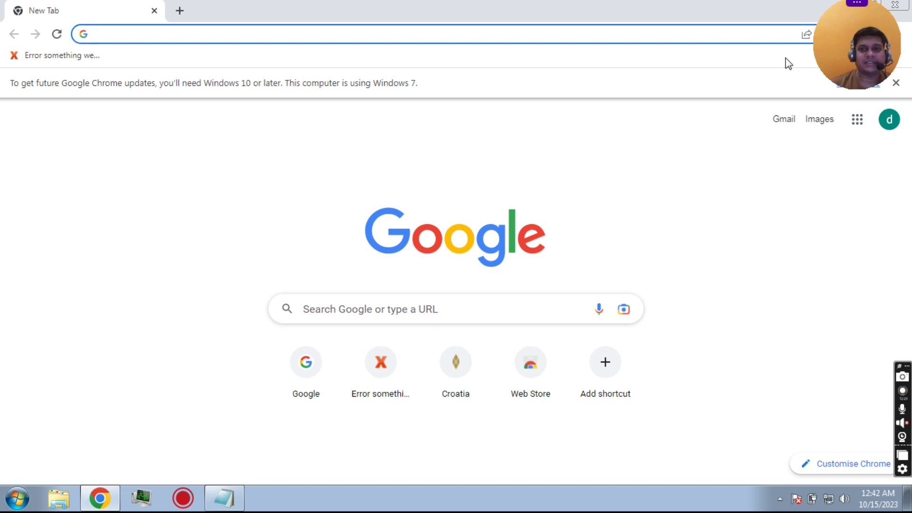
pyautogui.click(896, 84)
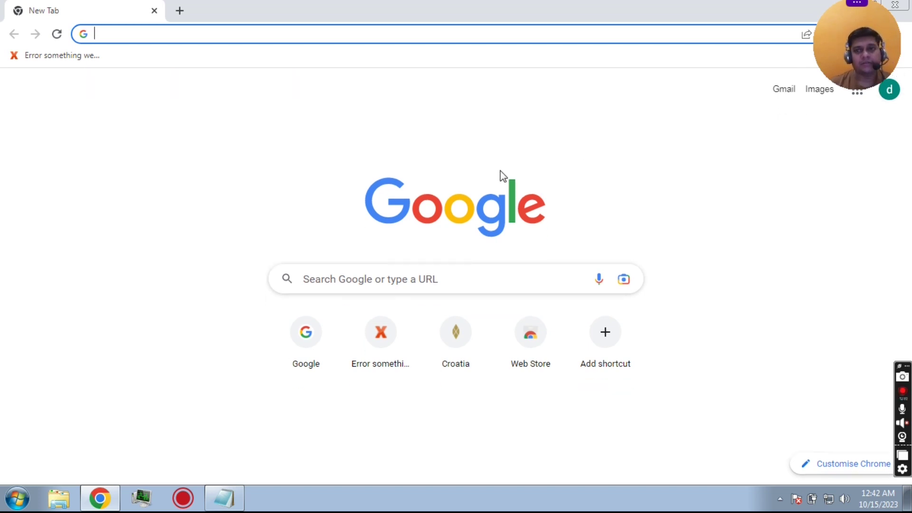
# Search Google for "hp driver support" and open HP's Software and Driver Downloads page.
pyautogui.click(372, 277)
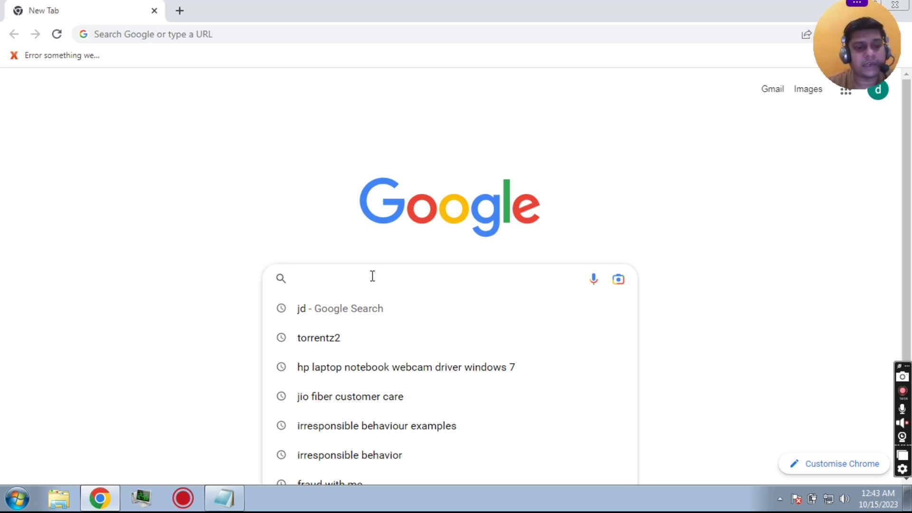
pyautogui.write('hp dr')
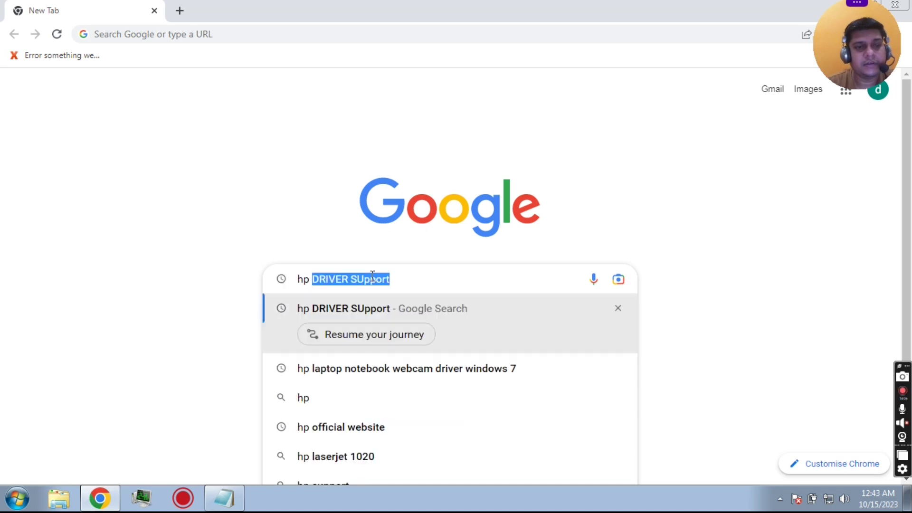
pyautogui.write('iver')
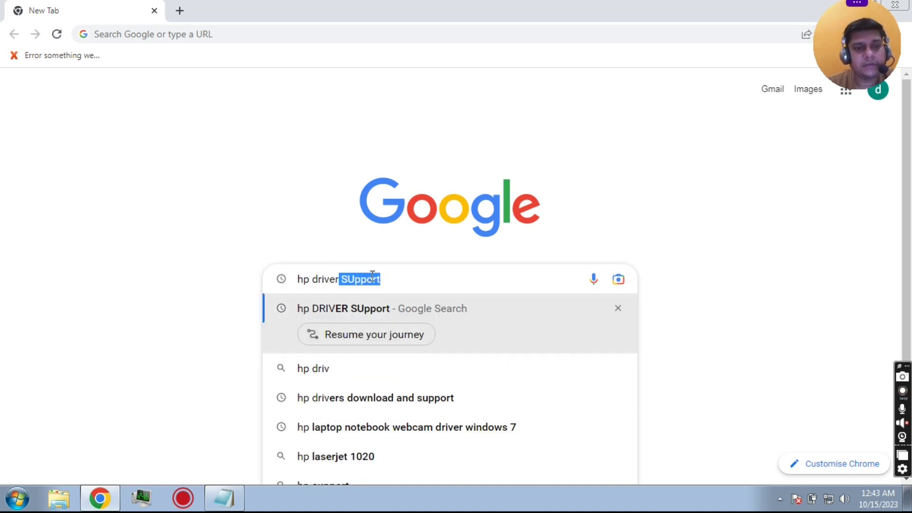
pyautogui.write(' support')
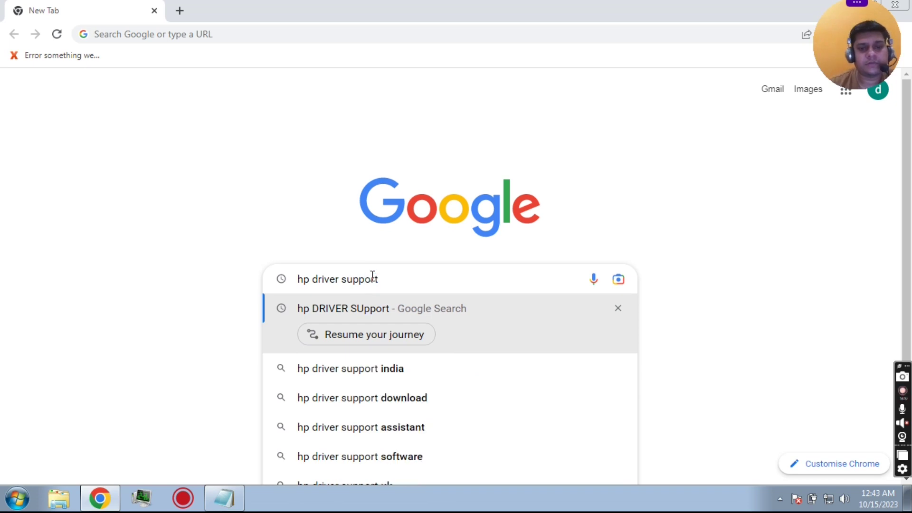
pyautogui.press('Return')
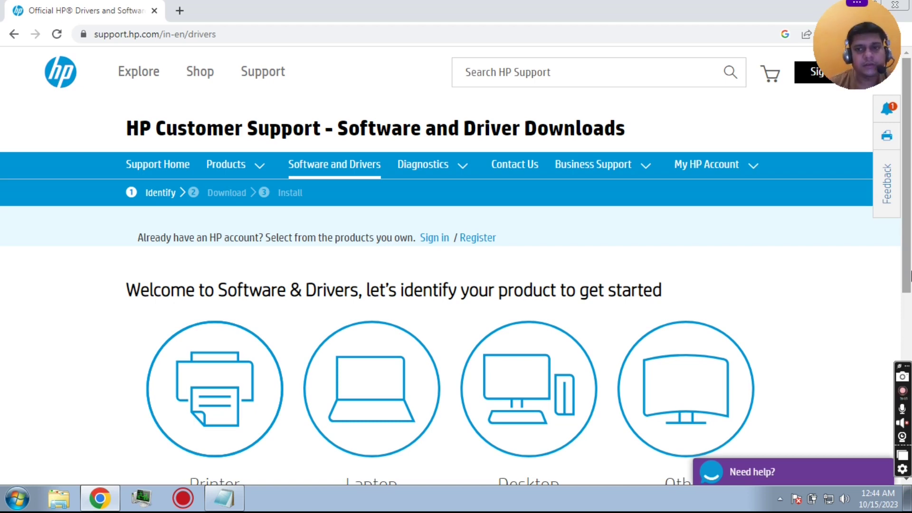
# Choose Laptop as the product type on the HP drivers page and activate the serial number field.
pyautogui.scroll(-6, 909, 221)
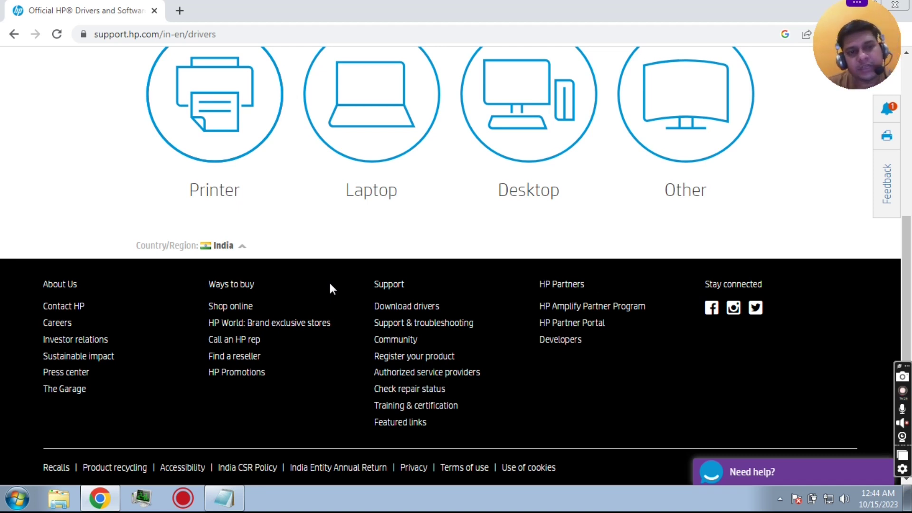
pyautogui.scroll(4, 906, 285)
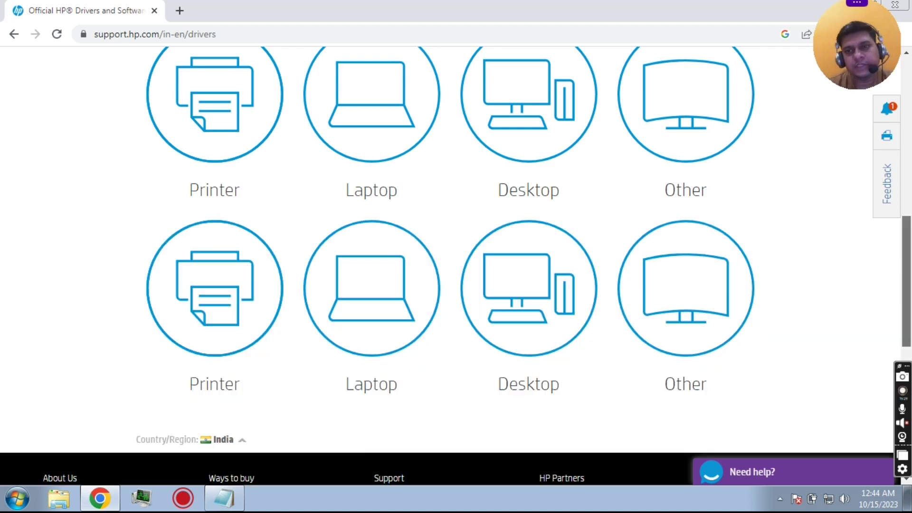
pyautogui.scroll(4, 908, 190)
pyautogui.scroll(2, 910, 110)
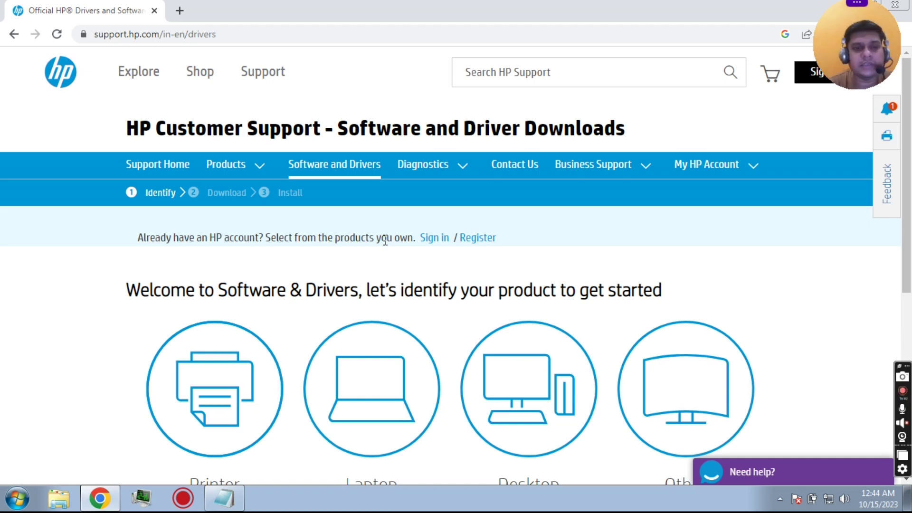
pyautogui.click(388, 395)
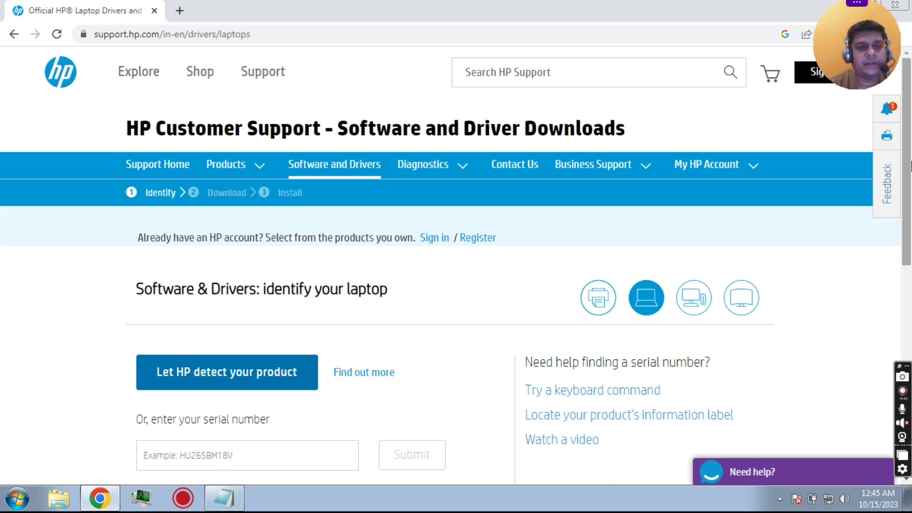
pyautogui.moveTo(910, 165); pyautogui.dragTo(910, 221)
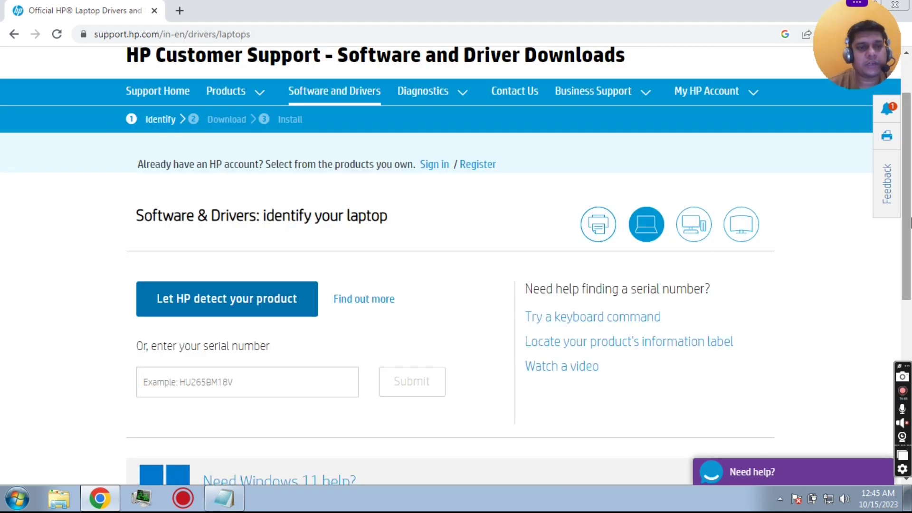
pyautogui.click(240, 380)
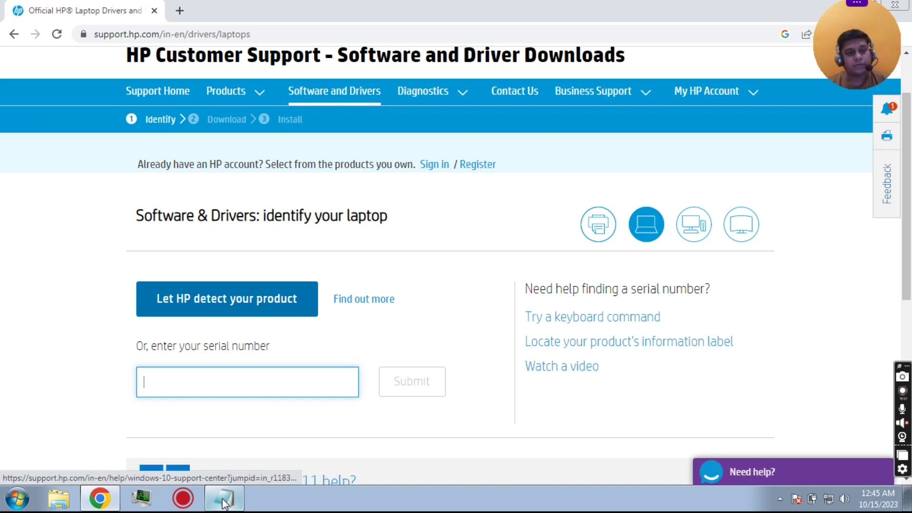
# Bring up the Run dialog through a program search for "run" and execute "cmd" to open the Command Prompt.
pyautogui.moveTo(224, 506)
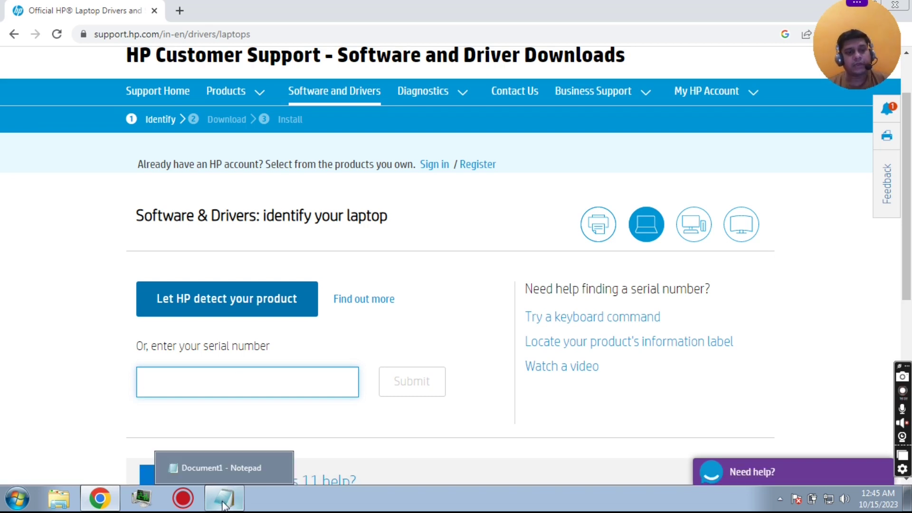
pyautogui.click(18, 504)
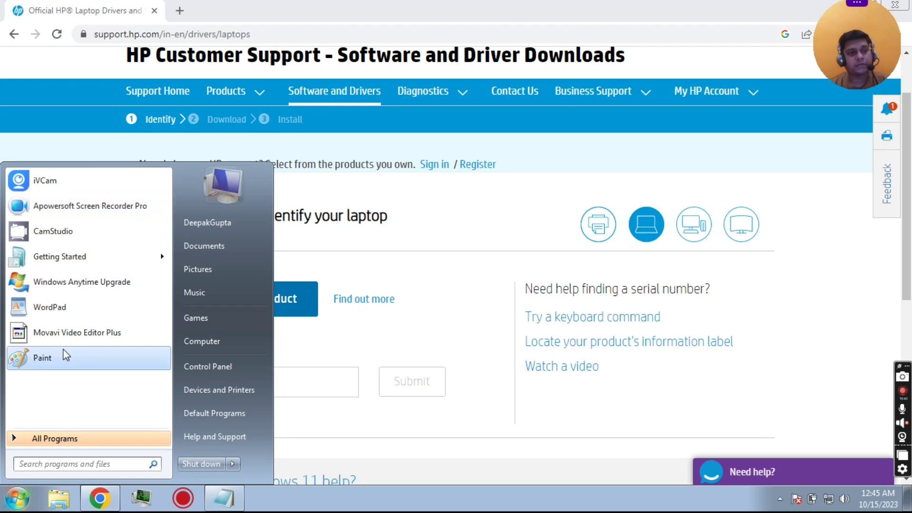
pyautogui.click(71, 464)
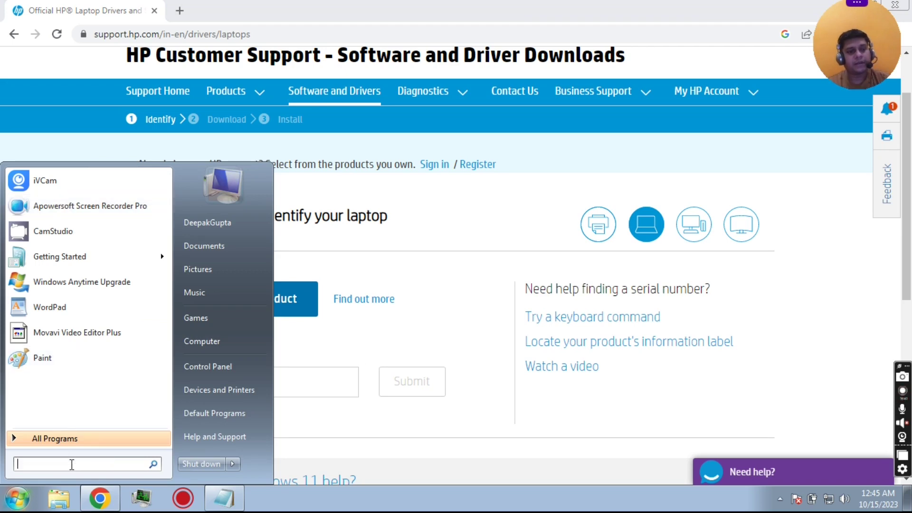
pyautogui.write('run')
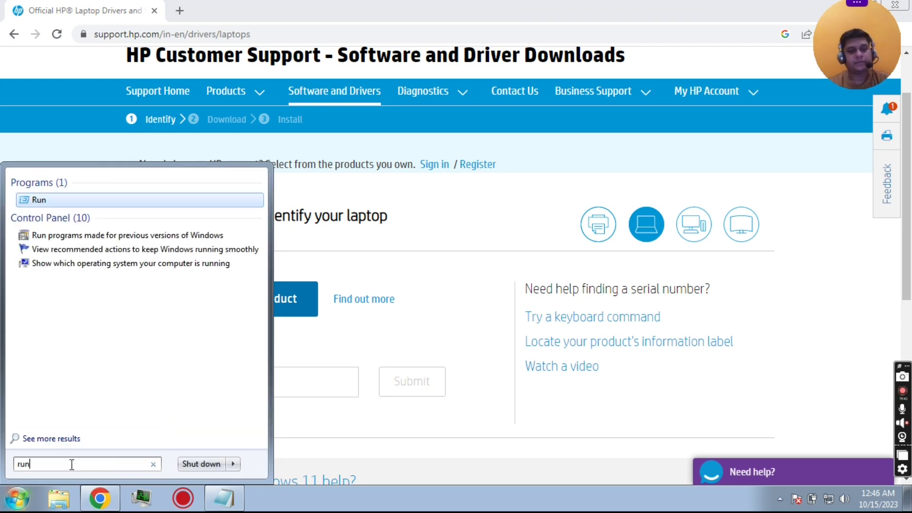
pyautogui.click(36, 201)
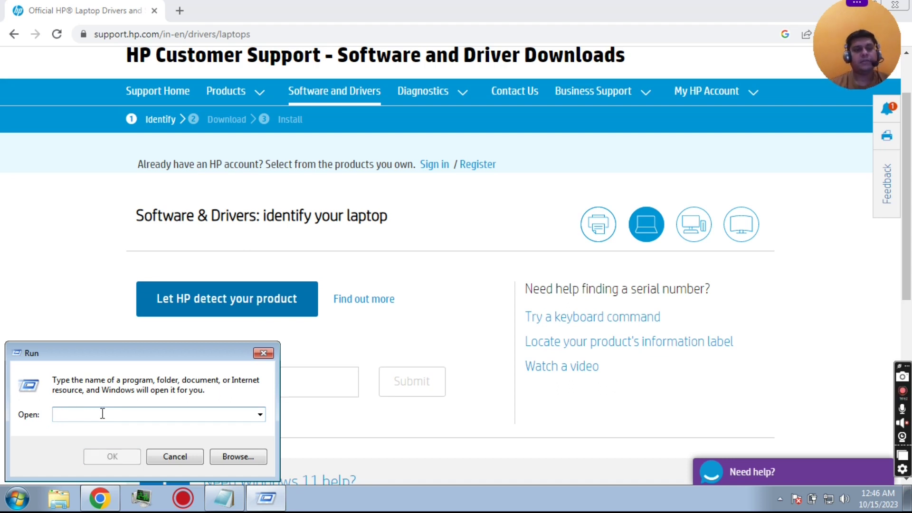
pyautogui.write('cmd')
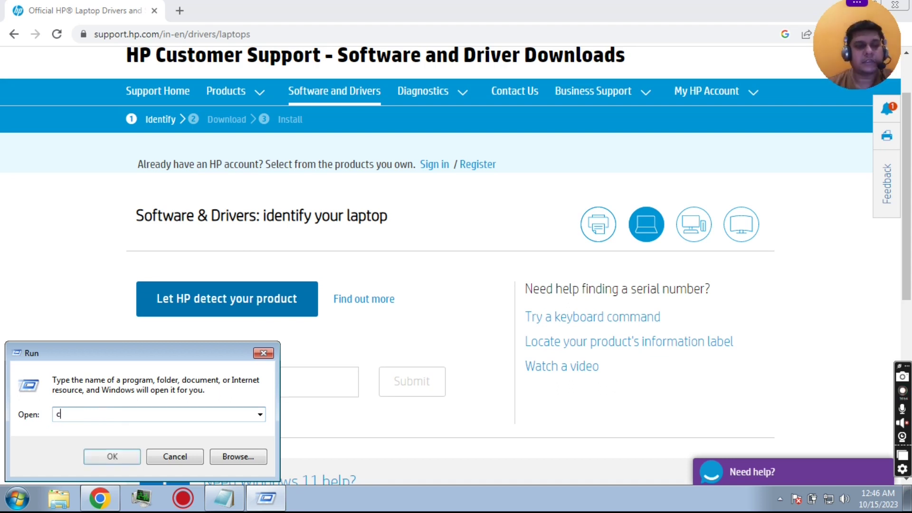
pyautogui.click(113, 456)
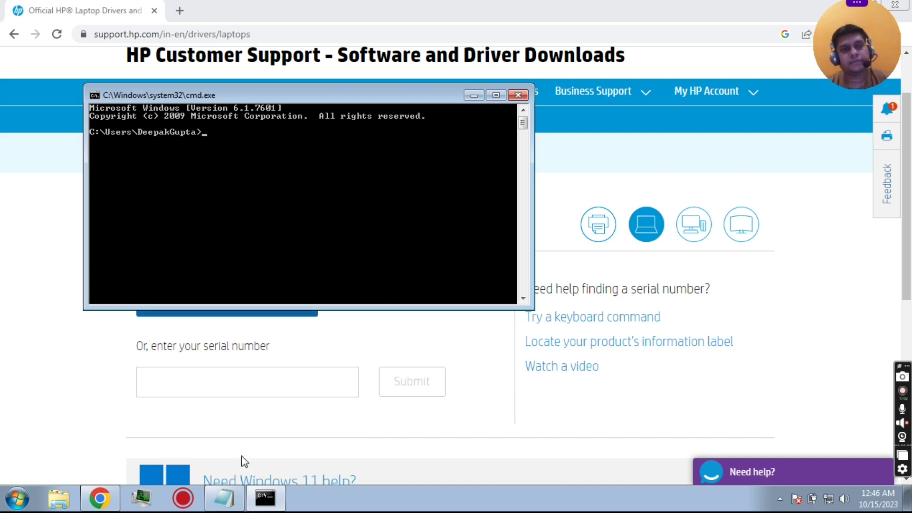
# Bring up the Notepad notes behind the Command Prompt and move the Command Prompt window clear of the listed wmic command.
pyautogui.click(227, 497)
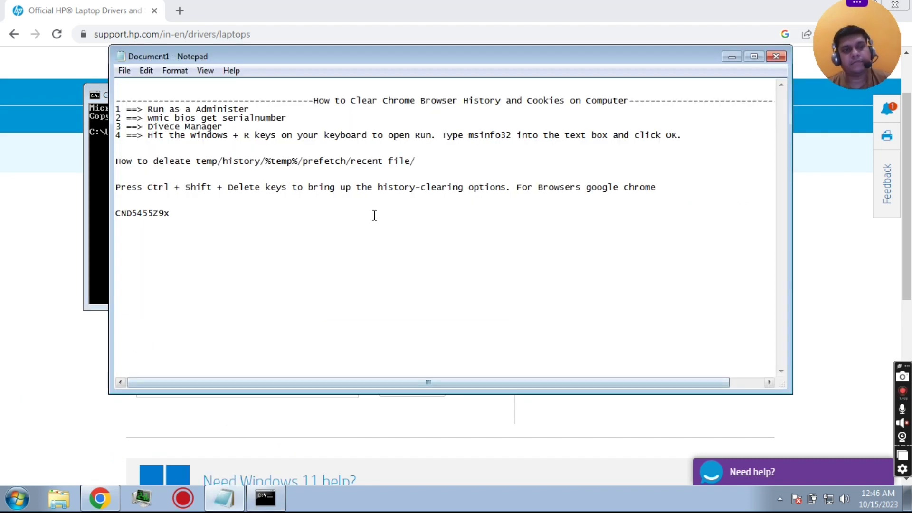
pyautogui.click(103, 95)
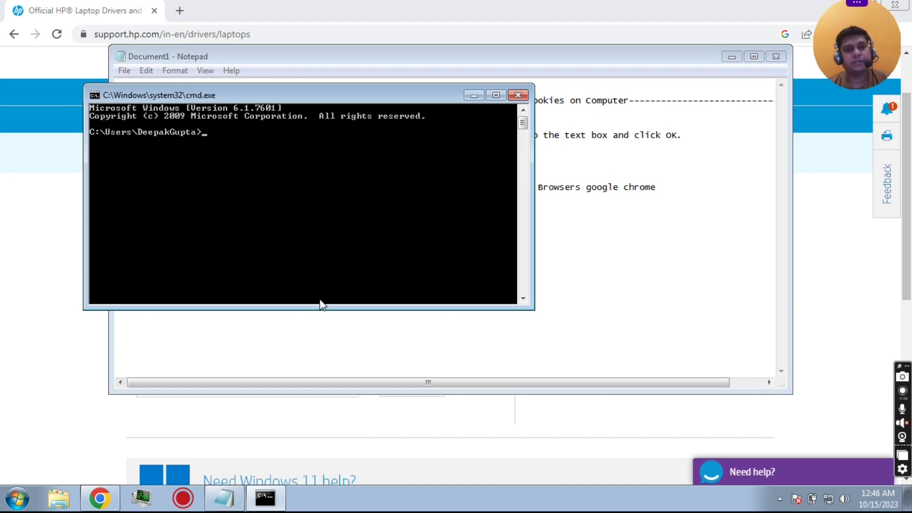
pyautogui.moveTo(266, 101); pyautogui.dragTo(283, 222)
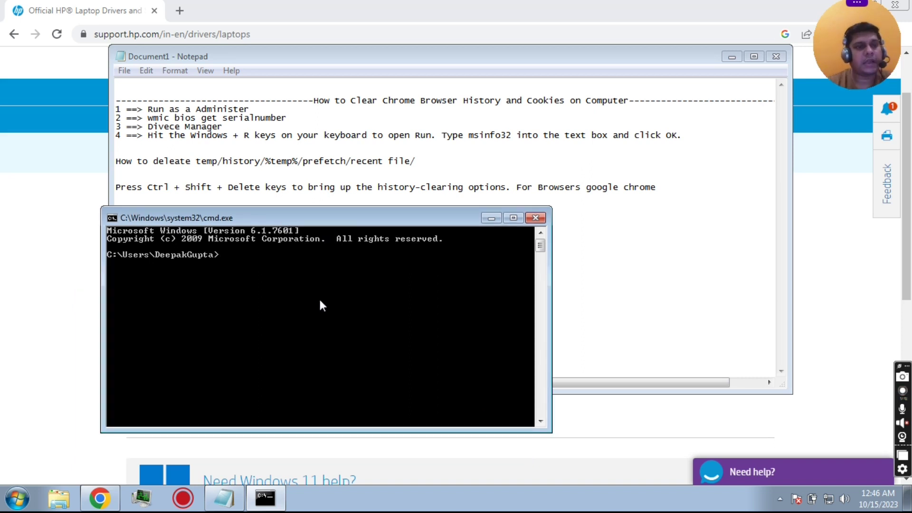
# Run "wmic bios get serialnumber" in the Command Prompt to query the laptop's serial number.
pyautogui.write('wmic')
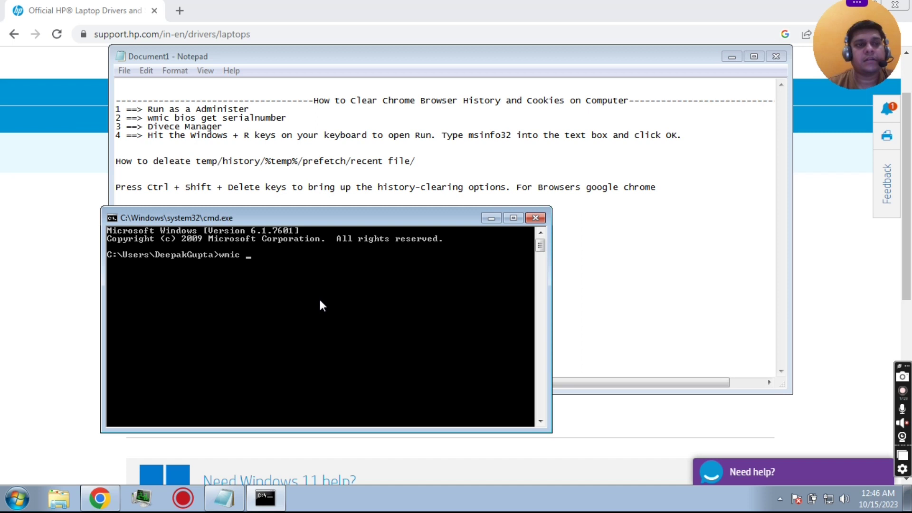
pyautogui.write(' bios')
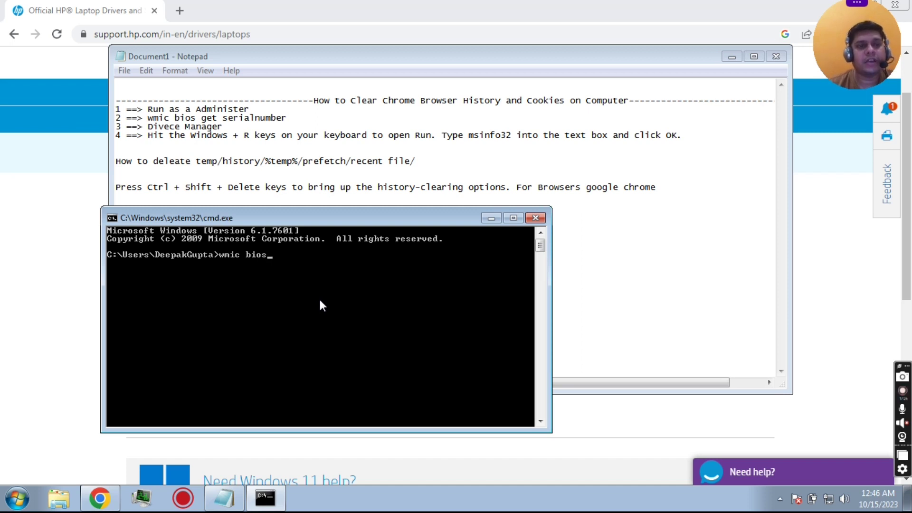
pyautogui.write(' get')
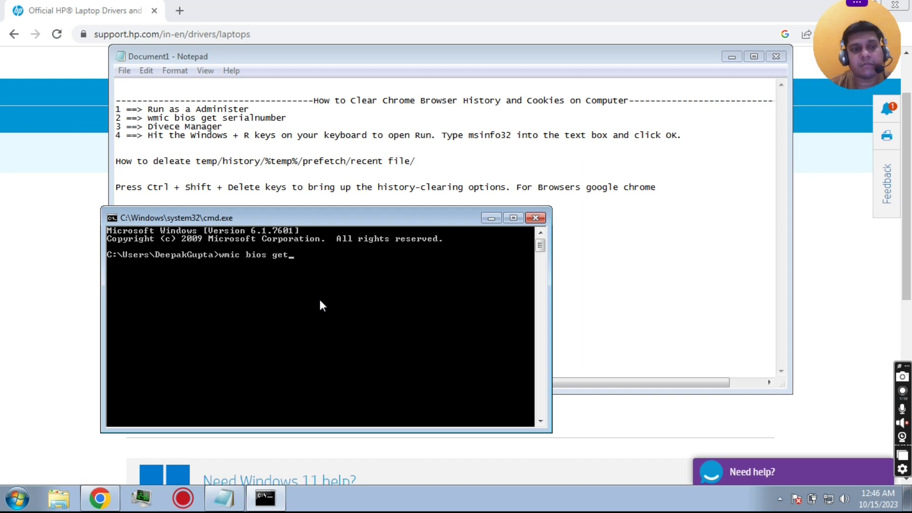
pyautogui.write('ser')
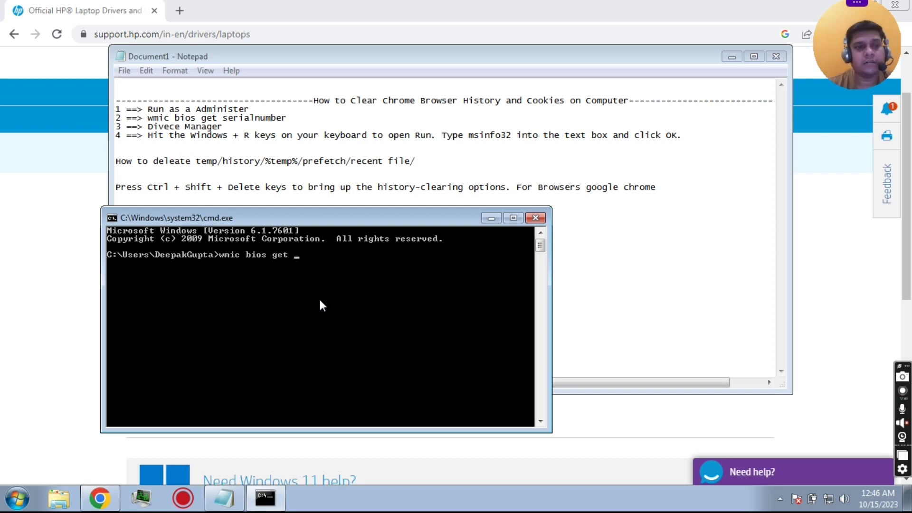
pyautogui.write('ia')
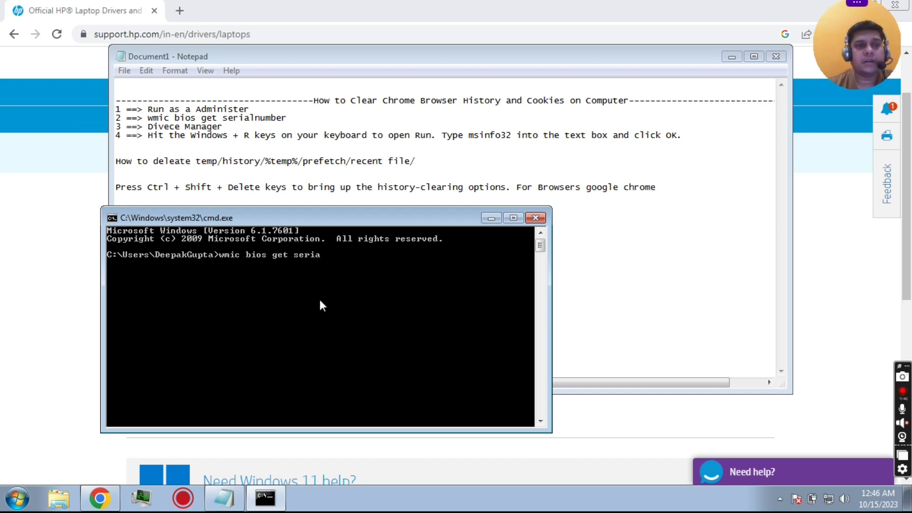
pyautogui.write('lnumber')
pyautogui.press('Return')
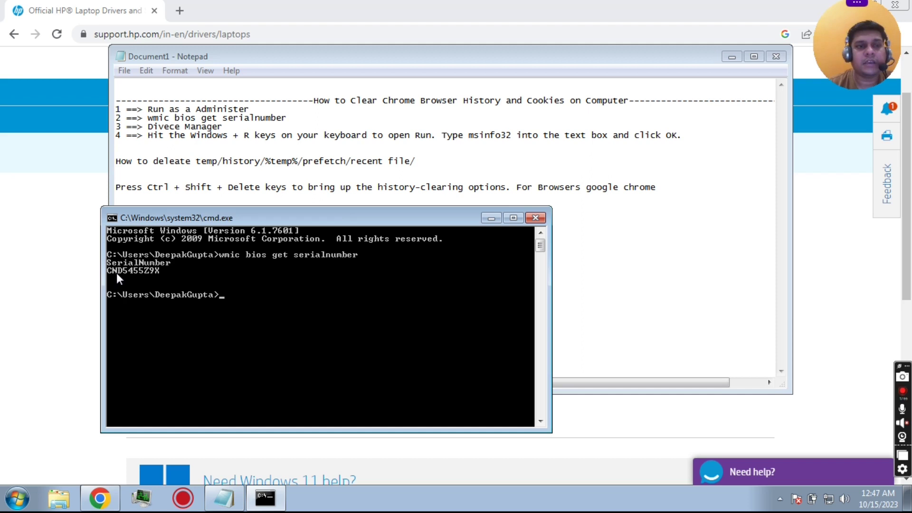
# Move the Command Prompt window off the Notepad notes and copy the laptop's serial number from them.
pyautogui.moveTo(172, 218); pyautogui.dragTo(420, 223)
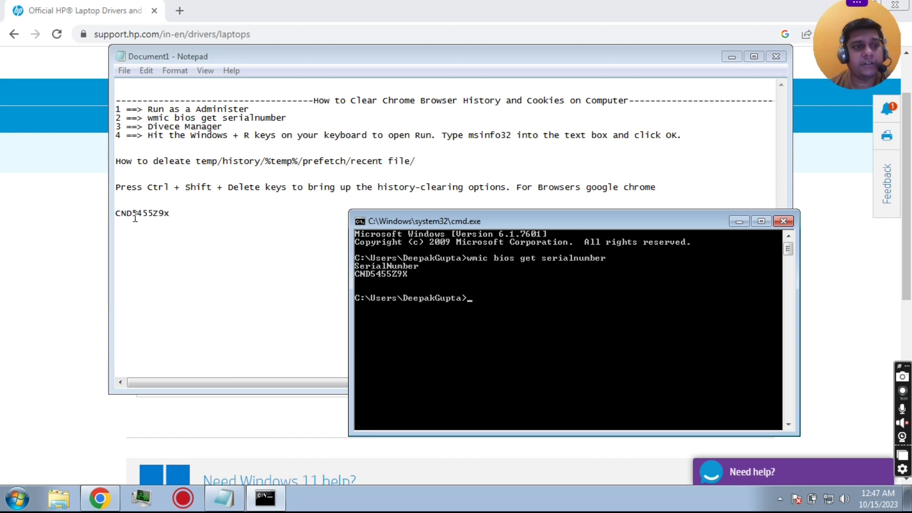
pyautogui.doubleClick(159, 217)
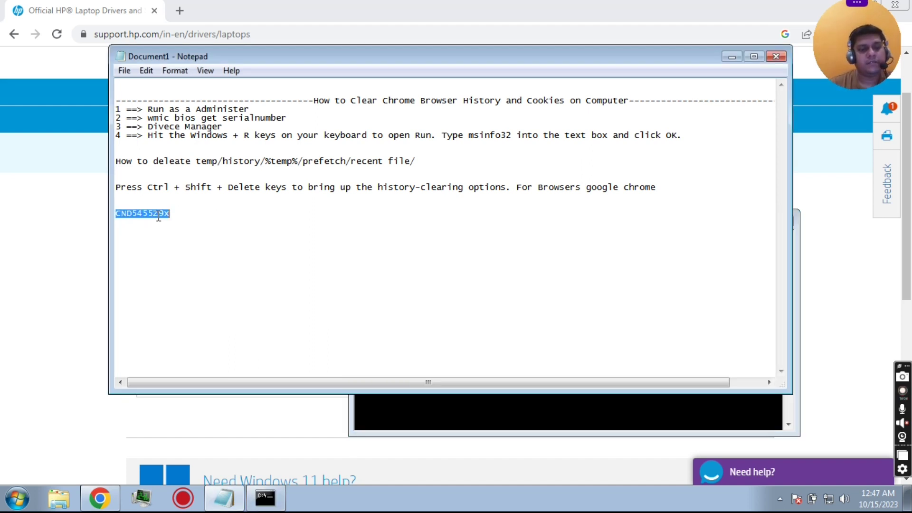
# Recall the previous command in the Command Prompt, shorten it to "wmic bios get", and run it to list all BIOS properties.
pyautogui.click(523, 413)
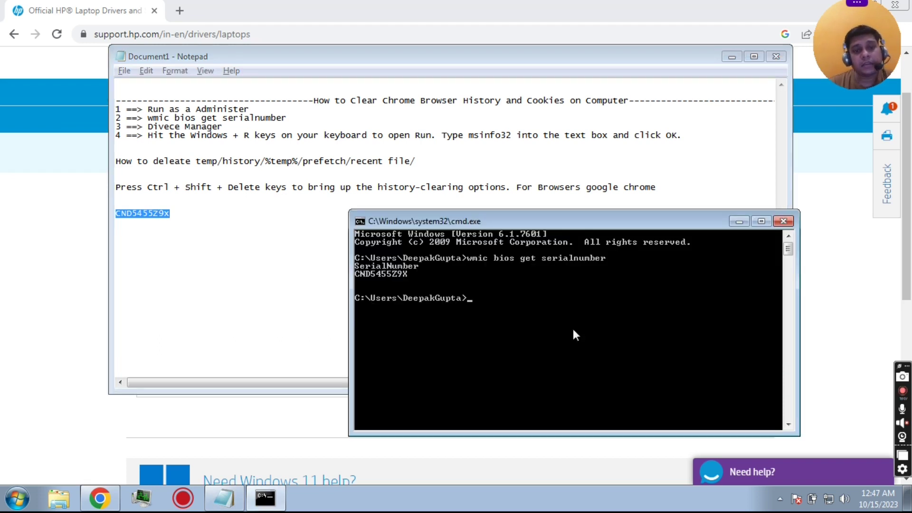
pyautogui.press('Up')
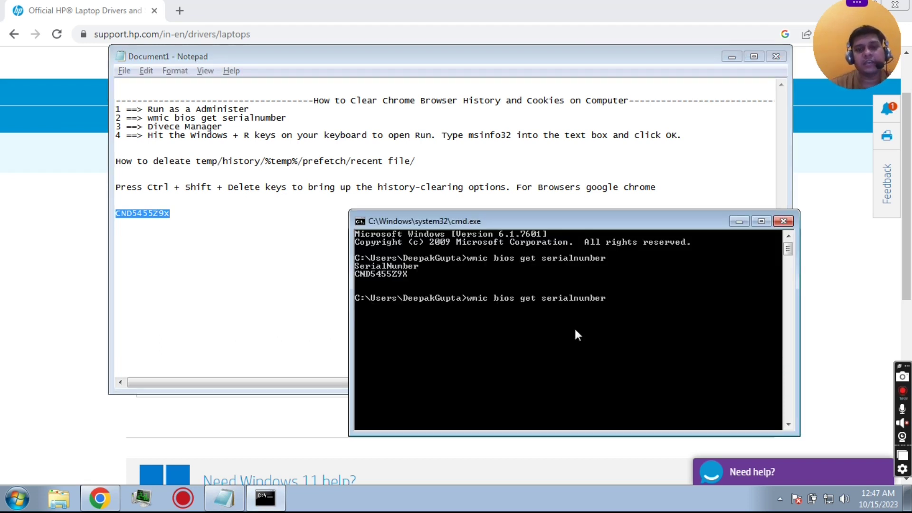
pyautogui.press('BackSpace')
pyautogui.press('BackSpace')
pyautogui.press('BackSpace')
pyautogui.press('BackSpace')
pyautogui.press('BackSpace')
pyautogui.press('BackSpace')
pyautogui.press('BackSpace')
pyautogui.press('BackSpace')
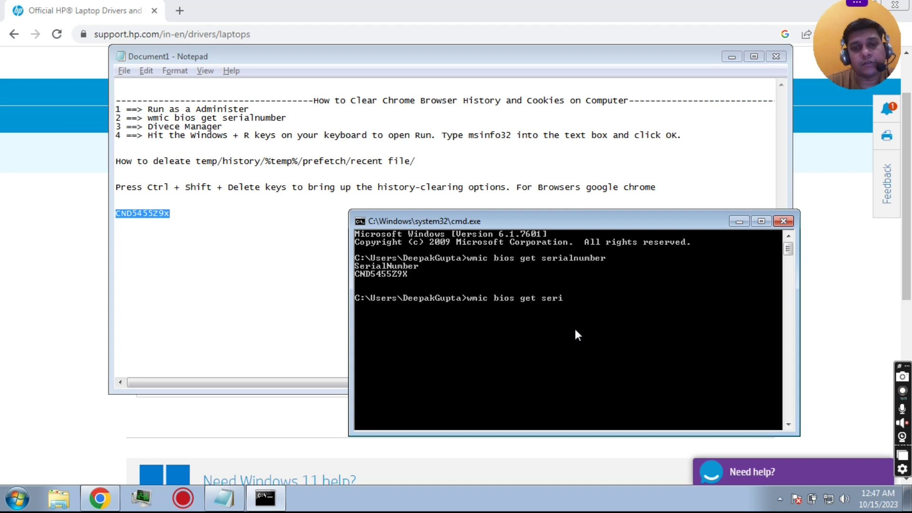
pyautogui.press('BackSpace')
pyautogui.press('BackSpace')
pyautogui.press('BackSpace')
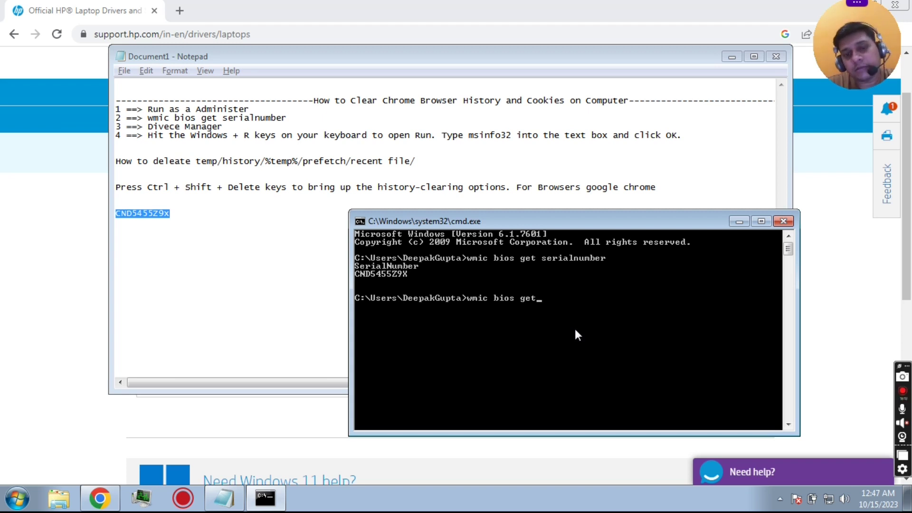
pyautogui.press('Return')
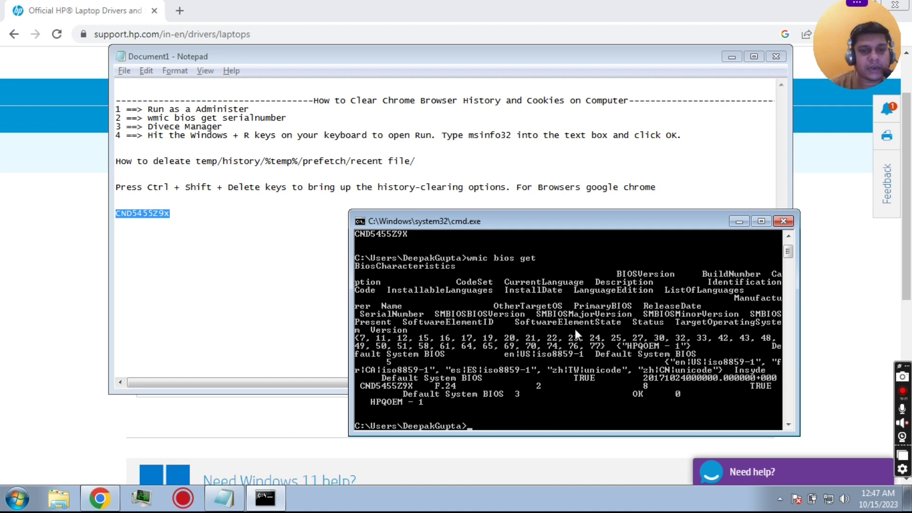
# Rerun "wmic bios get serialnumber" from the command history and close the Command Prompt.
pyautogui.press('Up')
pyautogui.press('Up')
pyautogui.press('Return')
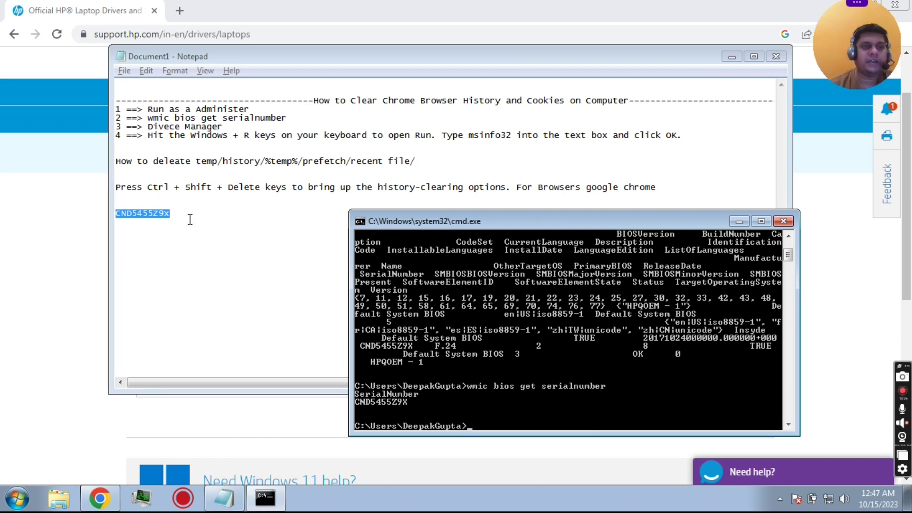
pyautogui.click(784, 222)
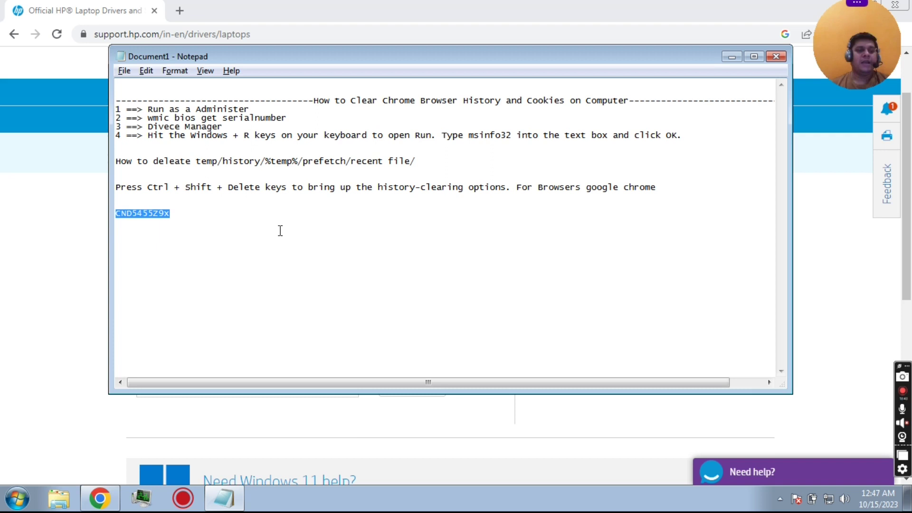
# Return to the HP drivers page in Chrome, paste the laptop's serial number into its field, and submit it.
pyautogui.click(42, 226)
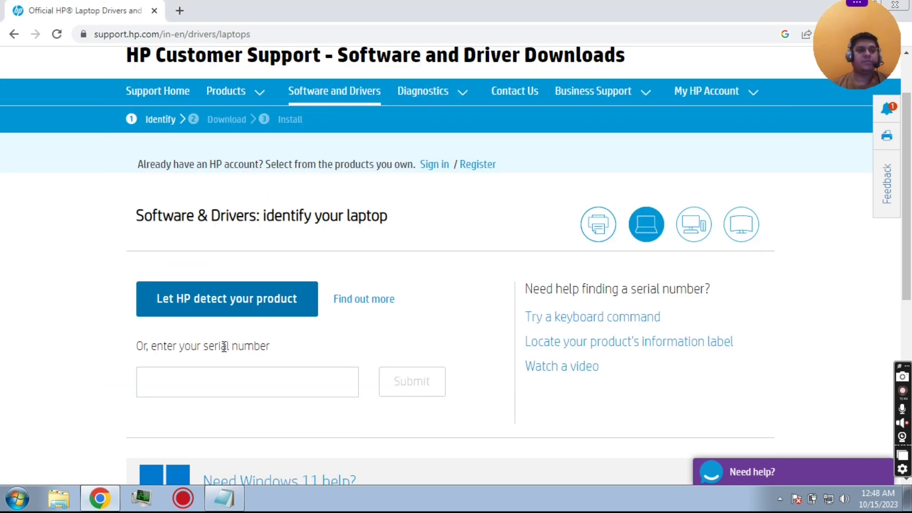
pyautogui.click(226, 372)
pyautogui.hotkey('ctrl', 'v')
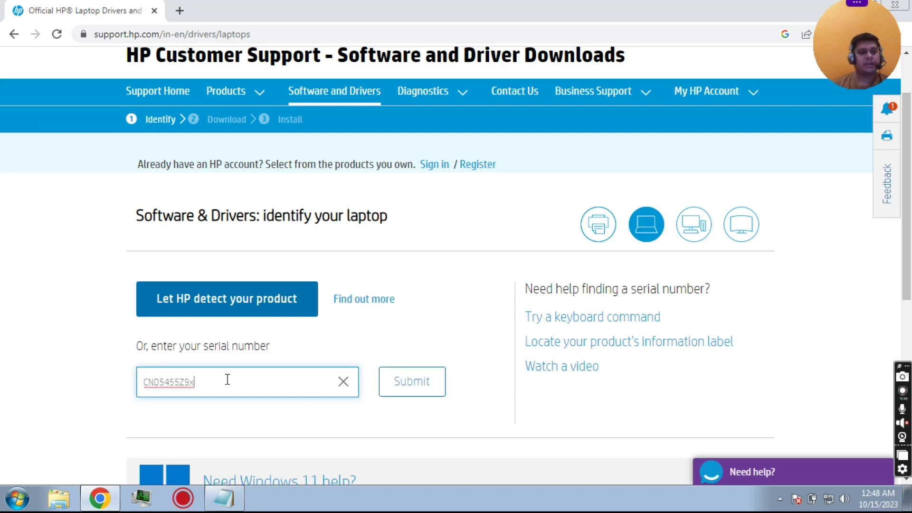
pyautogui.click(408, 384)
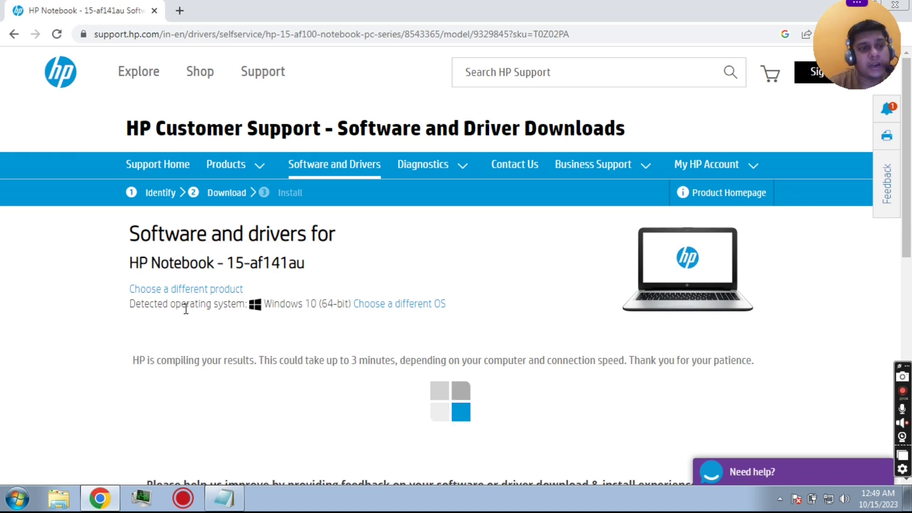
# Change the preferred operating system for the HP Notebook drivers to Windows 8.1 (64-bit).
pyautogui.click(373, 304)
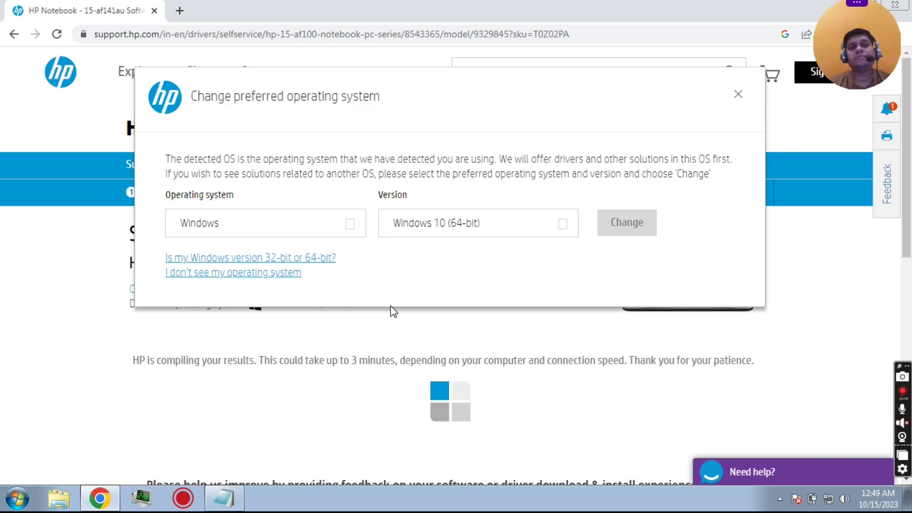
pyautogui.click(440, 227)
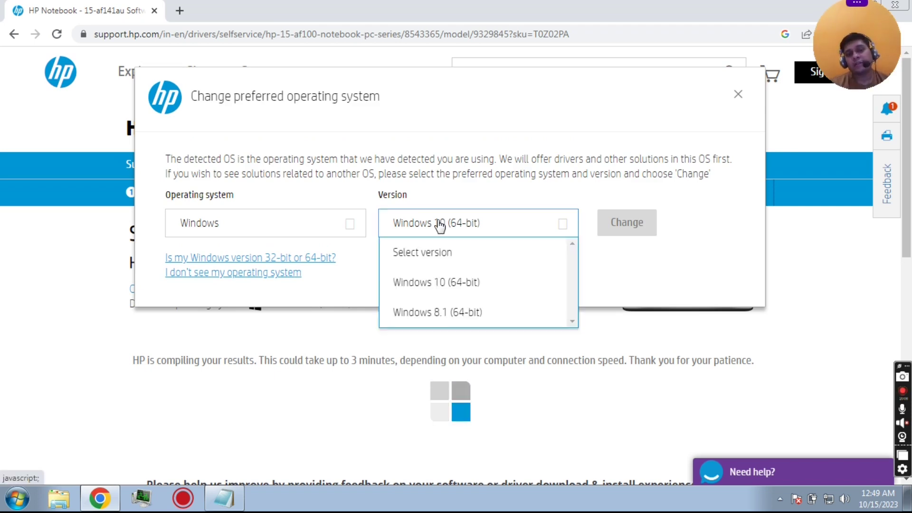
pyautogui.click(434, 314)
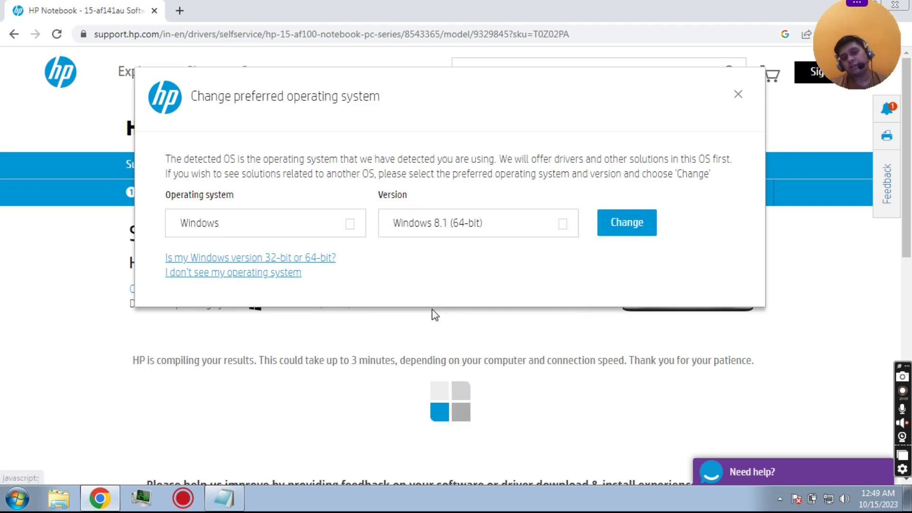
pyautogui.click(627, 223)
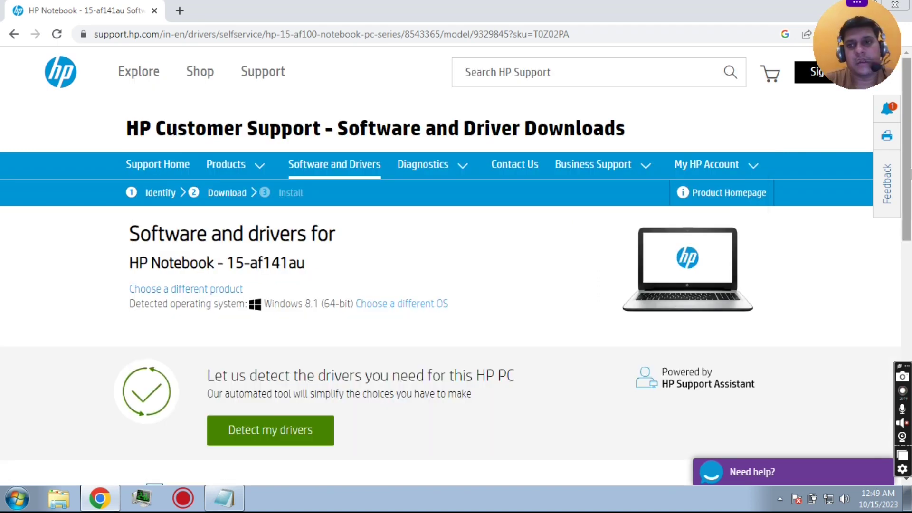
# Expand the All drivers list, view the BIOS category's available download, and collapse that category again.
pyautogui.scroll(-1, 911, 197)
pyautogui.moveTo(910, 197); pyautogui.dragTo(910, 232)
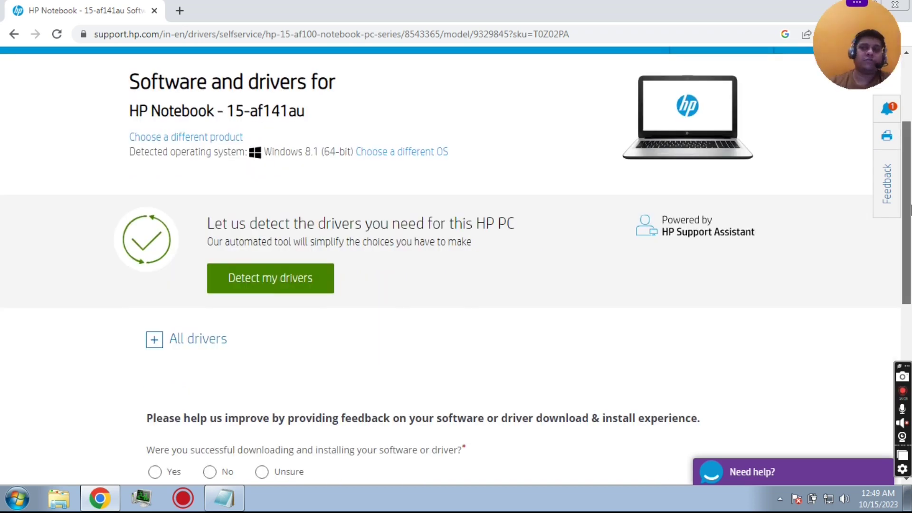
pyautogui.scroll(-1, 911, 223)
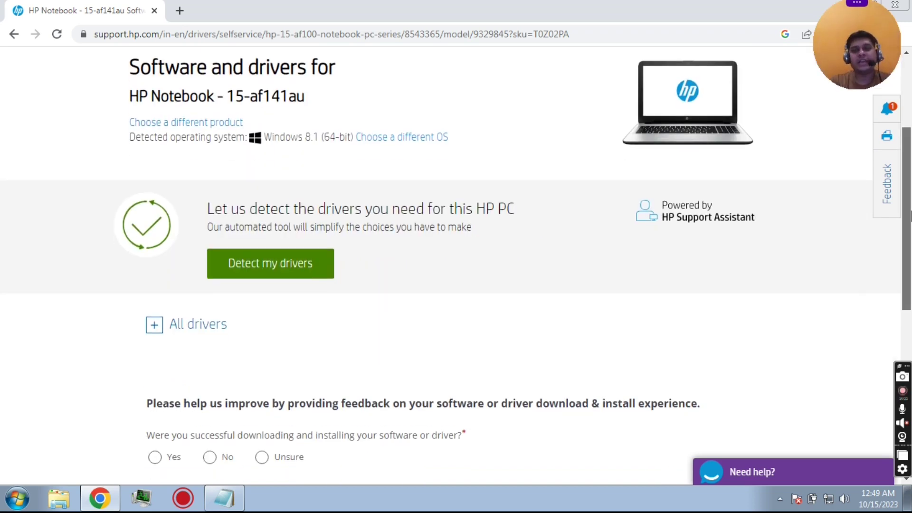
pyautogui.moveTo(911, 211); pyautogui.dragTo(911, 256)
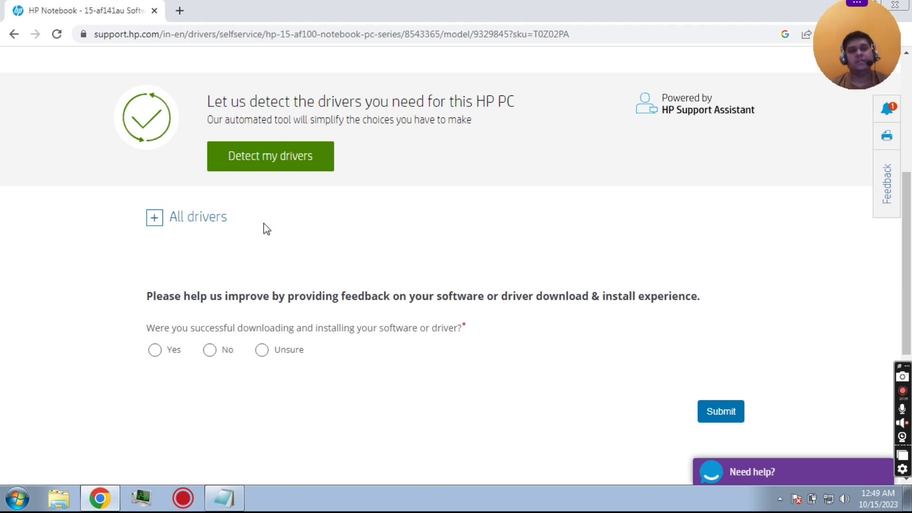
pyautogui.click(154, 223)
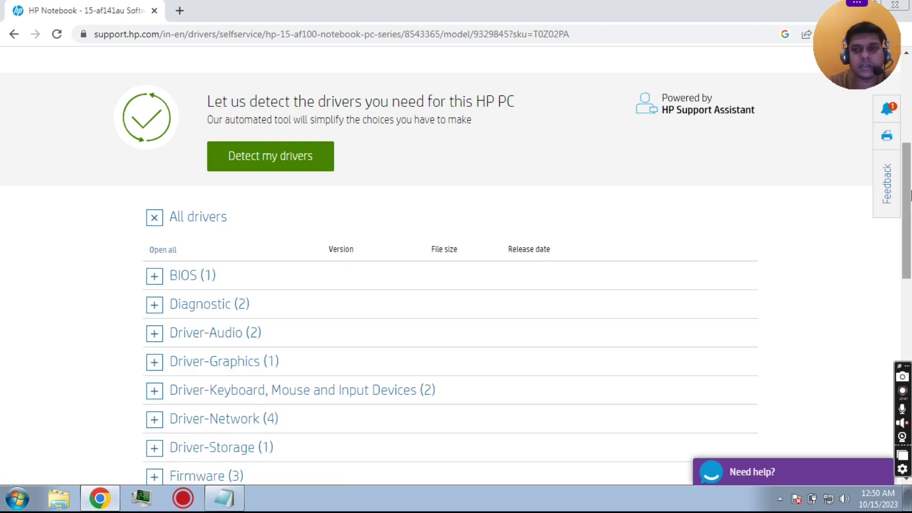
pyautogui.scroll(-2, 910, 194)
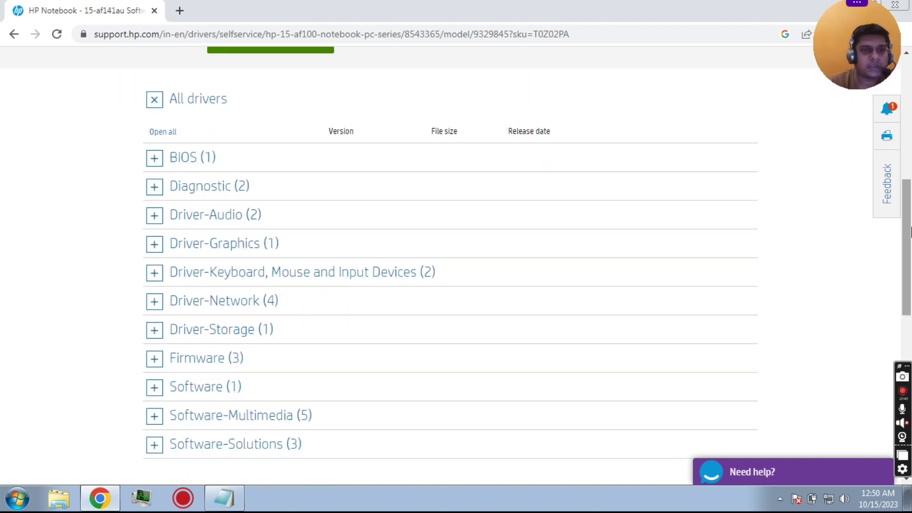
pyautogui.click(154, 160)
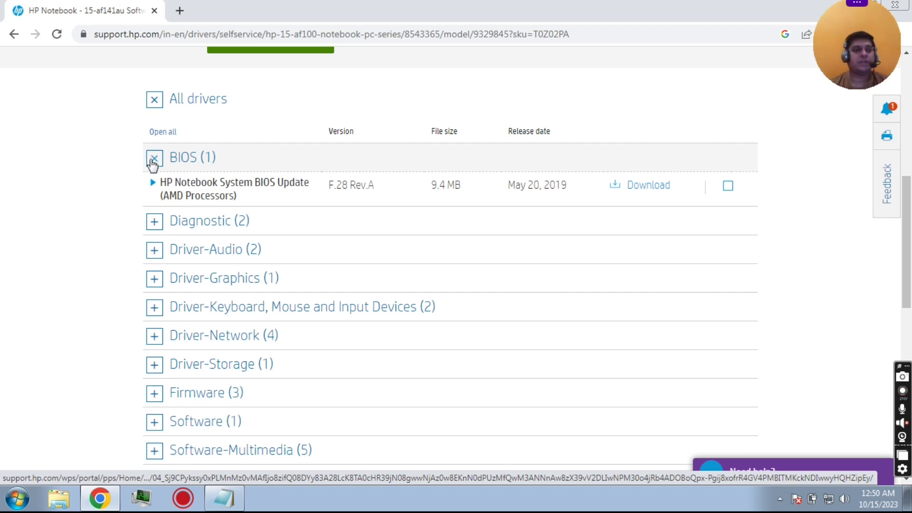
pyautogui.click(152, 164)
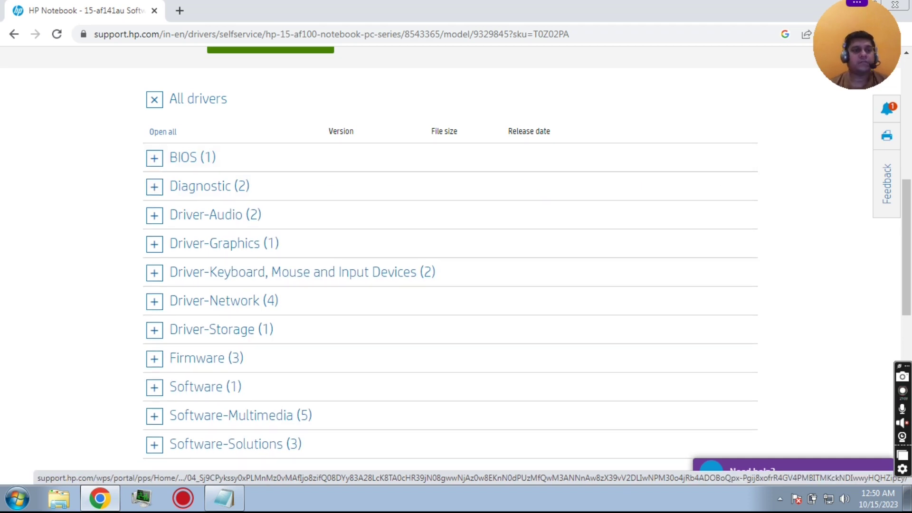
# Open the Computer properties in Windows to view the basic system information.
pyautogui.click(17, 498)
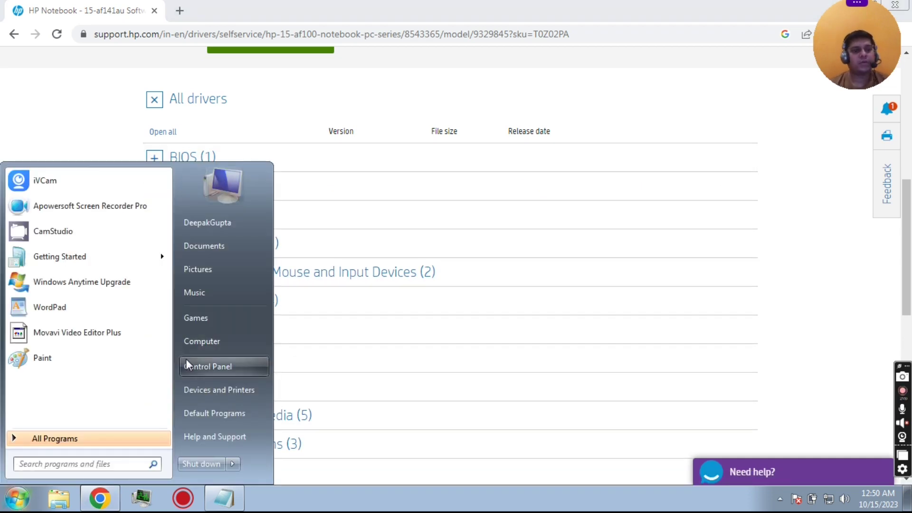
pyautogui.rightClick(191, 344)
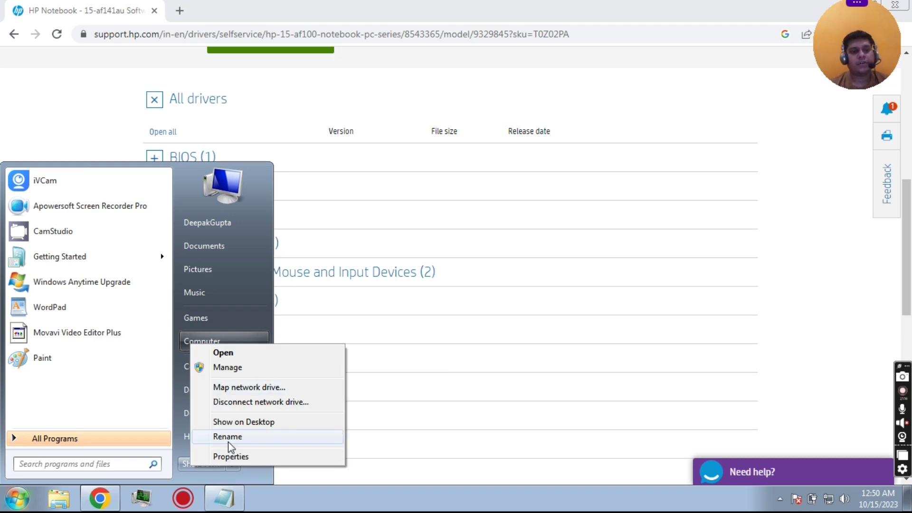
pyautogui.click(230, 457)
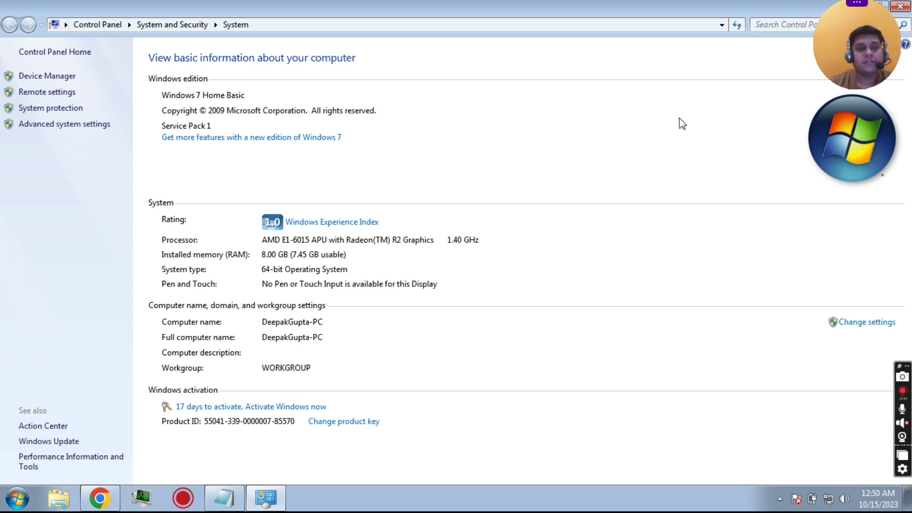
# Close the System window, expand the BIOS category, and add the HP Notebook System BIOS Update to the download list.
pyautogui.click(905, 7)
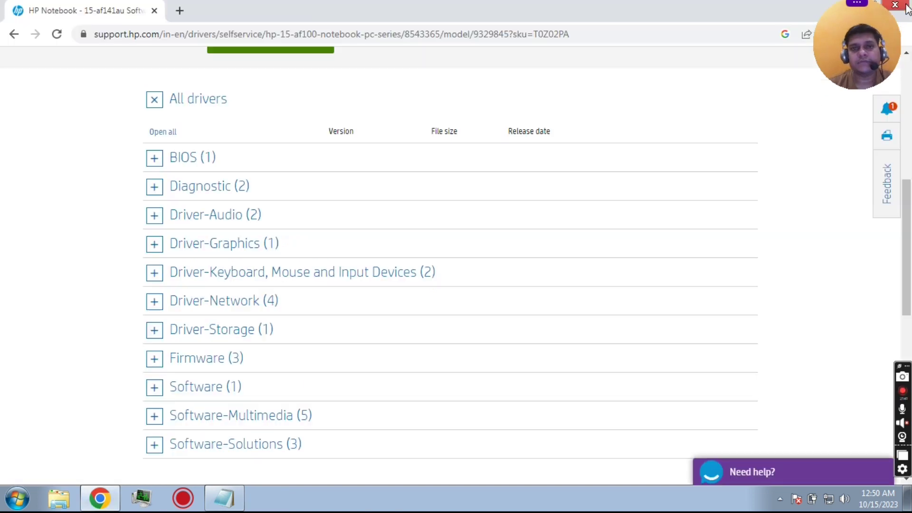
pyautogui.click(155, 158)
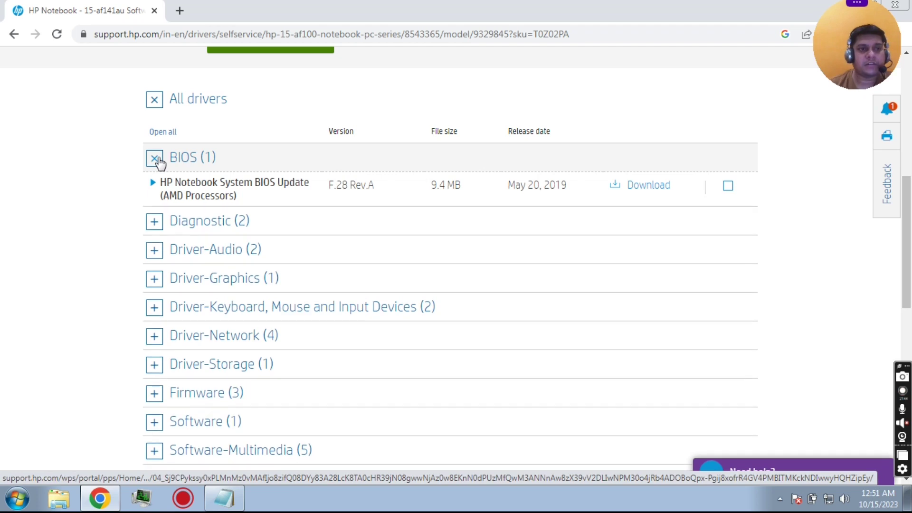
pyautogui.click(728, 186)
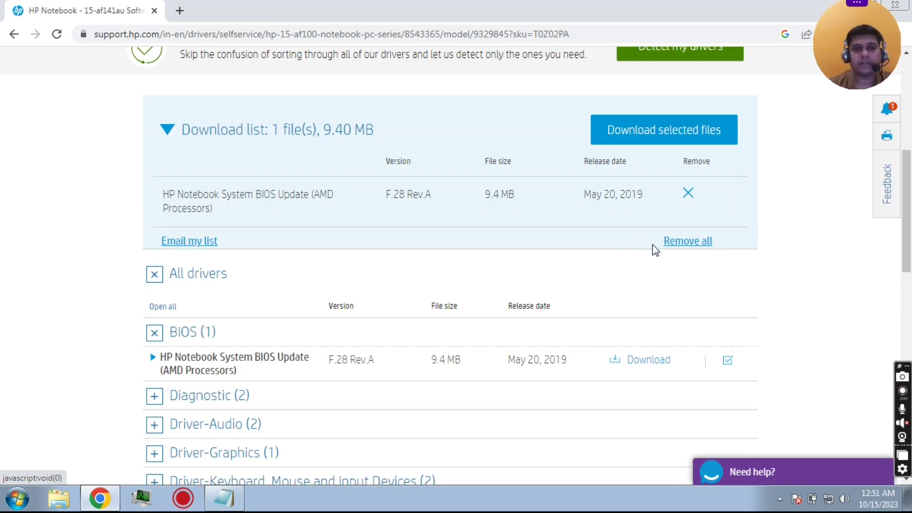
# Expand the Driver-Audio category and compare the versions and release dates of the two Realtek High-Definition Audio drivers.
pyautogui.moveTo(908, 213); pyautogui.dragTo(908, 264)
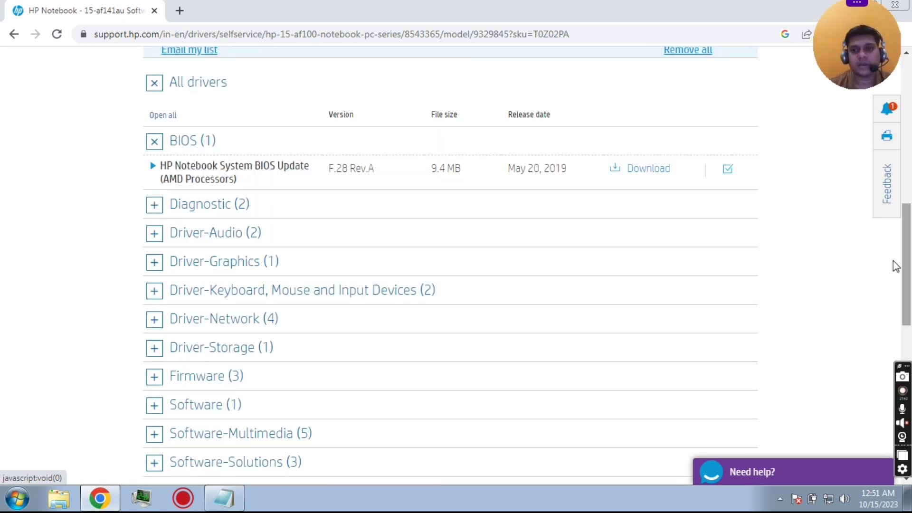
pyautogui.click(156, 234)
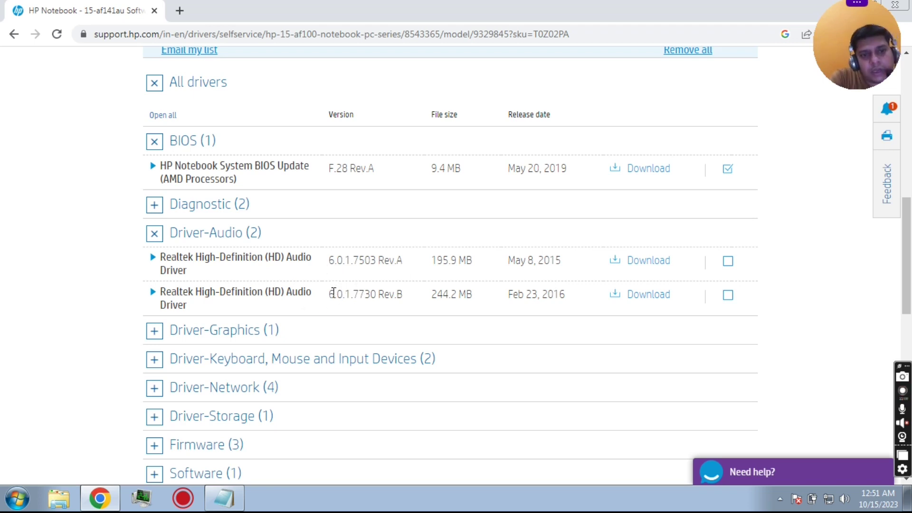
pyautogui.moveTo(334, 294); pyautogui.dragTo(369, 295)
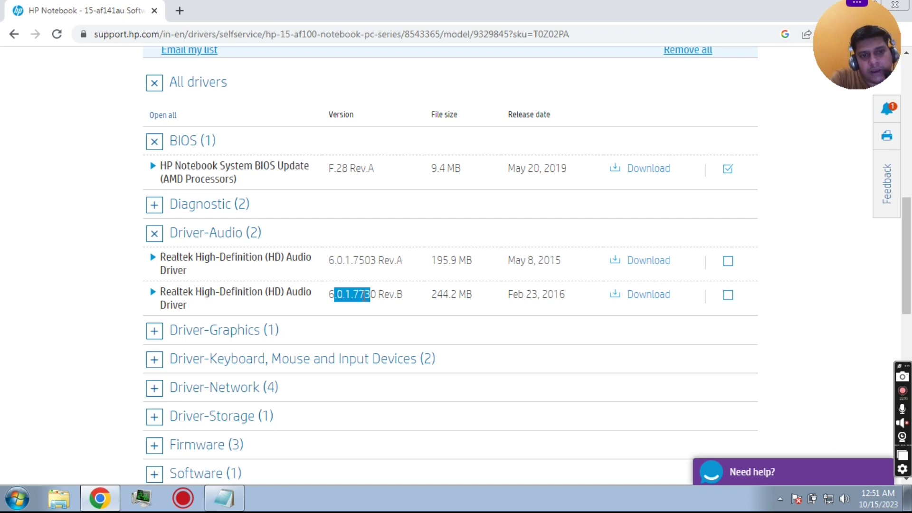
pyautogui.click(436, 293)
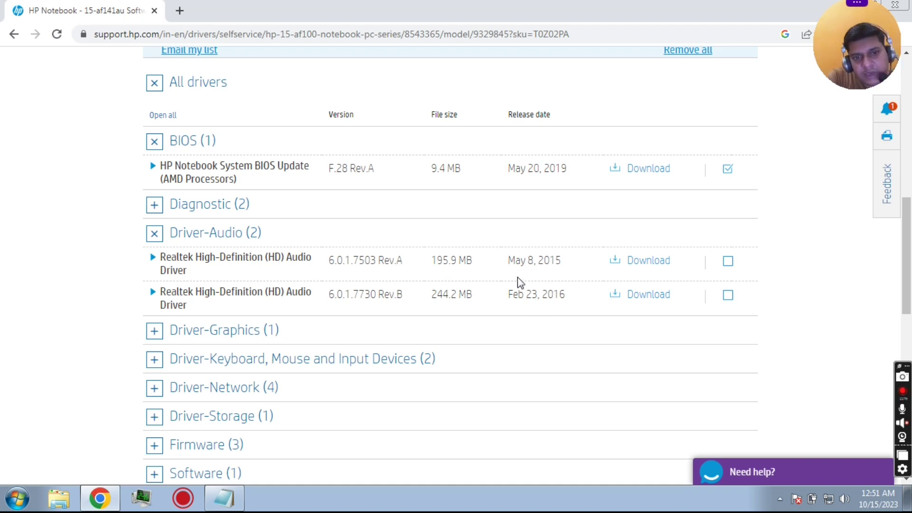
pyautogui.moveTo(516, 262); pyautogui.dragTo(544, 263)
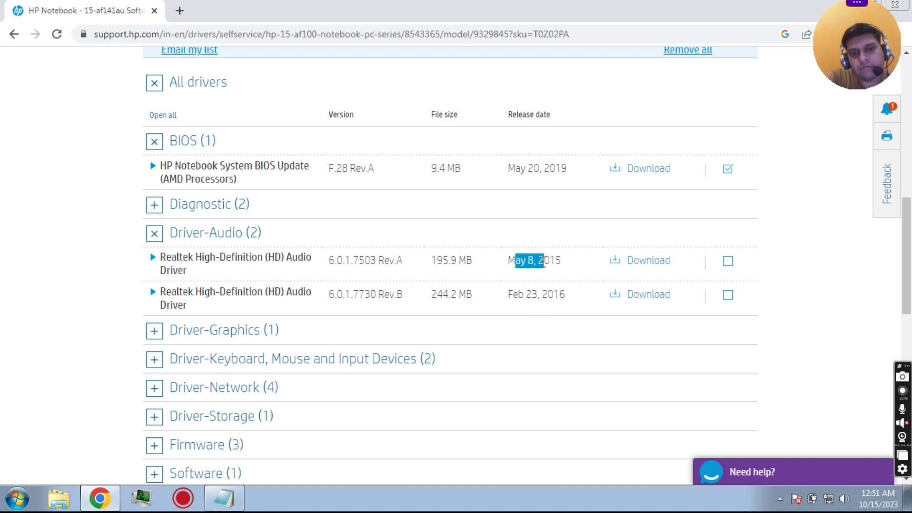
pyautogui.click(506, 260)
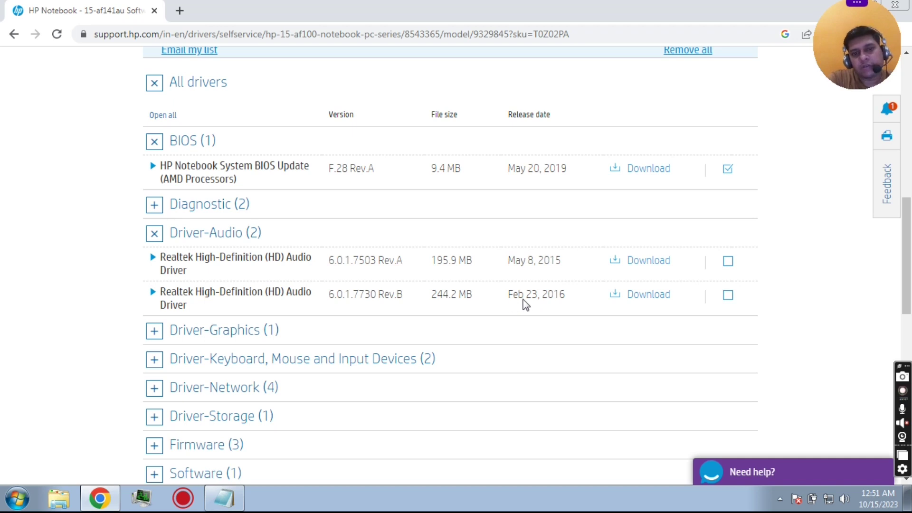
pyautogui.moveTo(513, 295); pyautogui.dragTo(547, 297)
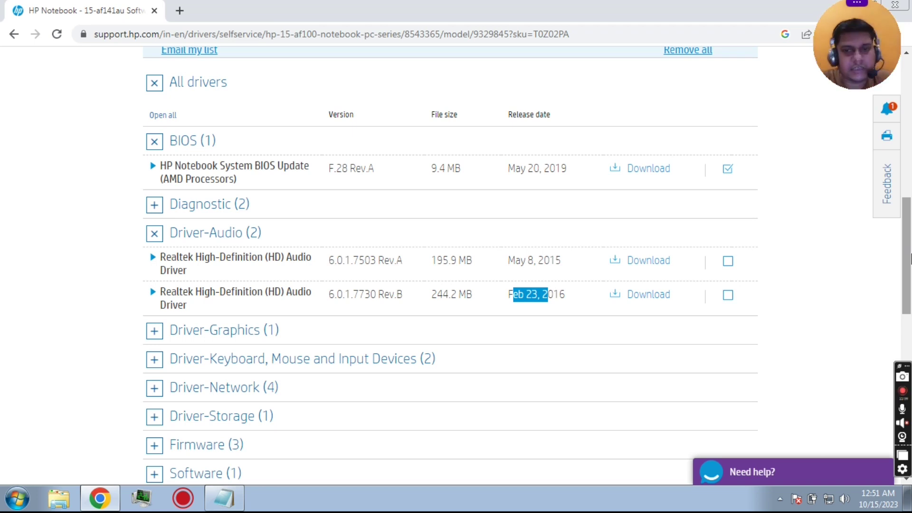
# Expand the Driver-Graphics category and select the AMD High-Definition (HD) Graphics Driver for the download list.
pyautogui.moveTo(910, 263); pyautogui.dragTo(911, 290)
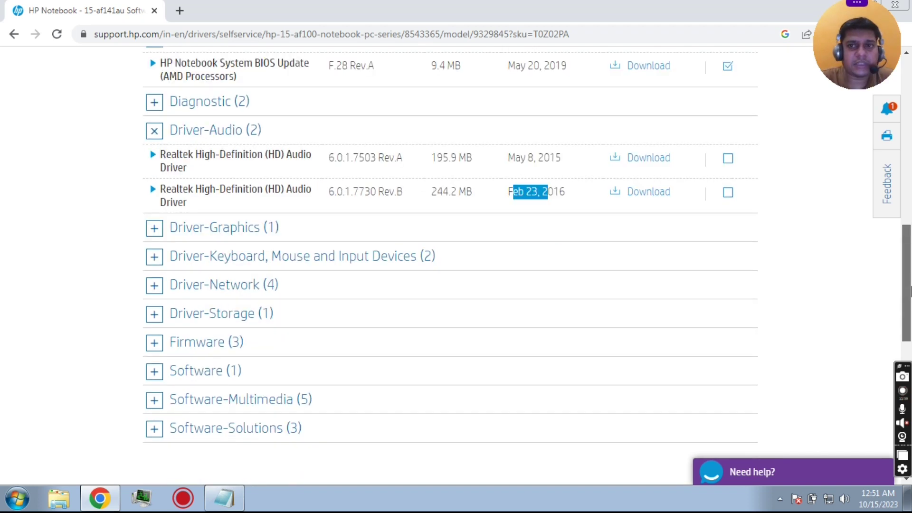
pyautogui.click(153, 228)
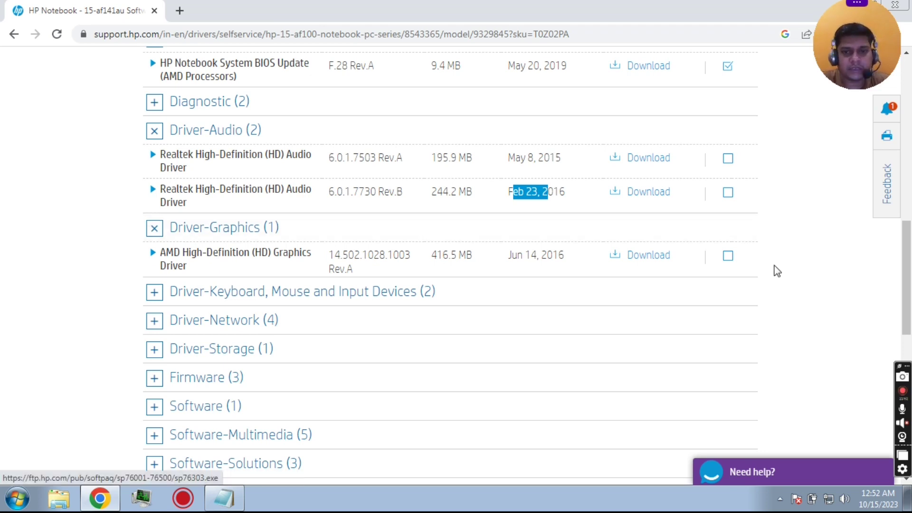
pyautogui.click(729, 261)
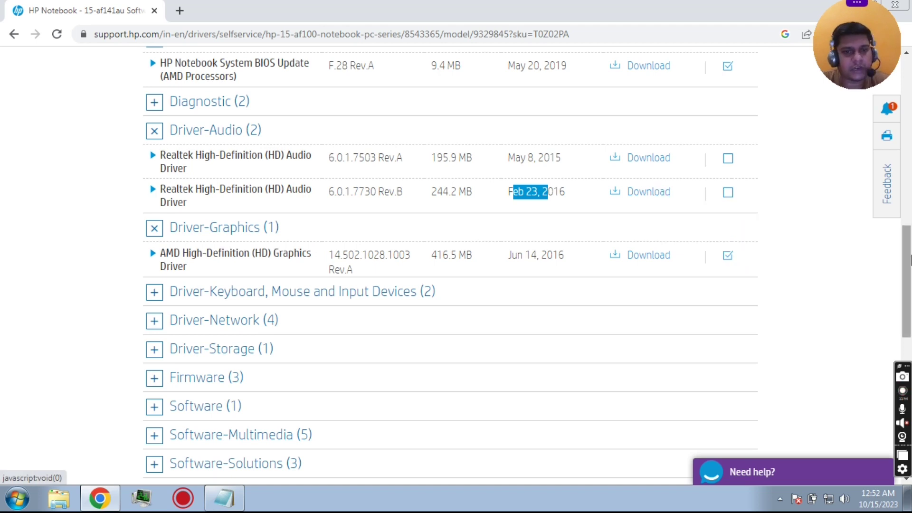
# Expand the Driver-Keyboard, Mouse and Input Devices and Driver-Network categories and review the file sizes of the network drivers.
pyautogui.moveTo(910, 261); pyautogui.dragTo(910, 291)
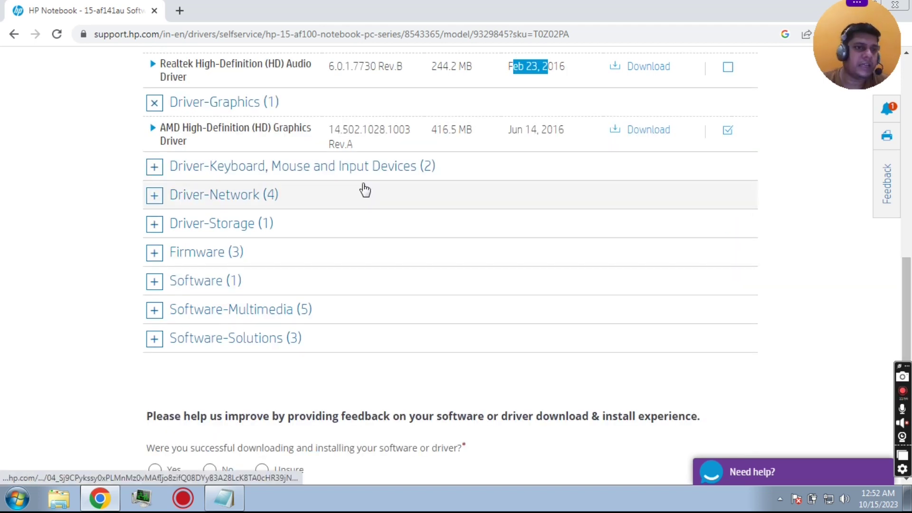
pyautogui.click(154, 167)
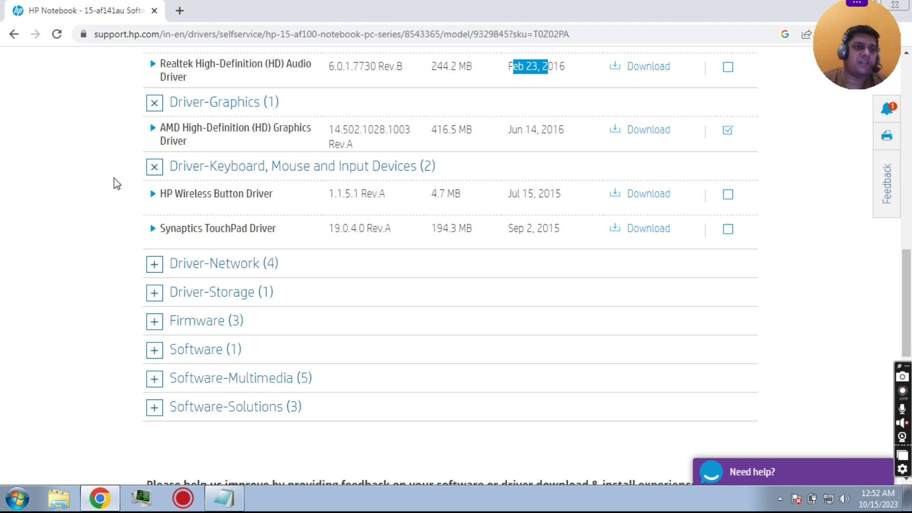
pyautogui.click(160, 274)
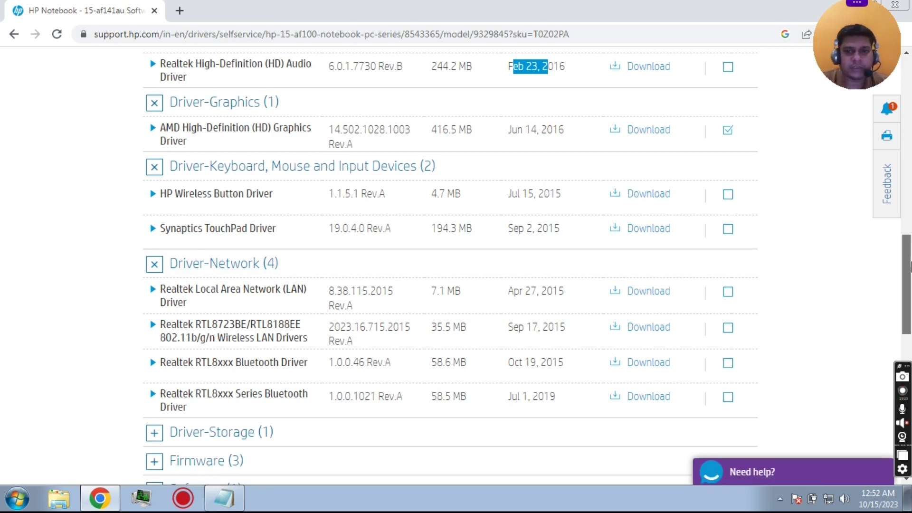
pyautogui.moveTo(909, 267); pyautogui.dragTo(910, 293)
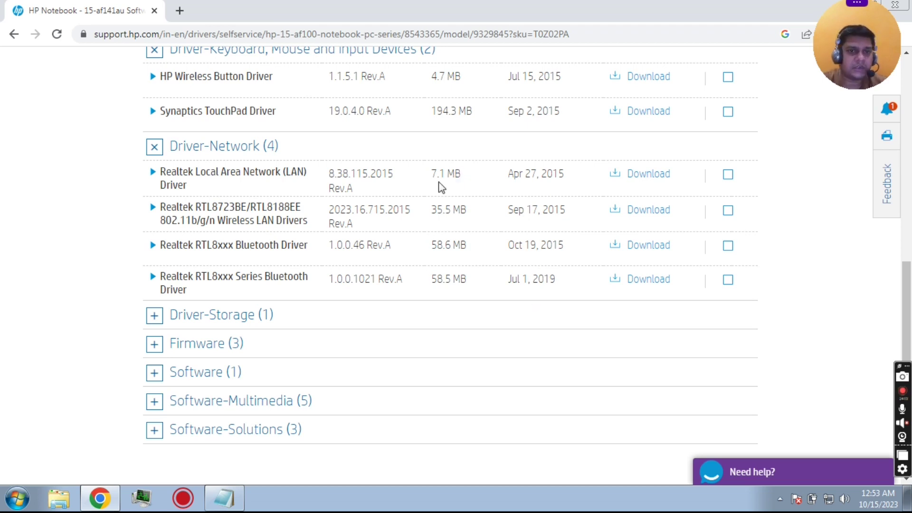
pyautogui.moveTo(437, 220); pyautogui.dragTo(441, 256)
pyautogui.click(440, 256)
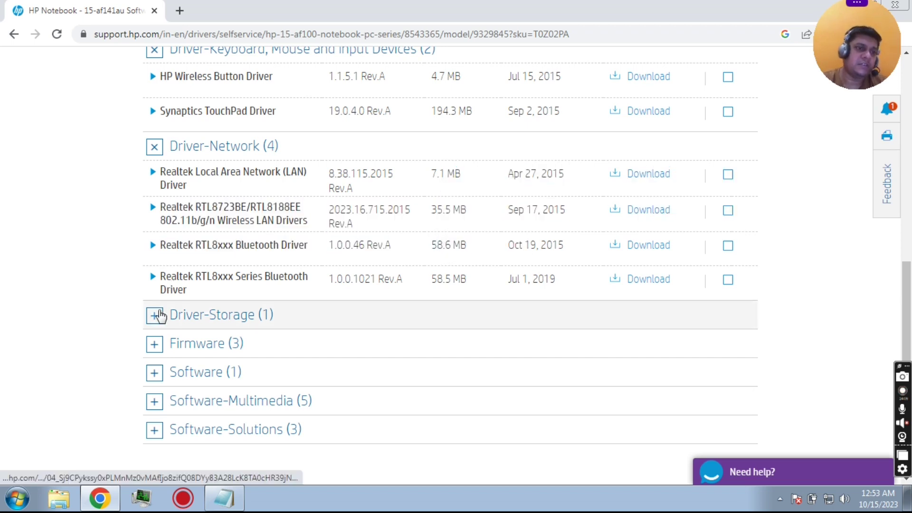
# Expand the Driver-Storage and Firmware categories to view their available downloads.
pyautogui.click(157, 316)
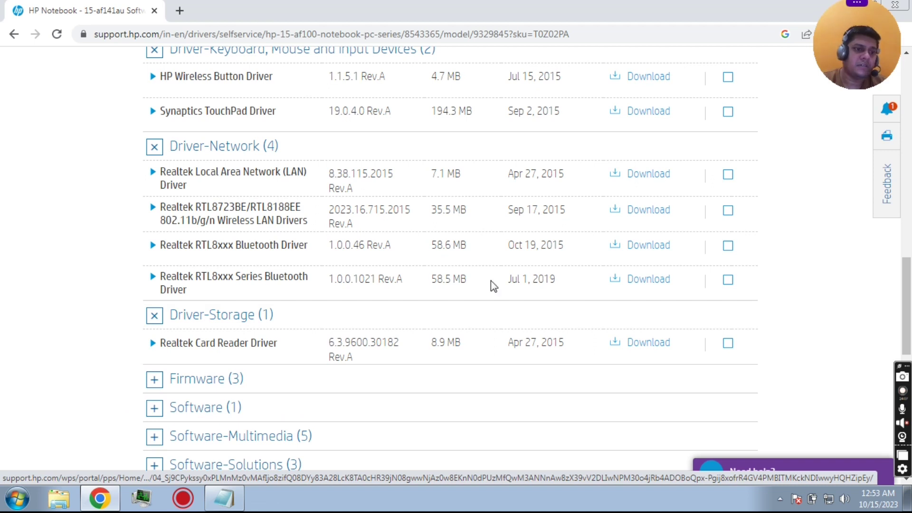
pyautogui.click(151, 389)
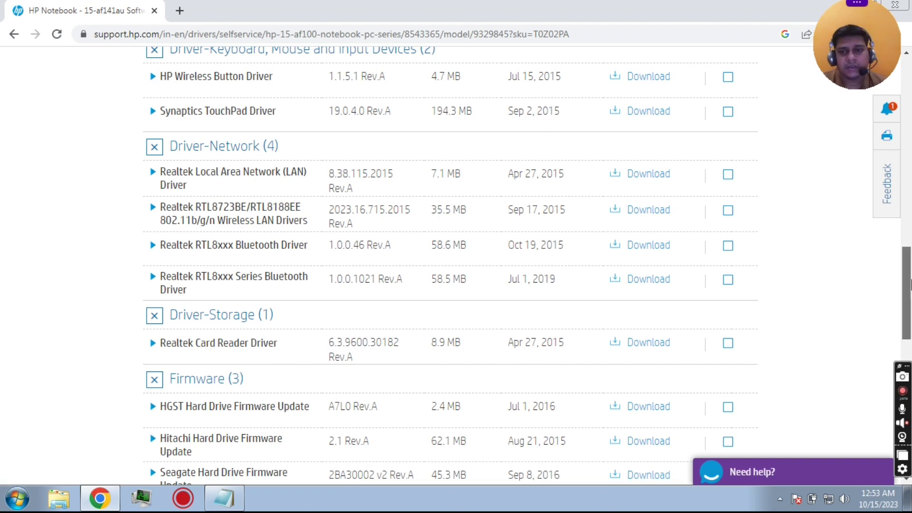
pyautogui.scroll(-3, 911, 284)
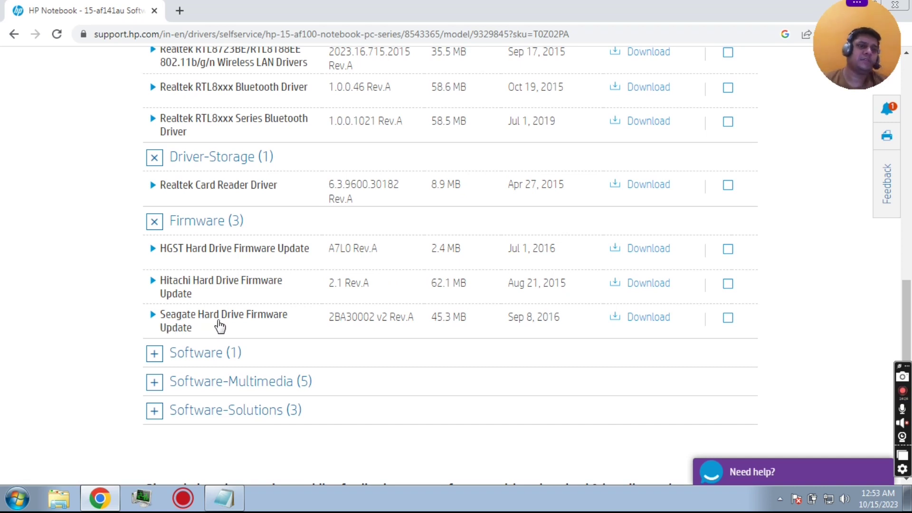
# Expand the Software and Software-Multimedia categories to view the applications offered for the laptop.
pyautogui.click(154, 360)
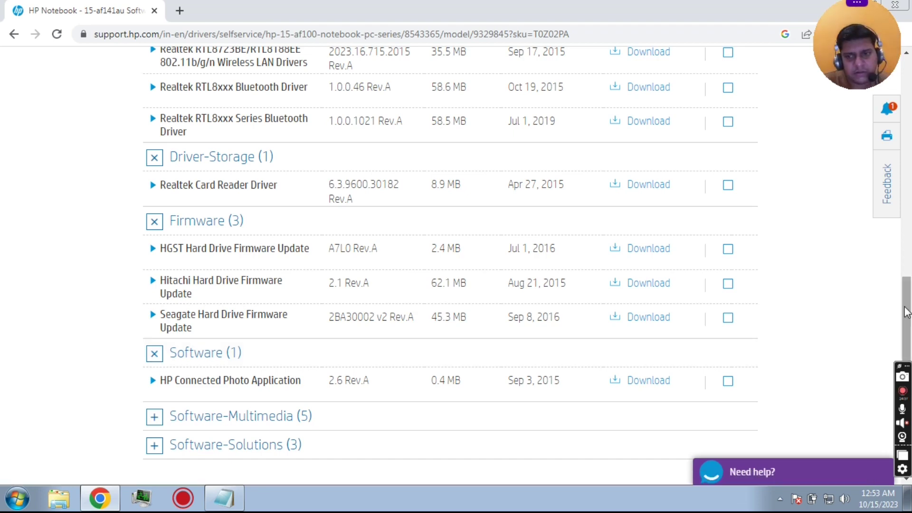
pyautogui.moveTo(907, 319); pyautogui.dragTo(908, 349)
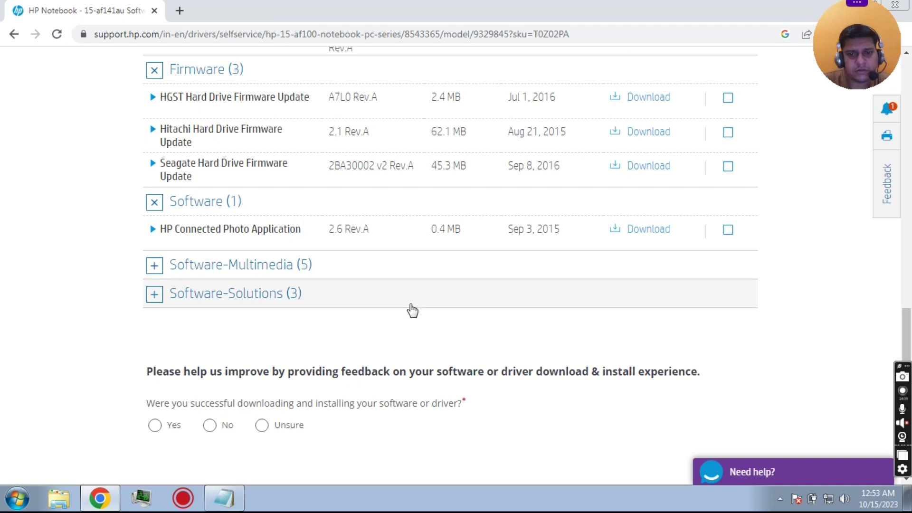
pyautogui.click(155, 267)
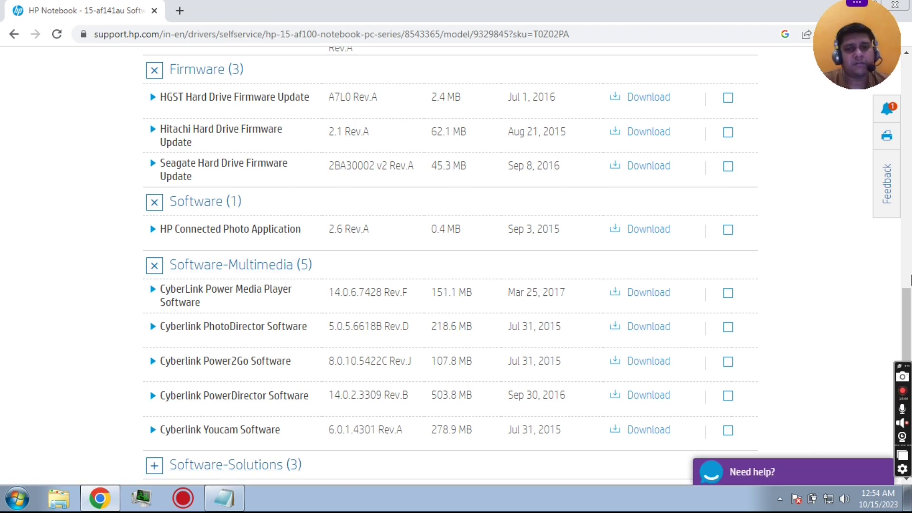
# Expand the Software-Solutions category and open the details of HP Support Assistant.
pyautogui.moveTo(910, 319); pyautogui.dragTo(910, 340)
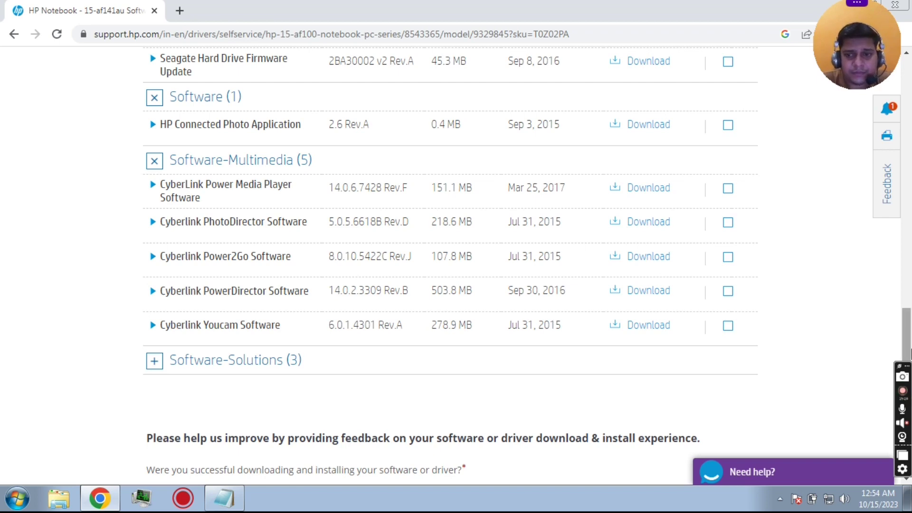
pyautogui.scroll(-2, 910, 349)
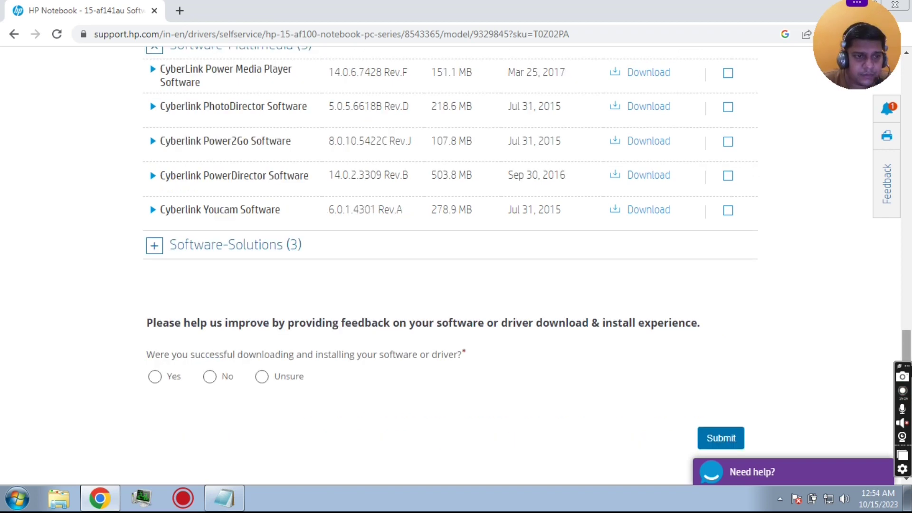
pyautogui.click(154, 246)
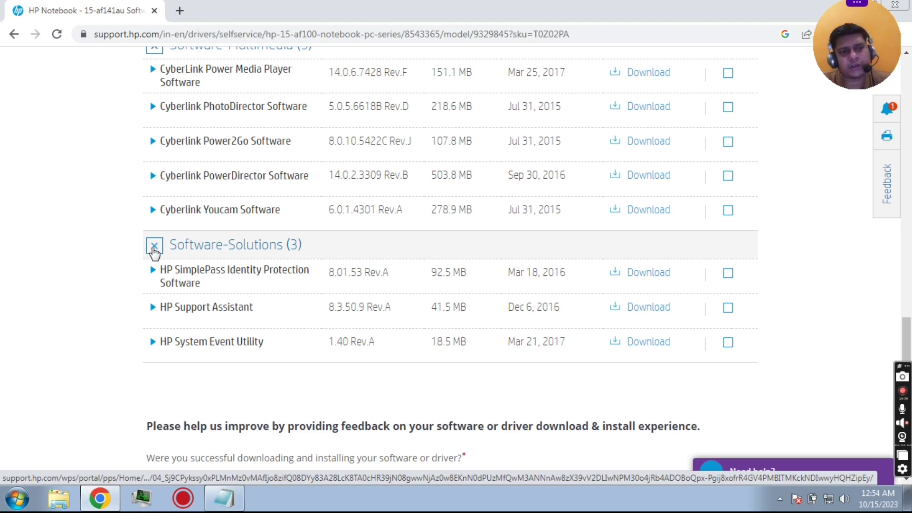
pyautogui.click(153, 311)
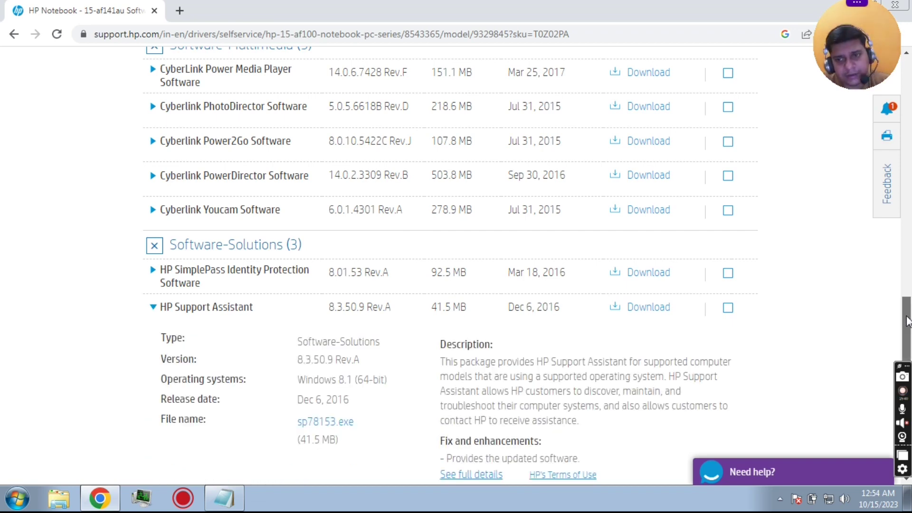
pyautogui.scroll(-4, 907, 322)
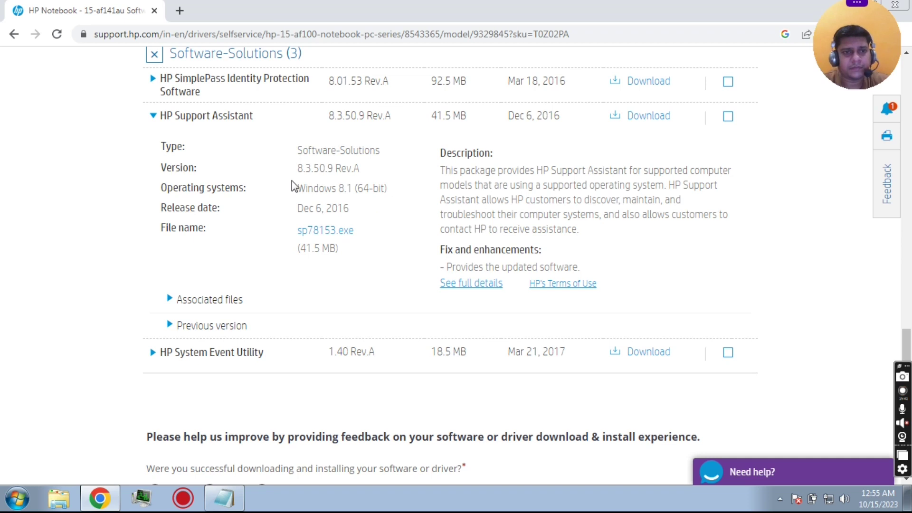
# Examine HP Support Assistant's type, supported operating system, description and release date.
pyautogui.moveTo(307, 188); pyautogui.dragTo(353, 189)
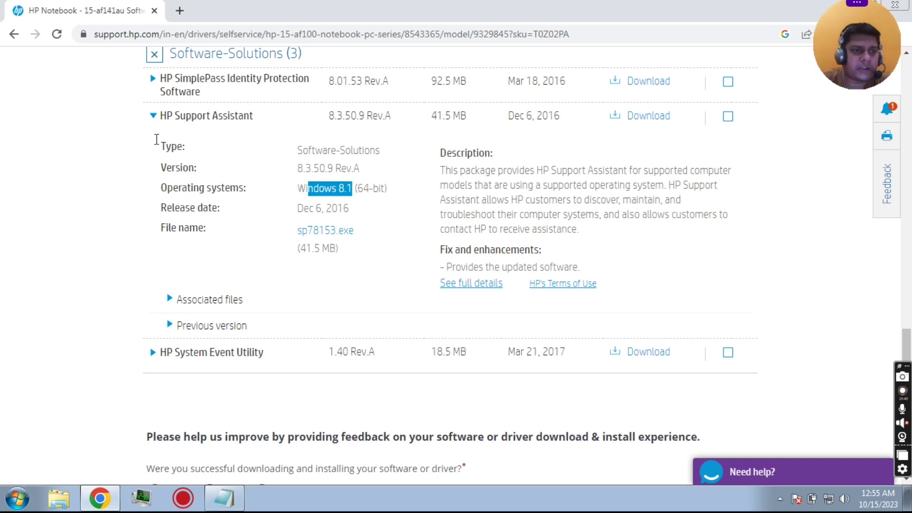
pyautogui.moveTo(155, 139); pyautogui.dragTo(193, 146)
pyautogui.click(195, 150)
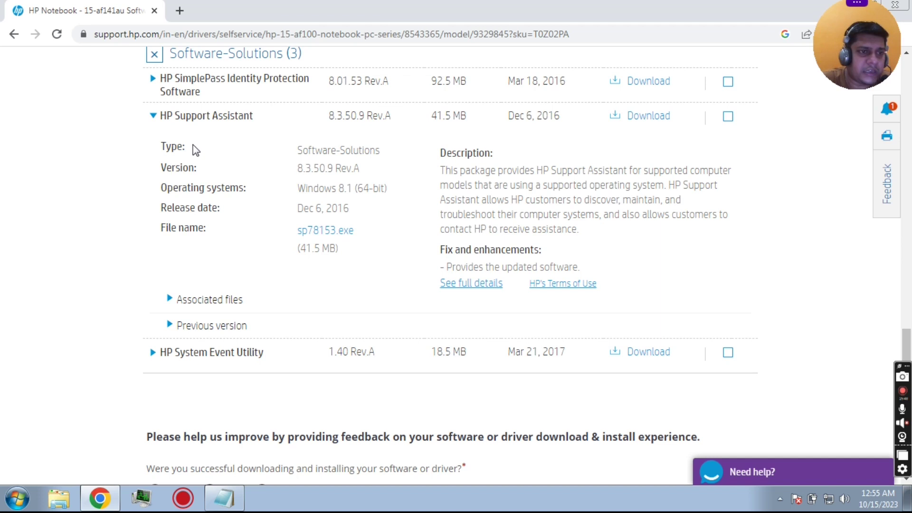
pyautogui.moveTo(196, 150); pyautogui.dragTo(371, 151)
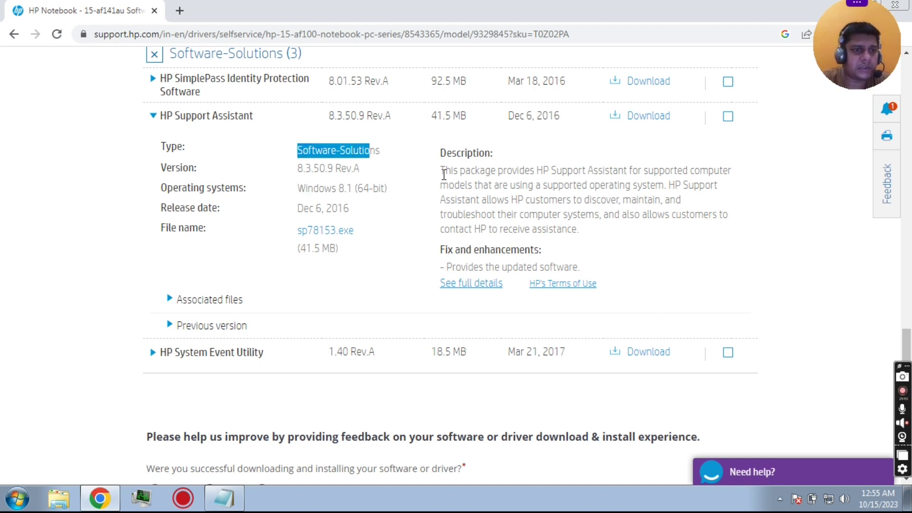
pyautogui.moveTo(442, 172); pyautogui.dragTo(537, 172)
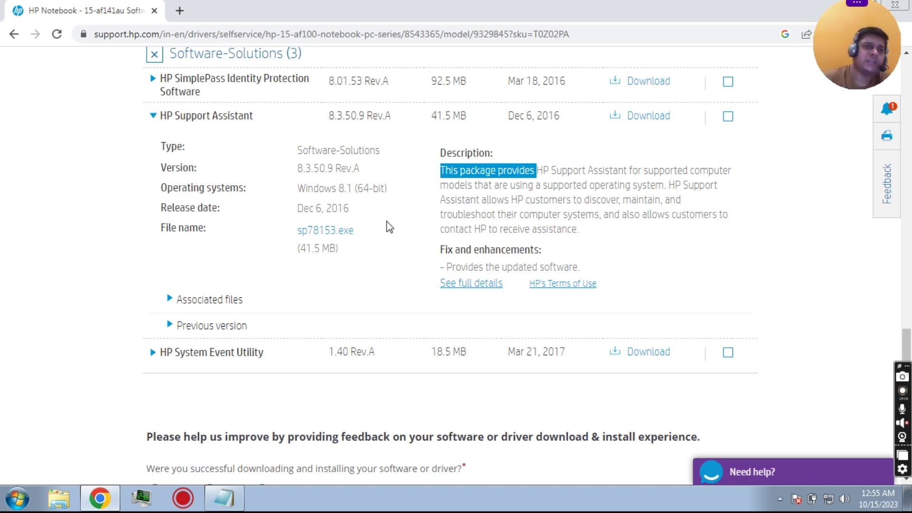
pyautogui.moveTo(297, 188); pyautogui.dragTo(358, 188)
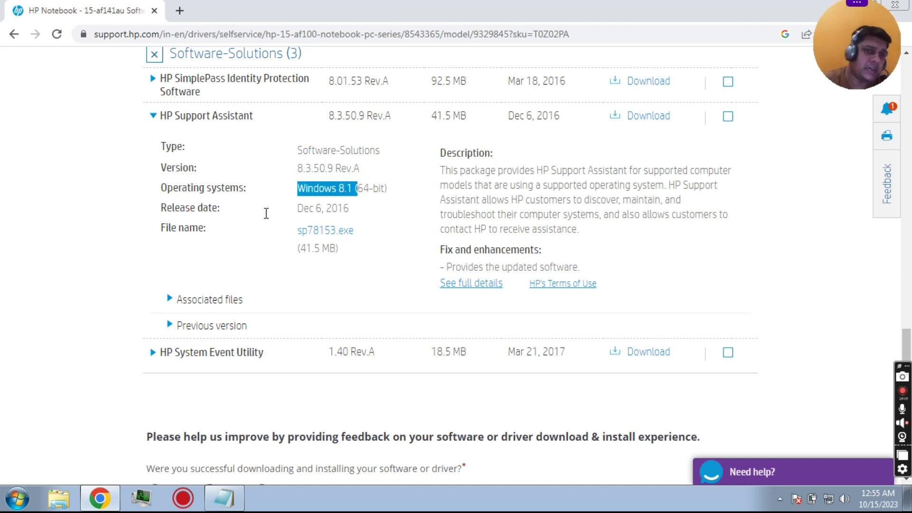
pyautogui.moveTo(298, 211); pyautogui.dragTo(344, 213)
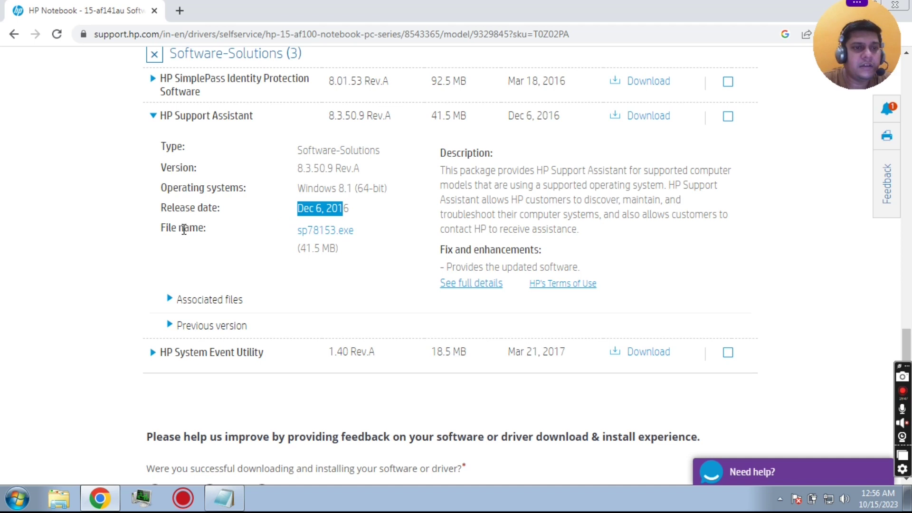
# Examine HP Support Assistant's file name and its associated files, then collapse the associated files.
pyautogui.moveTo(184, 230); pyautogui.dragTo(211, 232)
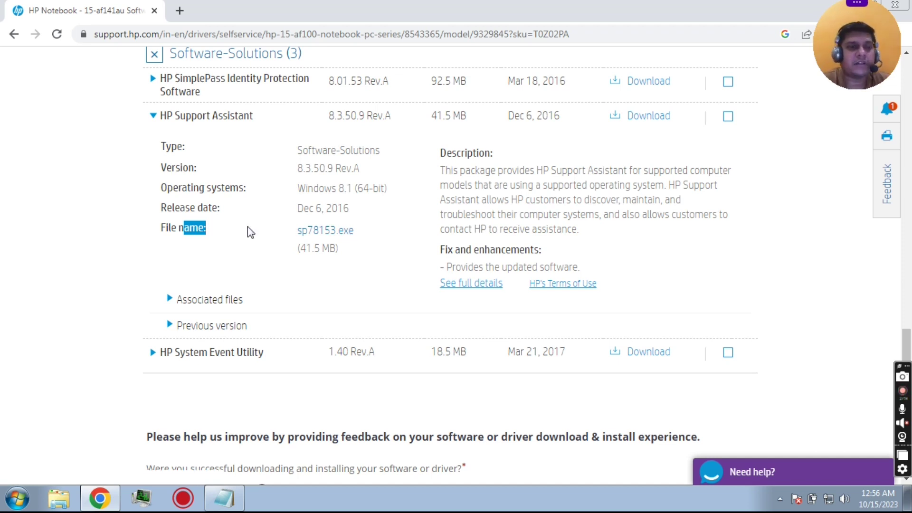
pyautogui.click(146, 223)
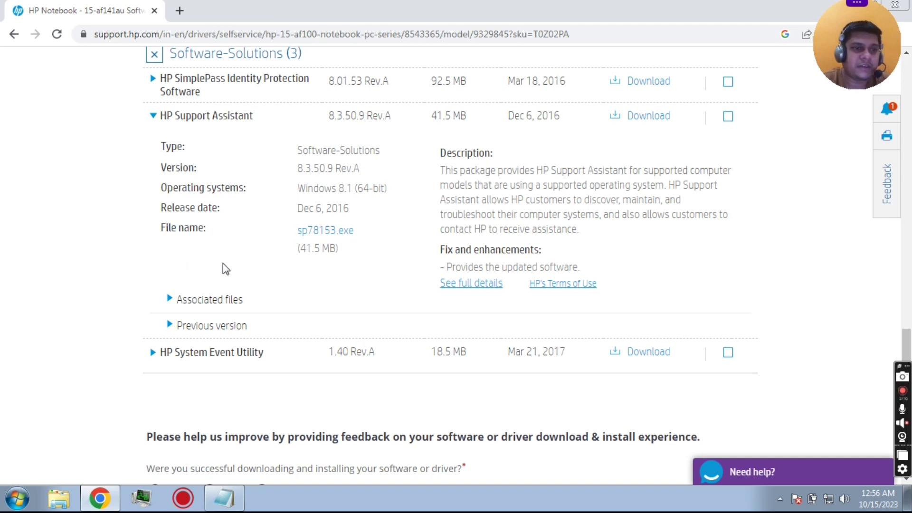
pyautogui.click(170, 299)
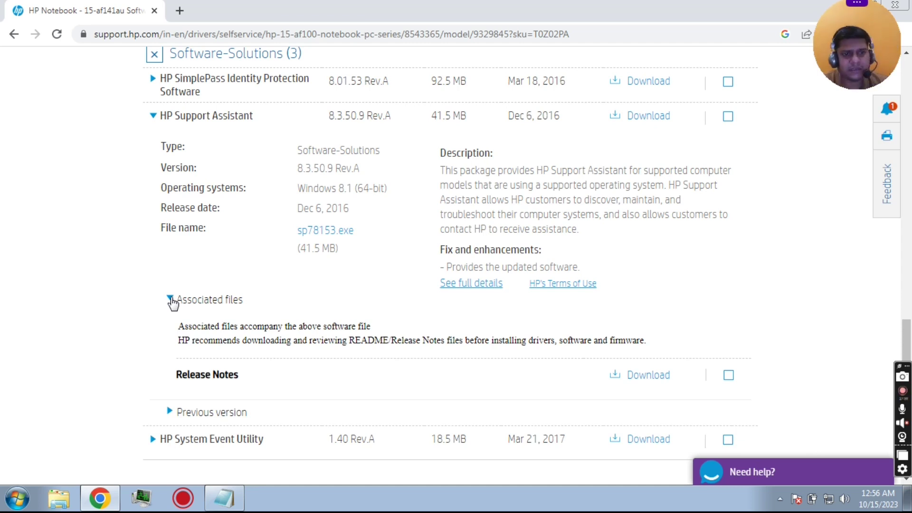
pyautogui.click(170, 299)
pyautogui.click(171, 299)
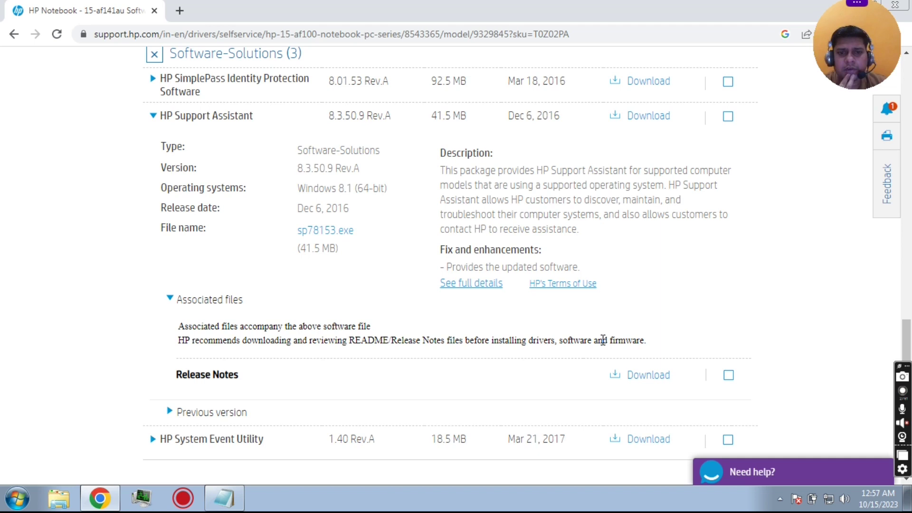
pyautogui.click(171, 300)
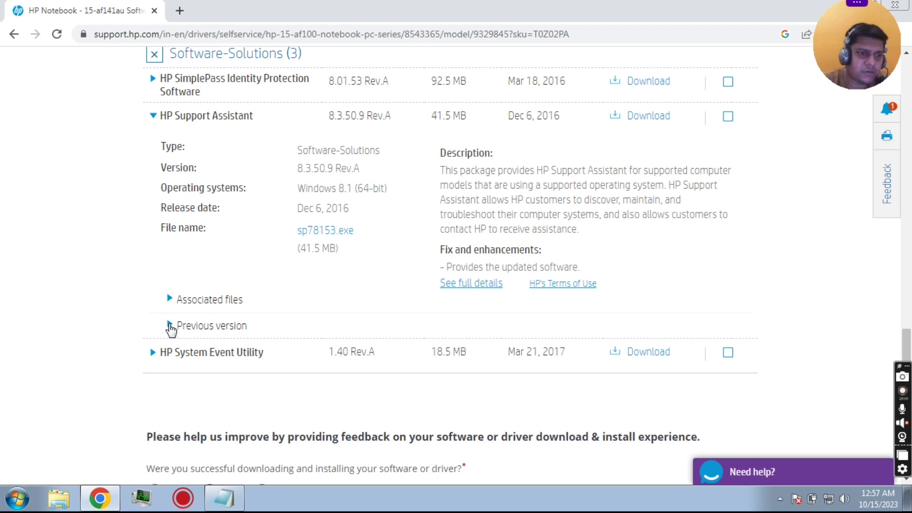
# Expand the previous versions of HP Support Assistant and examine their release dates.
pyautogui.click(170, 327)
pyautogui.click(170, 327)
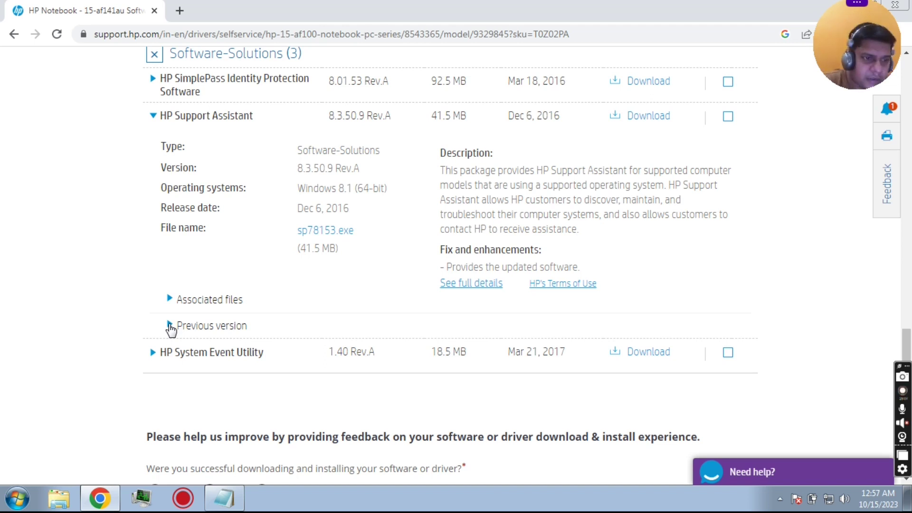
pyautogui.click(171, 327)
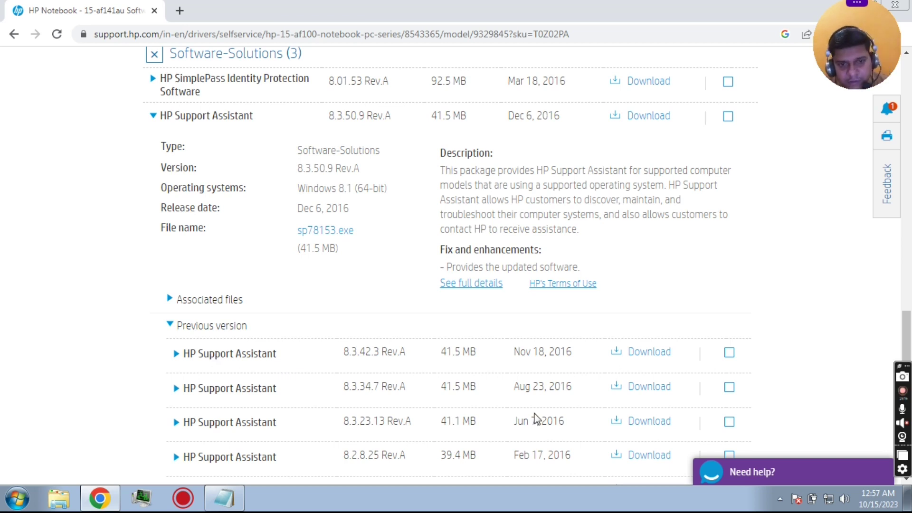
pyautogui.moveTo(552, 354); pyautogui.dragTo(548, 420)
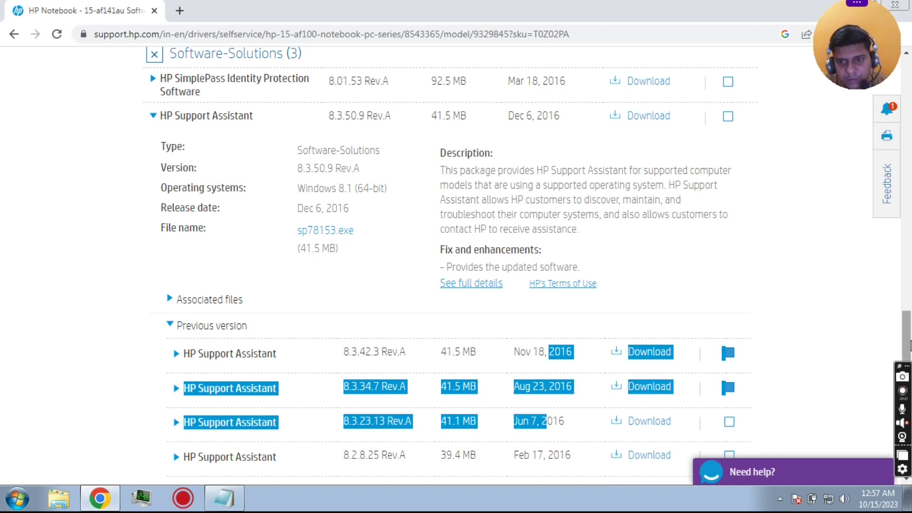
pyautogui.scroll(-1, 910, 354)
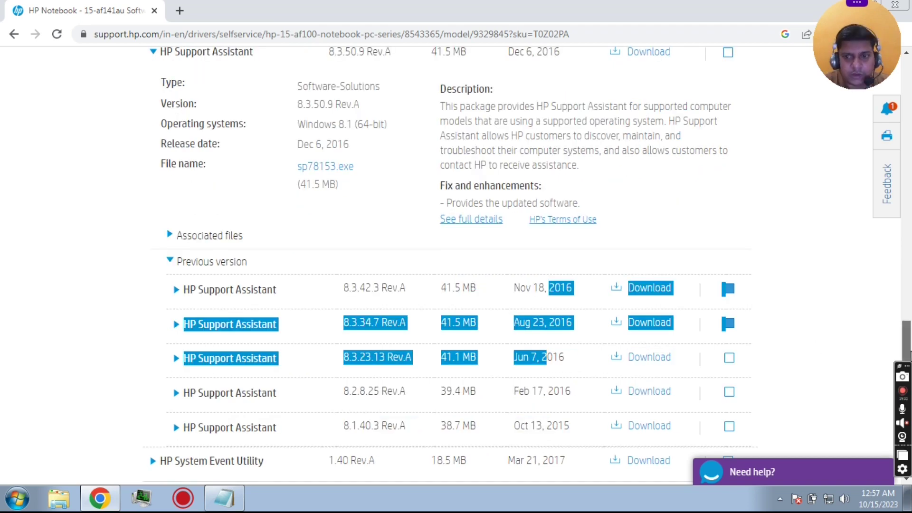
# Open the details of HP System Event Utility in the Software-Solutions category.
pyautogui.scroll(-4, 909, 354)
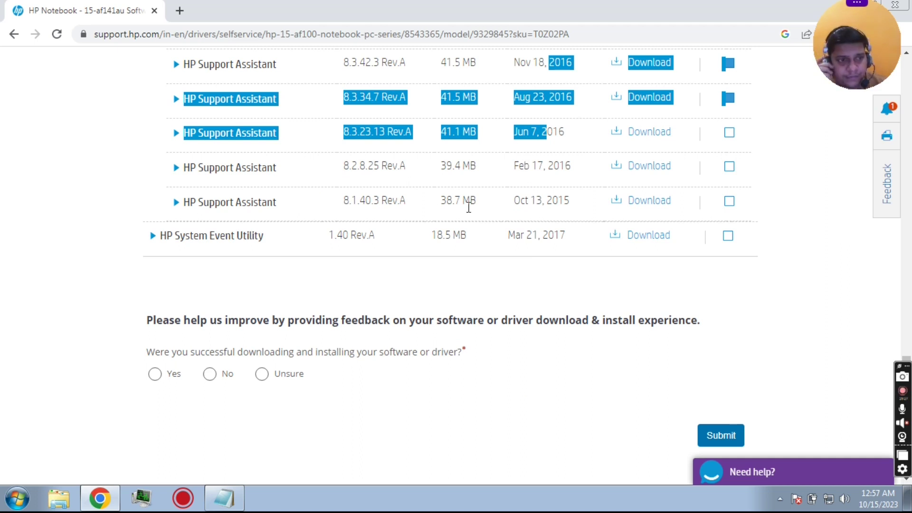
pyautogui.click(153, 237)
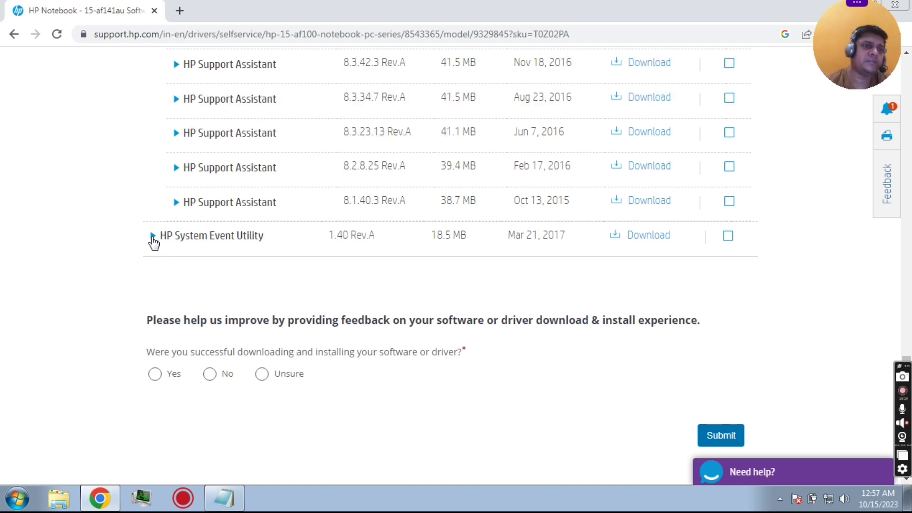
pyautogui.click(152, 238)
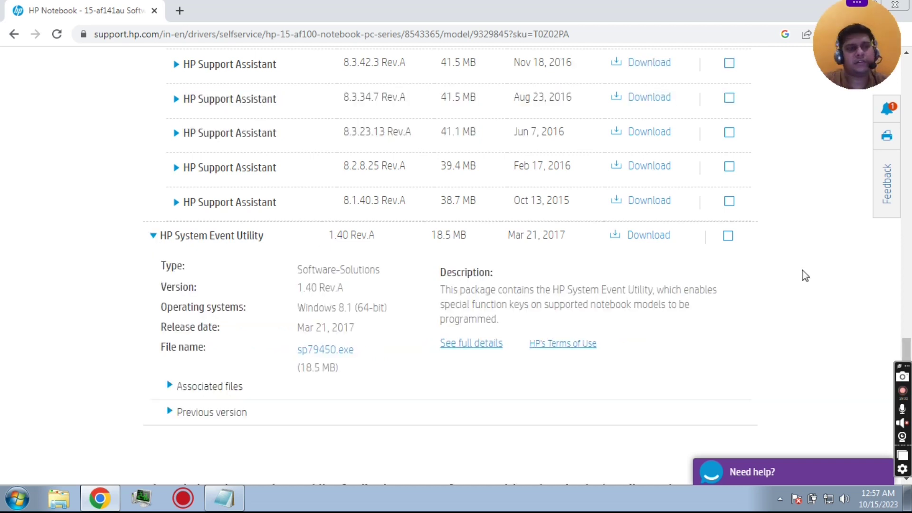
# Start downloading the files in the download list through the Download and Install Assistant.
pyautogui.moveTo(909, 332); pyautogui.dragTo(910, 130)
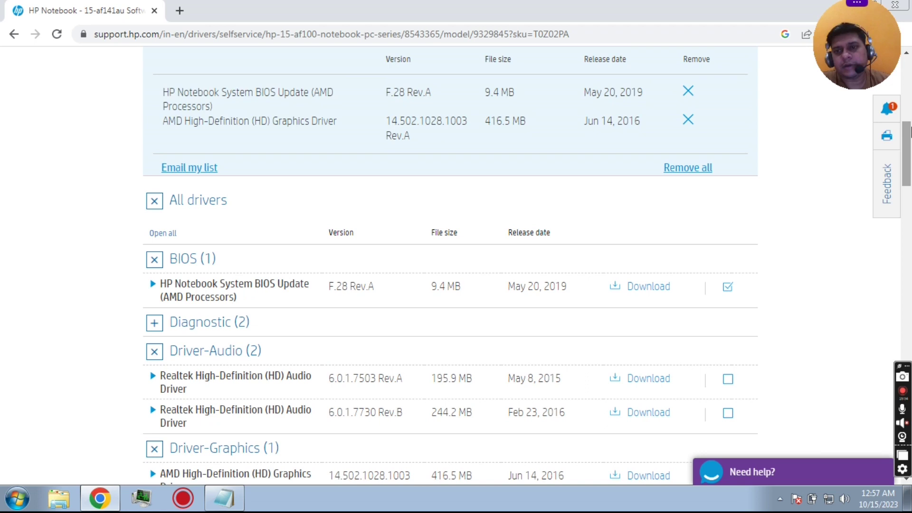
pyautogui.moveTo(909, 133); pyautogui.dragTo(910, 102)
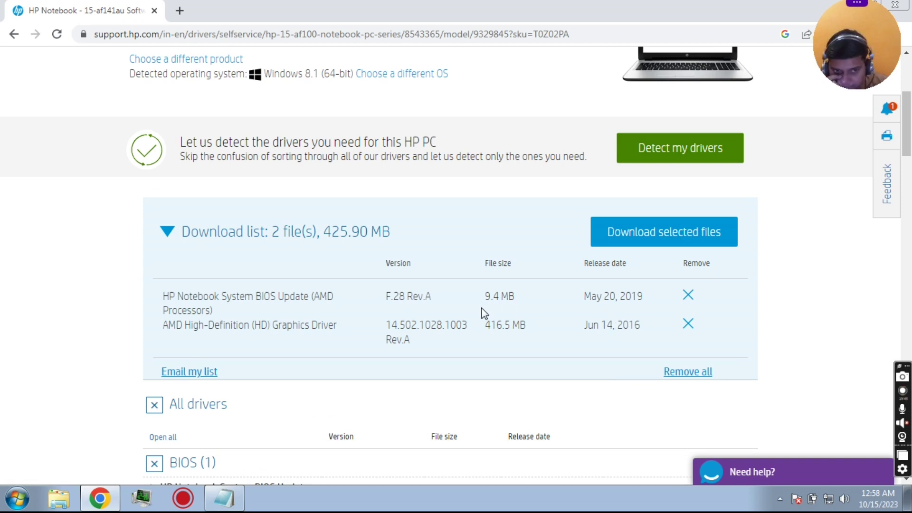
pyautogui.click(687, 240)
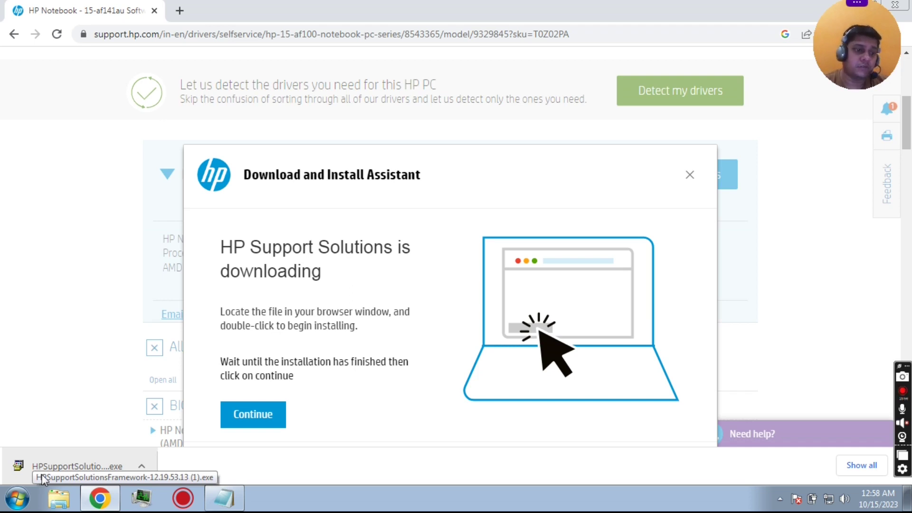
pyautogui.click(254, 417)
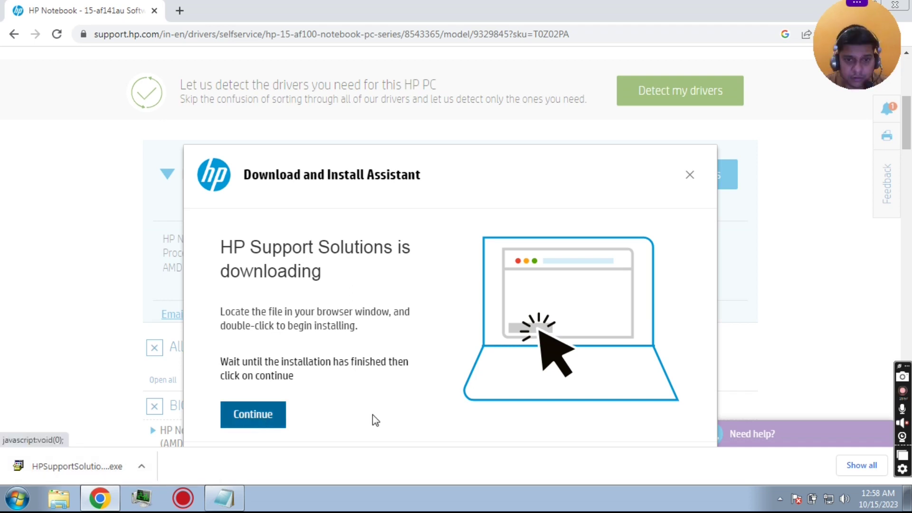
# Dismiss the running assistant and opt to download and install manually, with Don't ask again enabled.
pyautogui.click(691, 176)
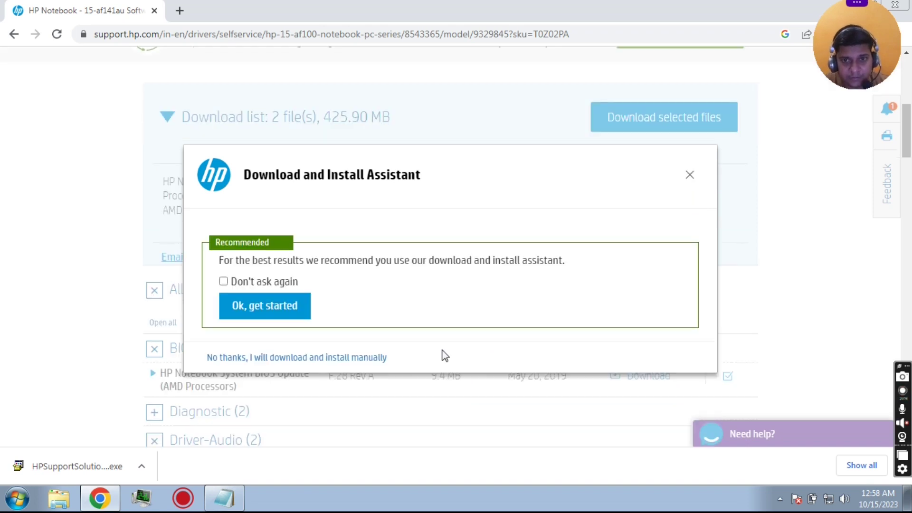
pyautogui.click(222, 282)
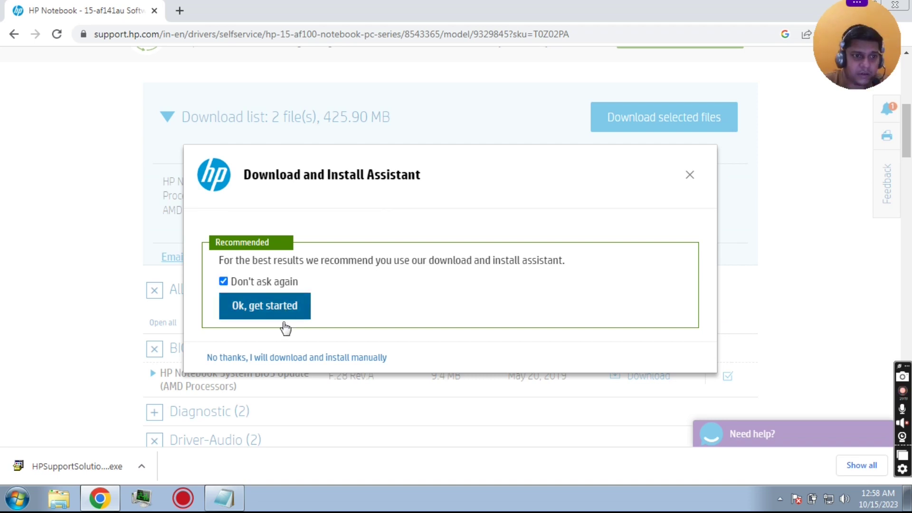
pyautogui.click(287, 357)
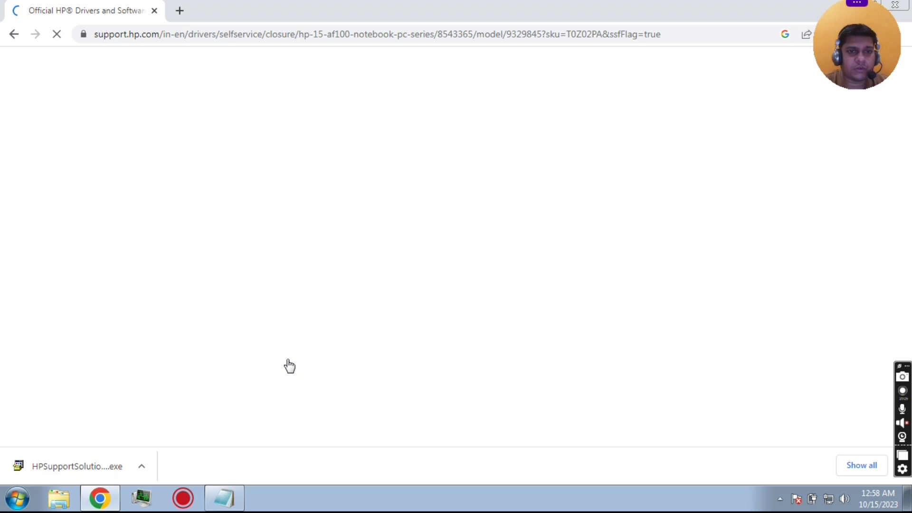
# Return to the laptop's driver page and set the preferred operating system version to Windows 8.1 (64-bit).
pyautogui.click(14, 36)
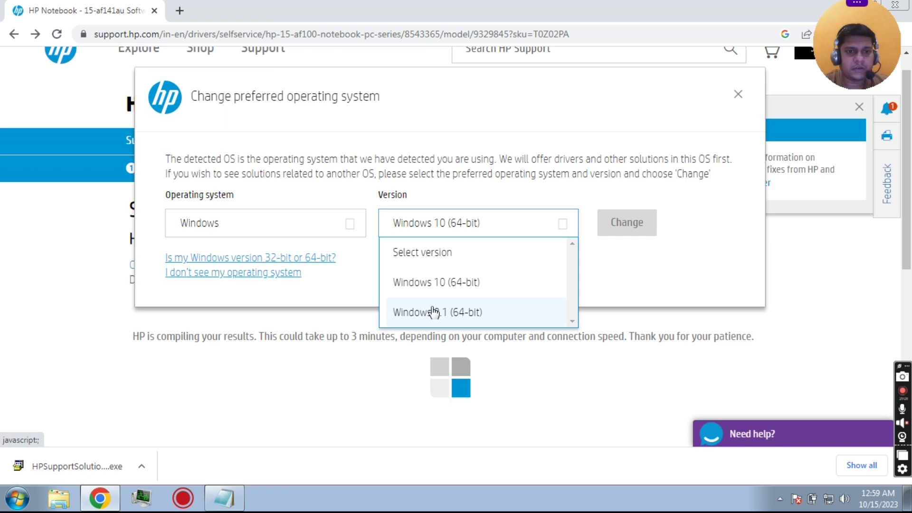
pyautogui.click(433, 312)
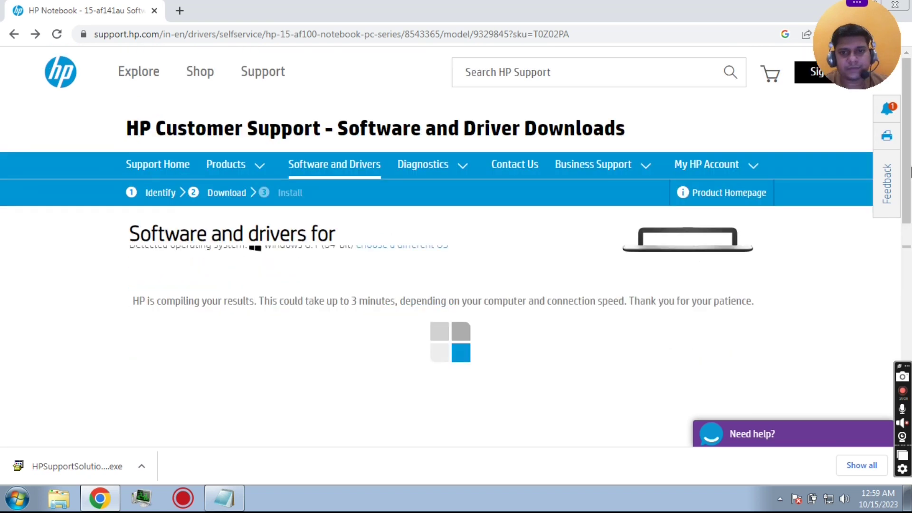
# Add HP Notebook System BIOS Update (AMD Processors) from the BIOS category to the download list and download it.
pyautogui.moveTo(910, 171); pyautogui.dragTo(911, 239)
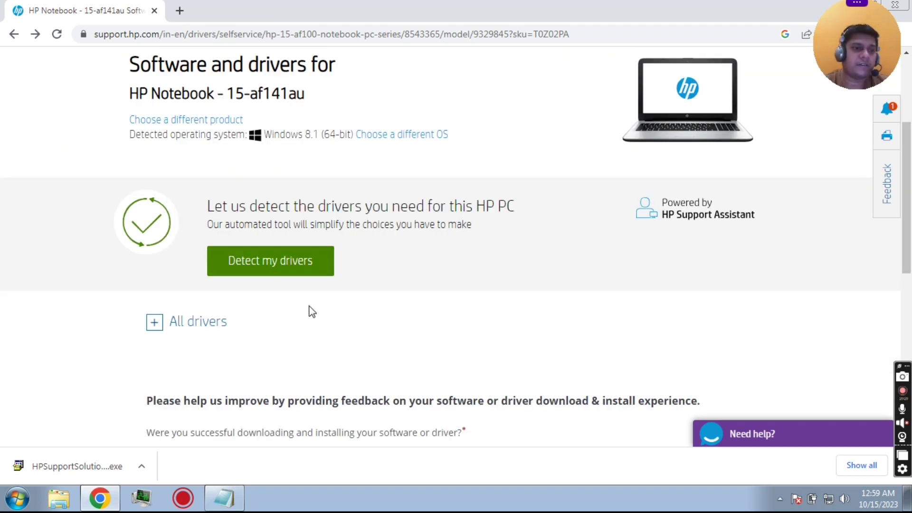
pyautogui.click(155, 324)
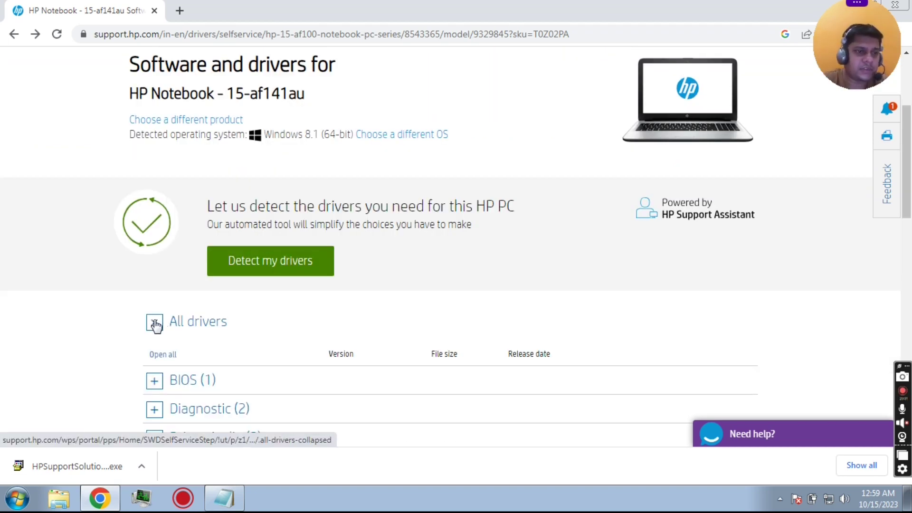
pyautogui.click(154, 381)
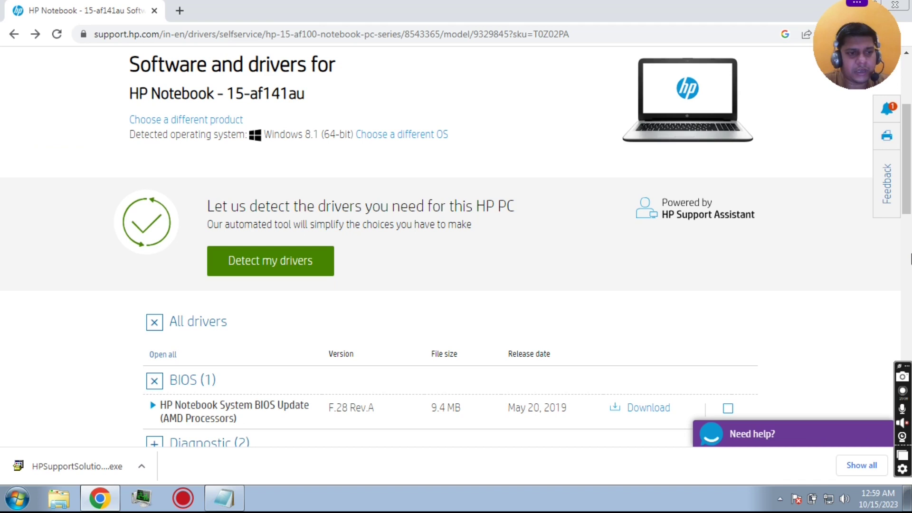
pyautogui.click(728, 408)
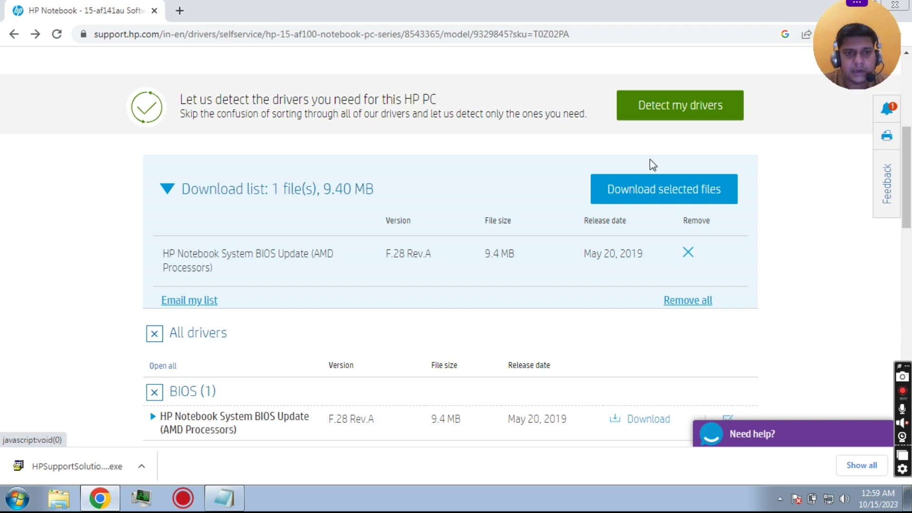
pyautogui.click(650, 194)
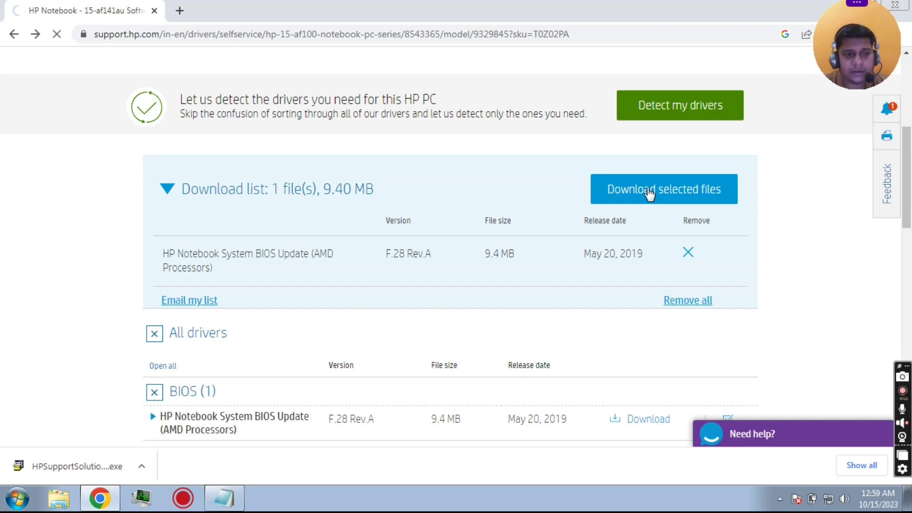
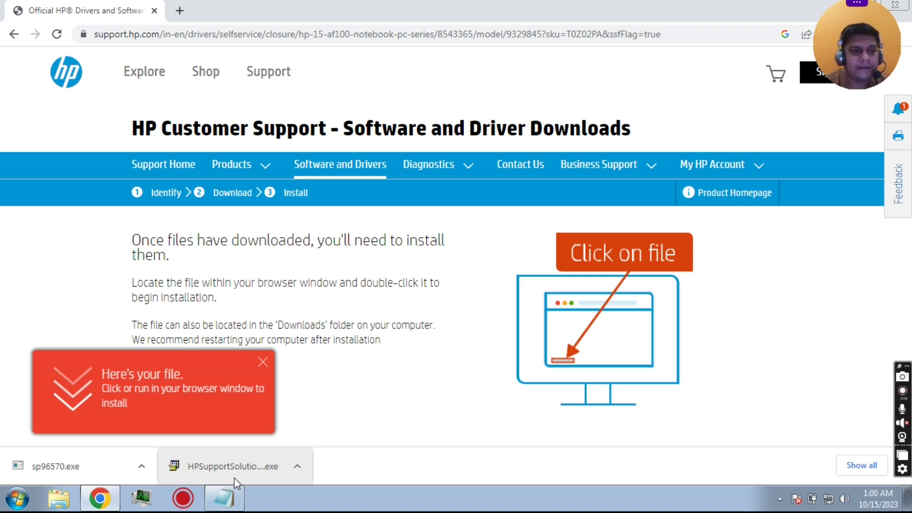
# Dismiss the downloaded-file notice and examine the installation instructions and the download list.
pyautogui.click(263, 364)
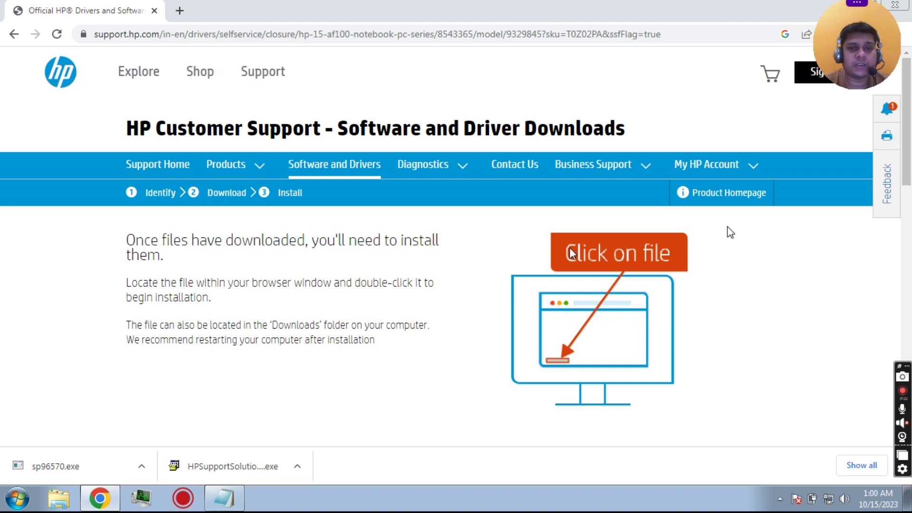
pyautogui.moveTo(910, 142); pyautogui.dragTo(910, 181)
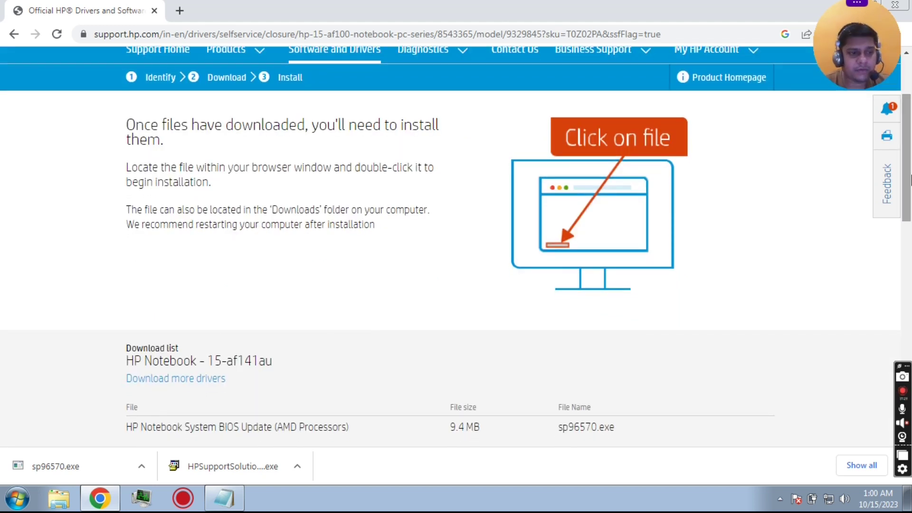
pyautogui.moveTo(909, 181); pyautogui.dragTo(910, 246)
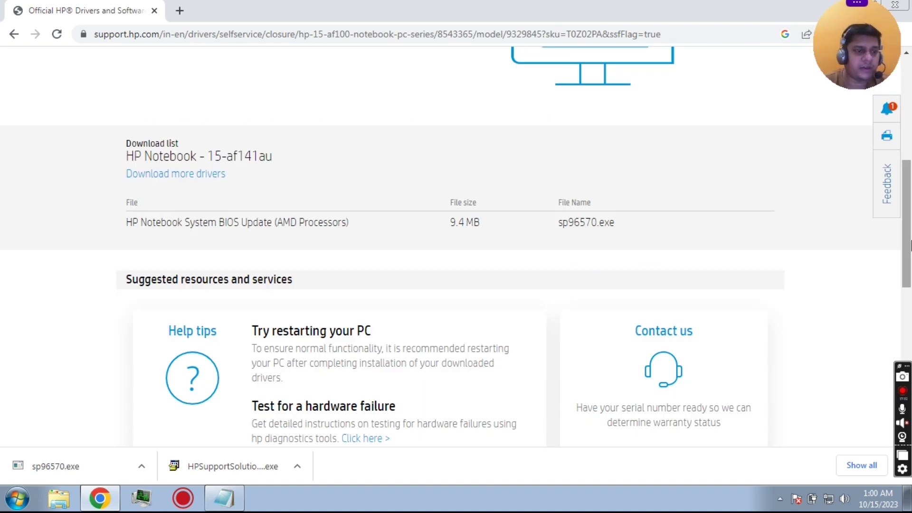
pyautogui.moveTo(909, 246); pyautogui.dragTo(910, 208)
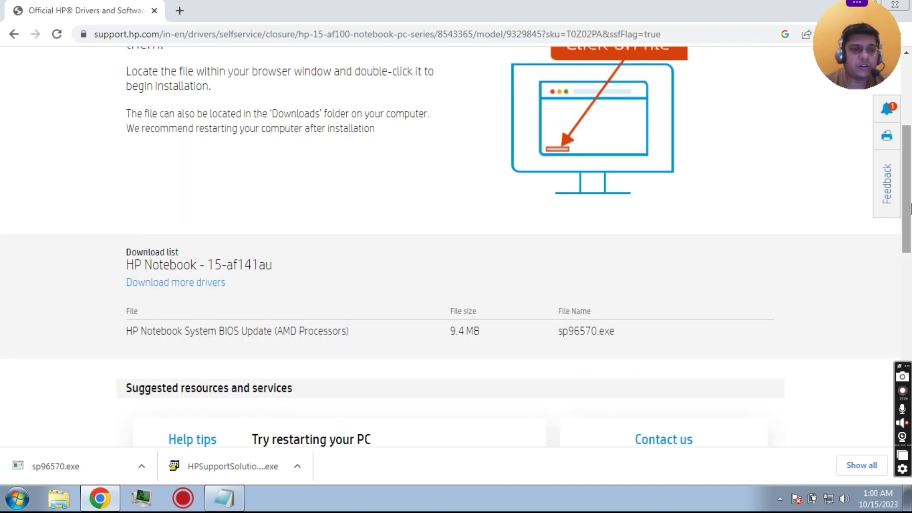
pyautogui.scroll(5, 909, 208)
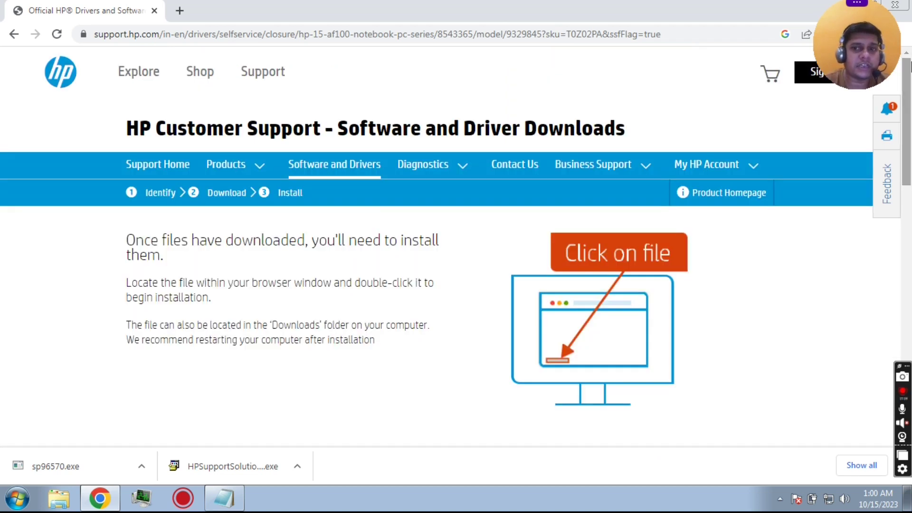
pyautogui.moveTo(226, 164)
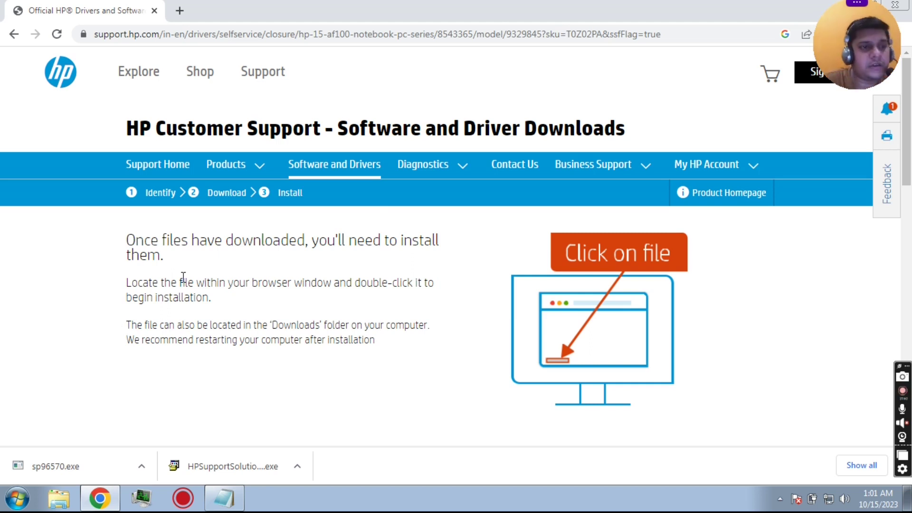
pyautogui.moveTo(183, 277); pyautogui.dragTo(233, 284)
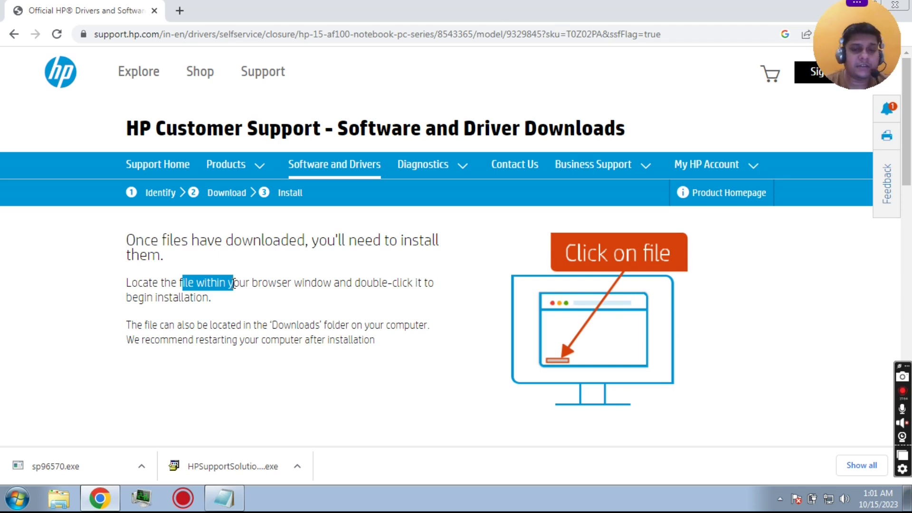
pyautogui.click(266, 307)
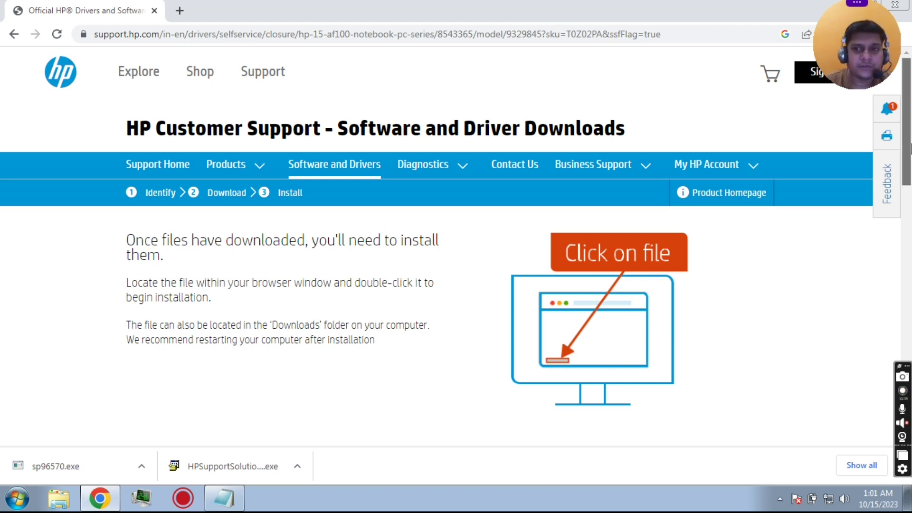
pyautogui.scroll(-2, 910, 148)
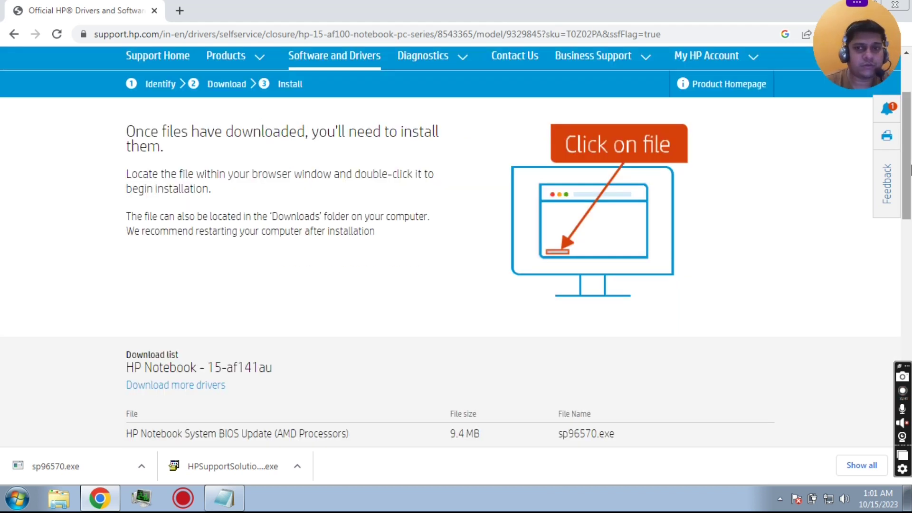
pyautogui.scroll(2, 910, 168)
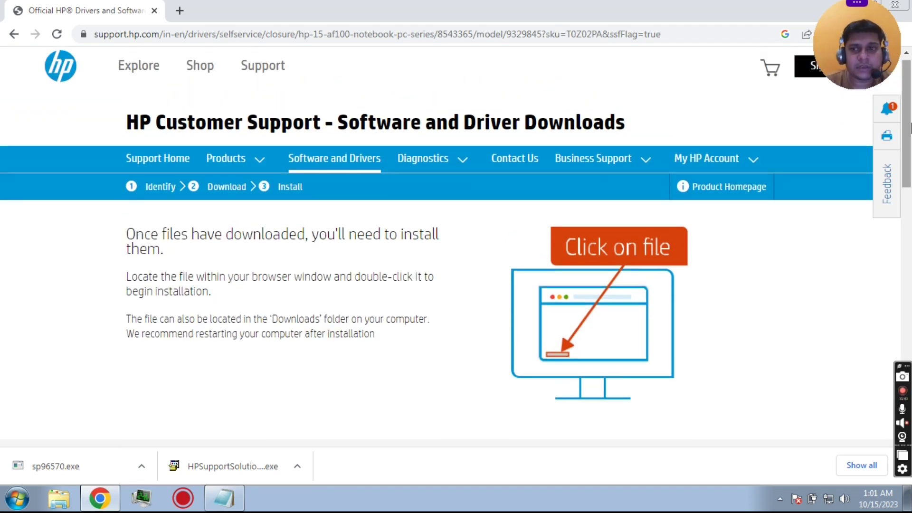